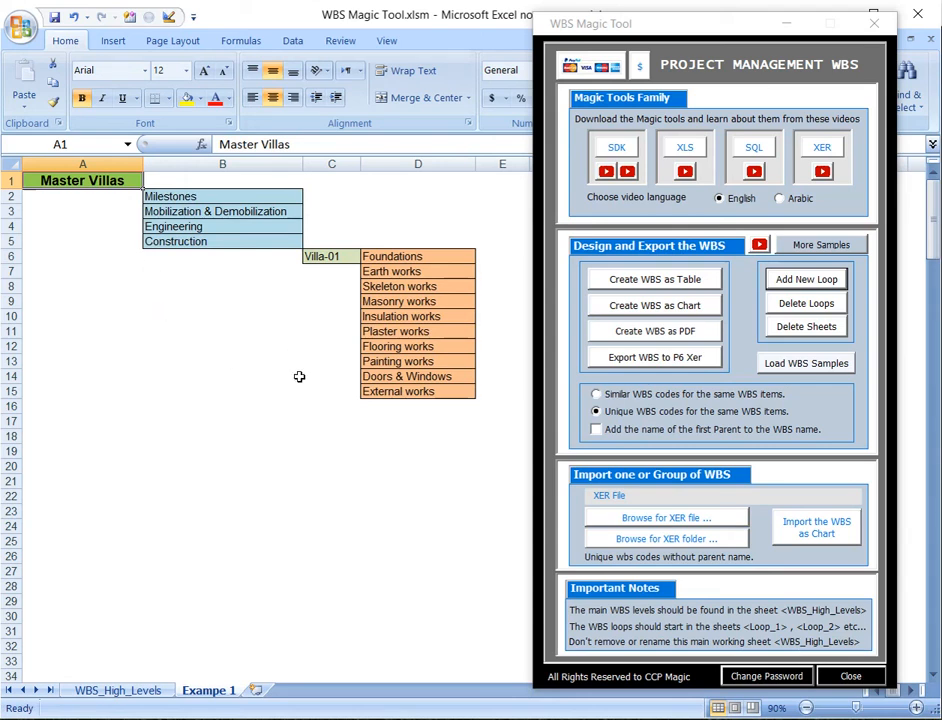
# Copy the Master Villas heading and its four high-level items (A1:B5) from sheet Exampe 1 into WBS_High_Levels at A1
pyautogui.moveTo(103, 182); pyautogui.dragTo(209, 237)
pyautogui.rightClick(209, 237)
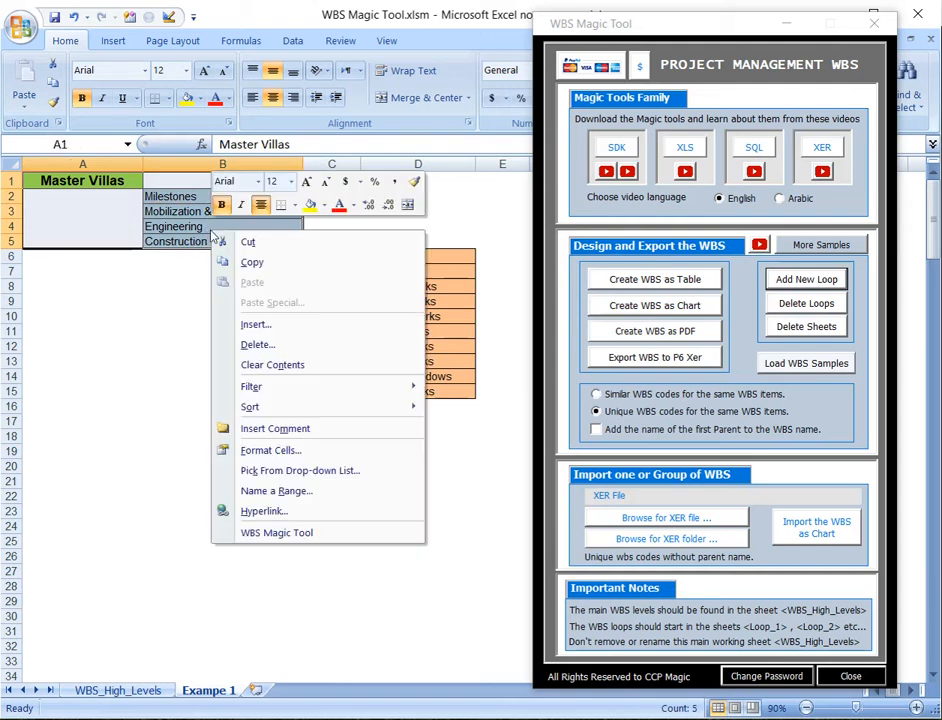
pyautogui.click(266, 270)
pyautogui.click(132, 692)
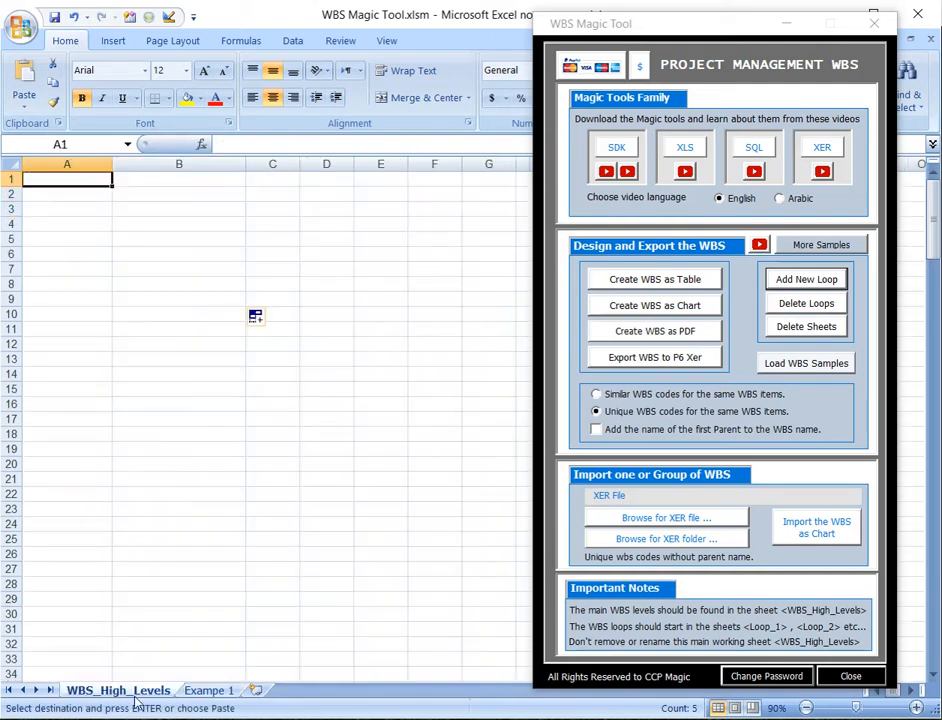
pyautogui.rightClick(57, 178)
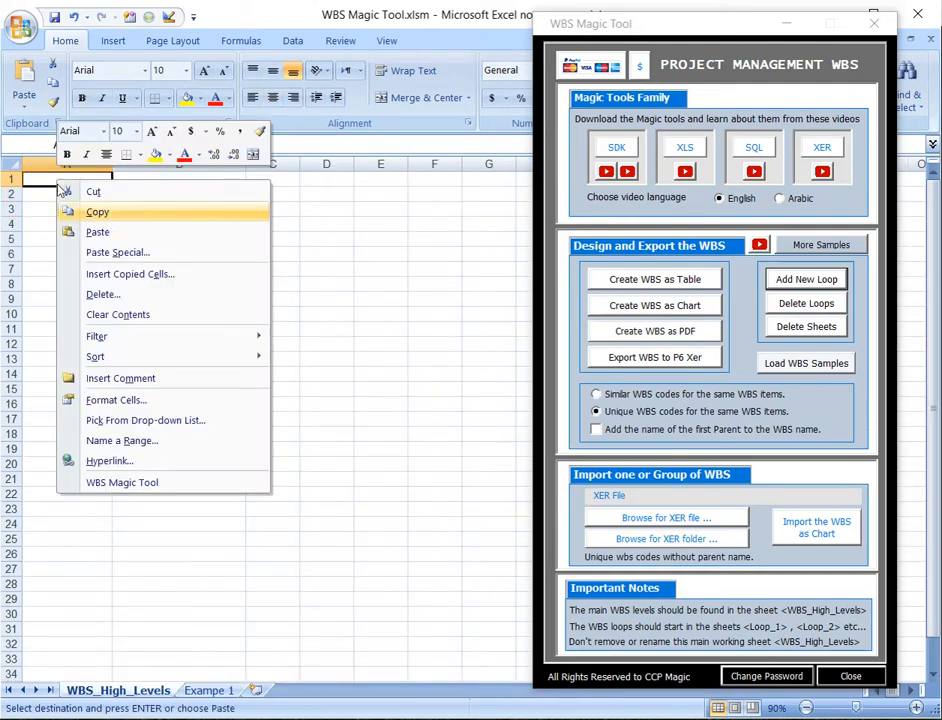
pyautogui.click(97, 233)
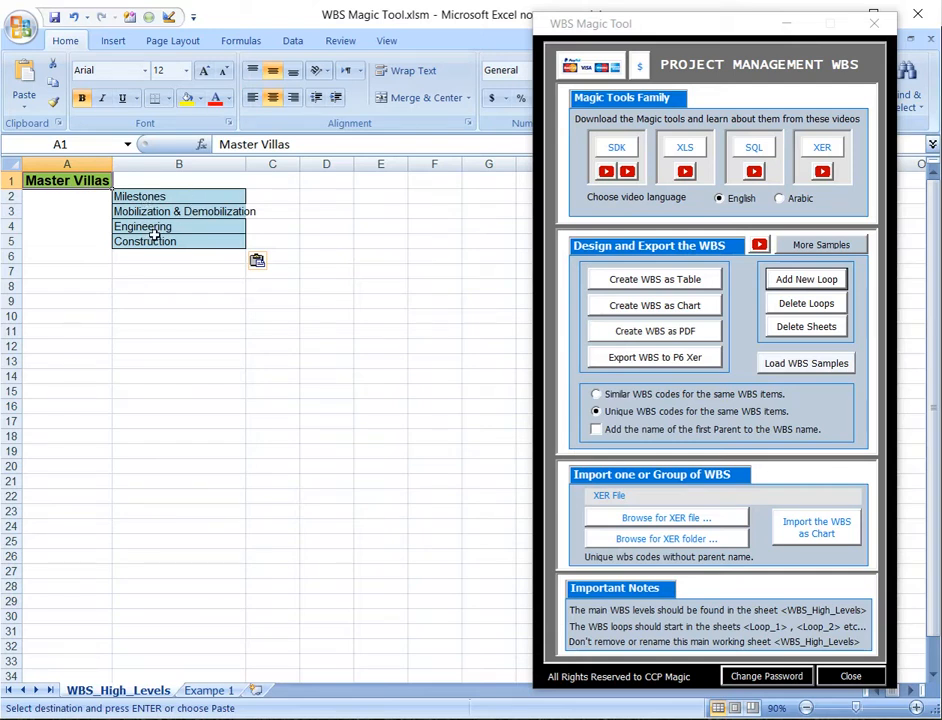
# Add a new loop sheet to the workbook with the WBS Magic Tool
pyautogui.click(216, 690)
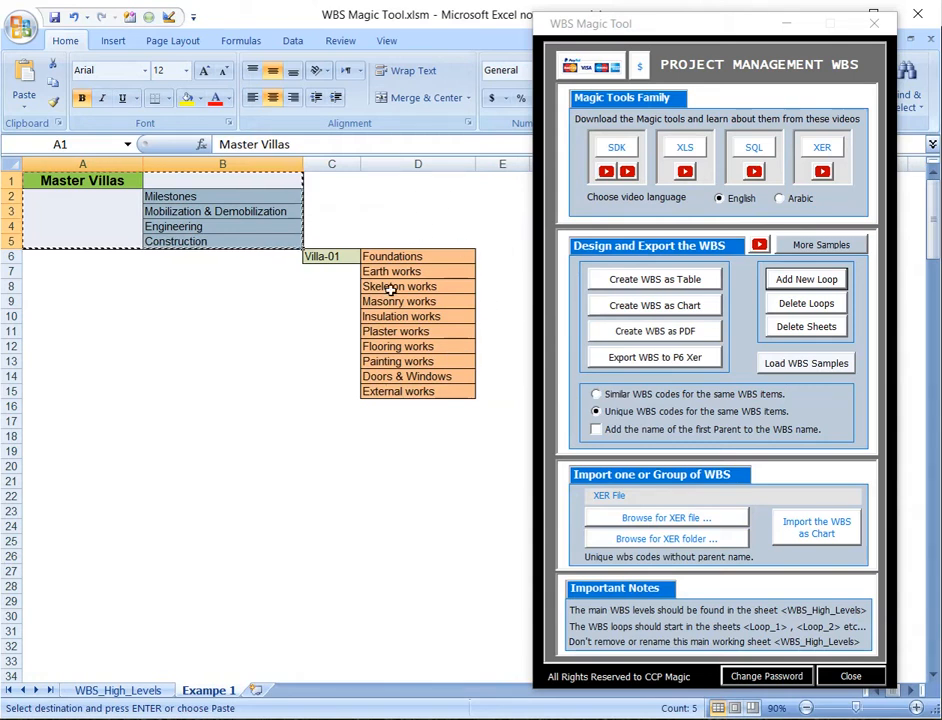
pyautogui.click(793, 281)
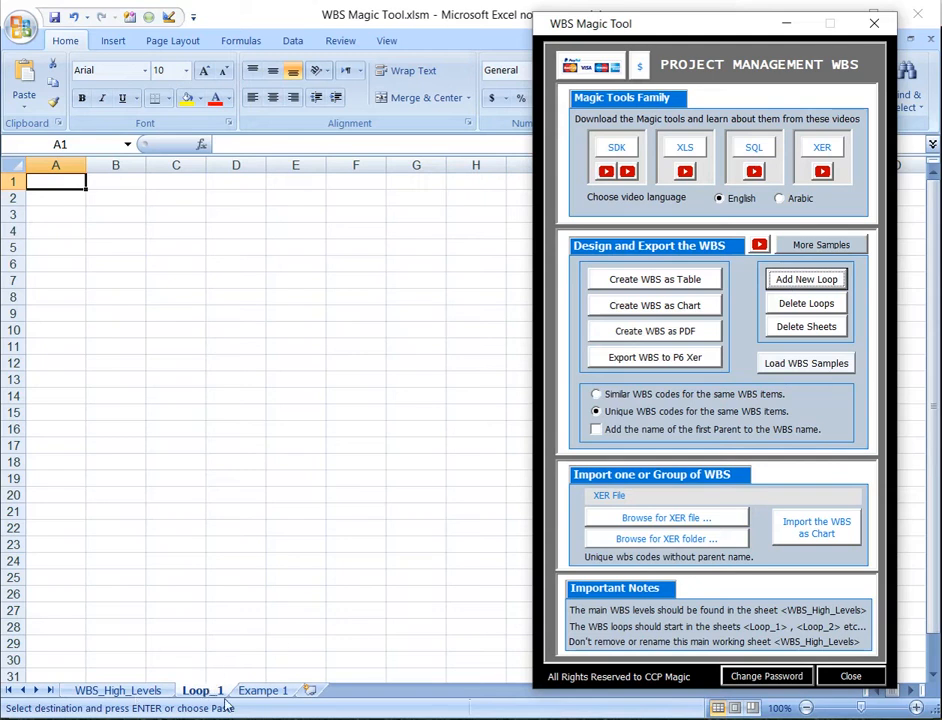
# Copy the work items from Foundations to External works (D6:D15) in Exampe 1 into Loop_1 at C1, and widen column C to fit
pyautogui.click(265, 692)
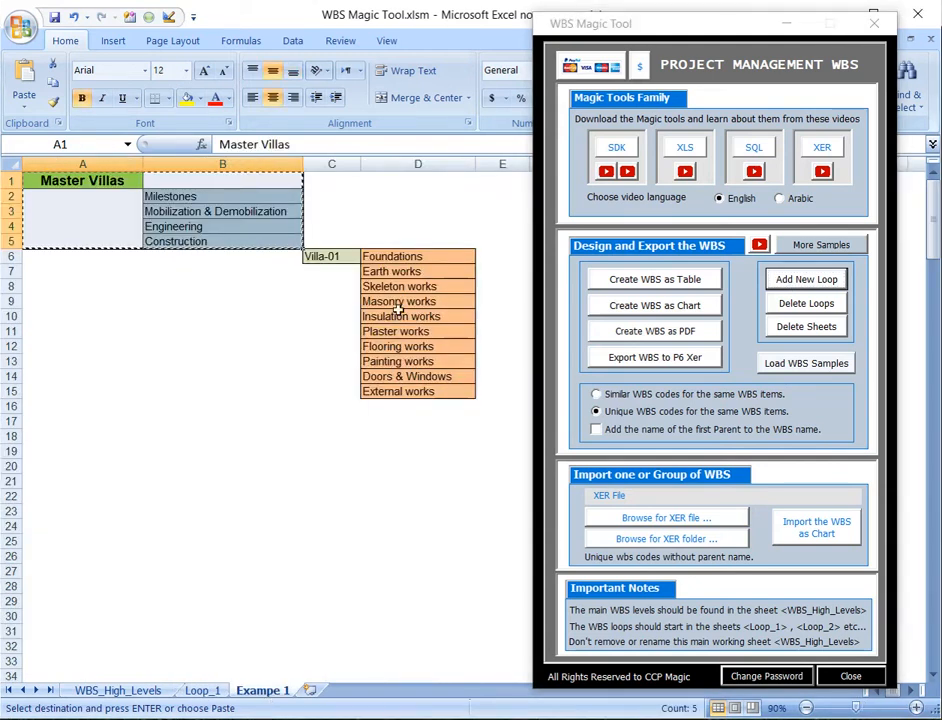
pyautogui.moveTo(411, 256); pyautogui.dragTo(418, 391)
pyautogui.rightClick(418, 391)
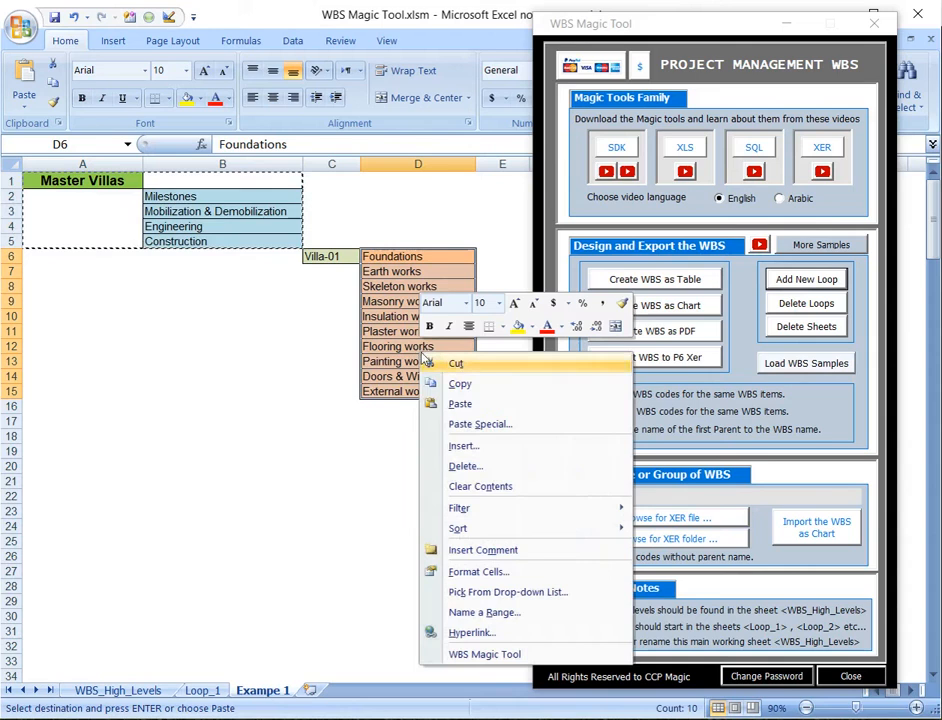
pyautogui.click(450, 385)
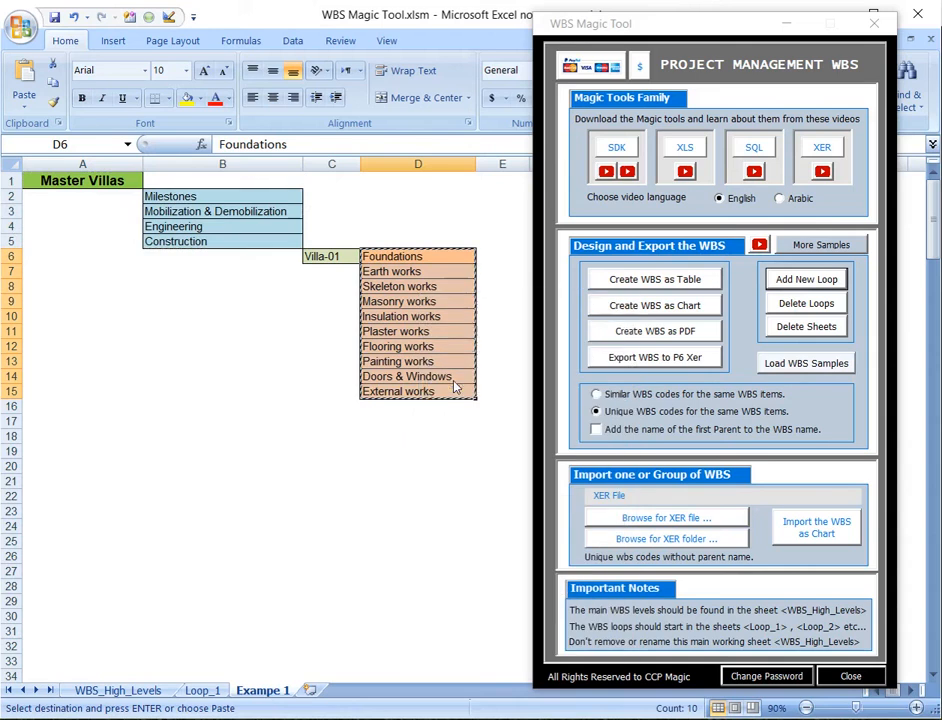
pyautogui.click(203, 691)
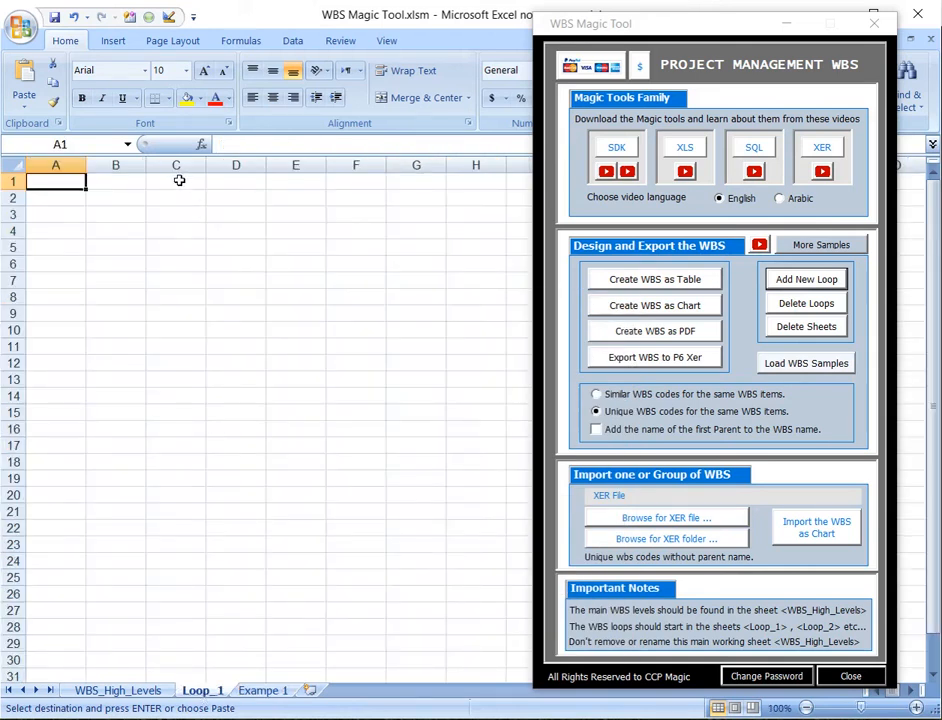
pyautogui.click(179, 180)
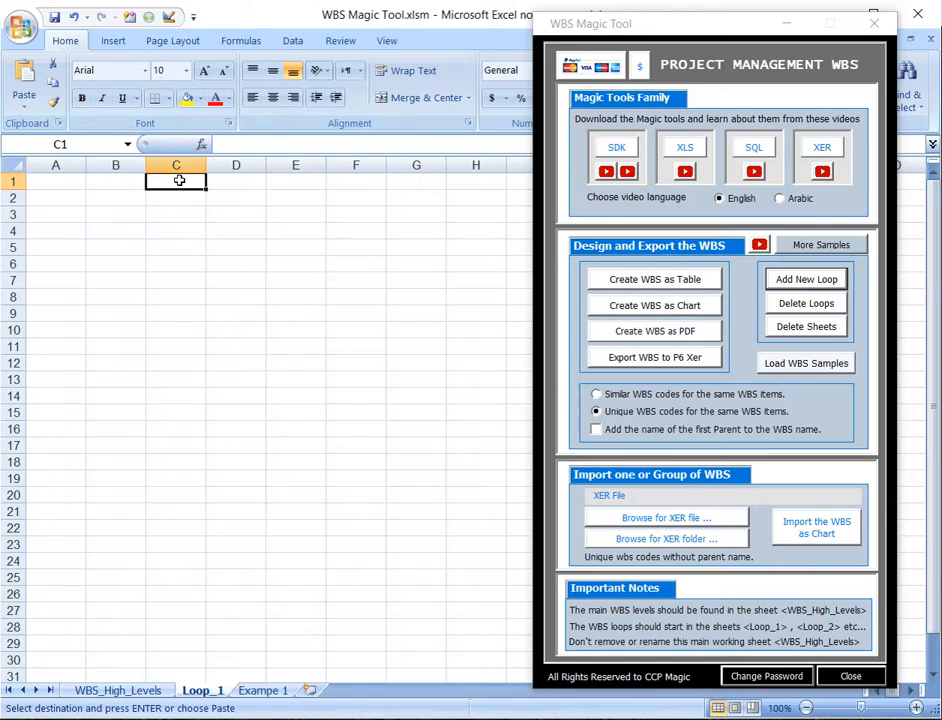
pyautogui.rightClick(179, 180)
pyautogui.click(221, 232)
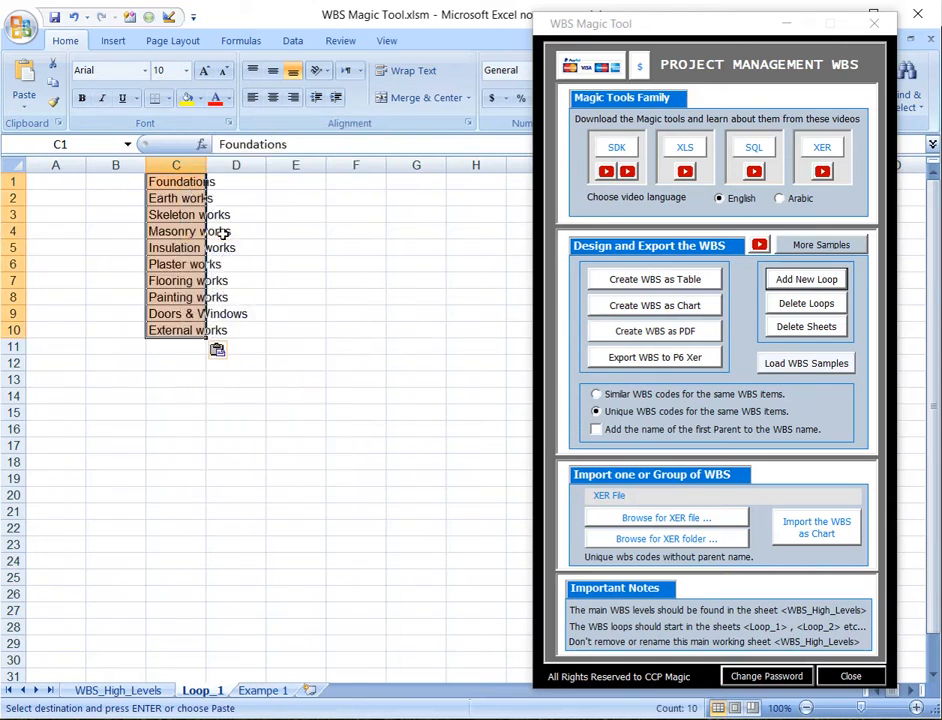
pyautogui.moveTo(206, 165); pyautogui.dragTo(255, 167)
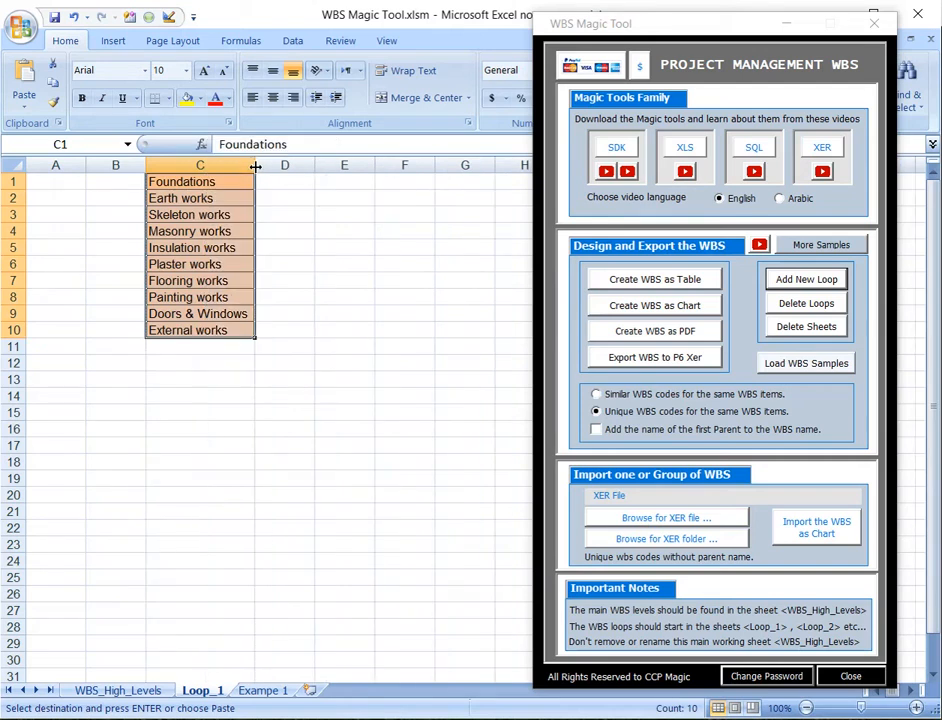
# Copy Villa-01 from Exampe 1 into cell B1 of Loop_1 and fill the series down to Villa-10 in B10
pyautogui.click(117, 182)
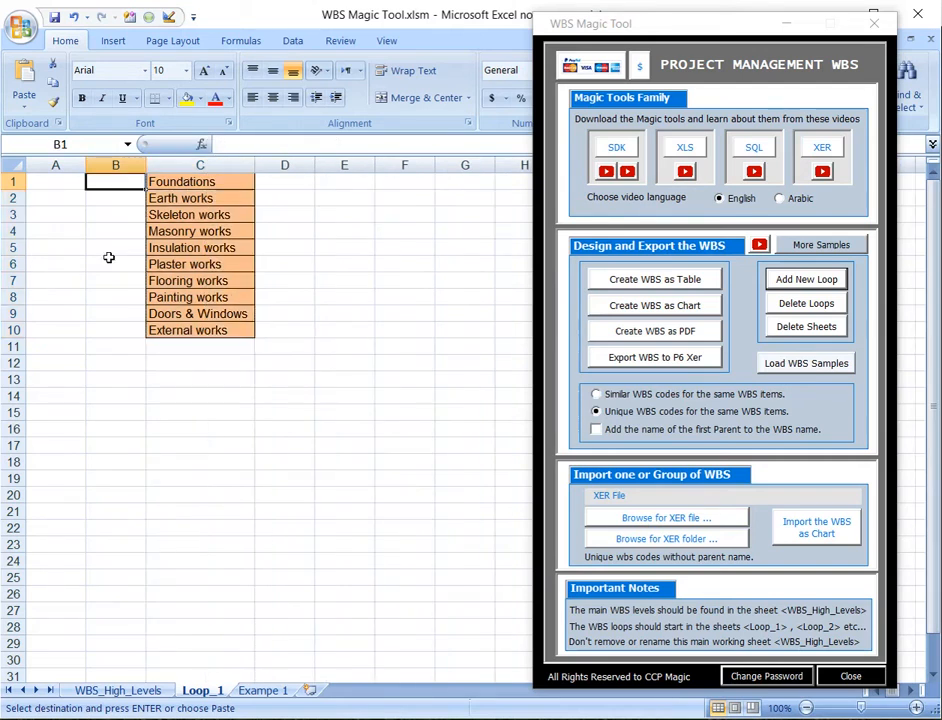
pyautogui.click(260, 690)
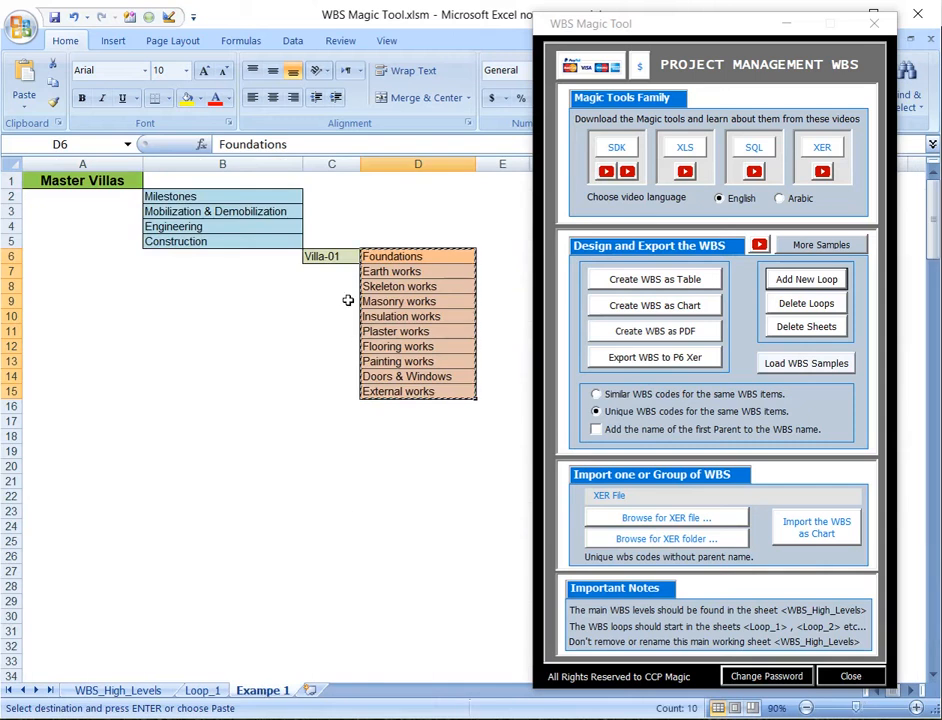
pyautogui.click(331, 256)
pyautogui.rightClick(327, 256)
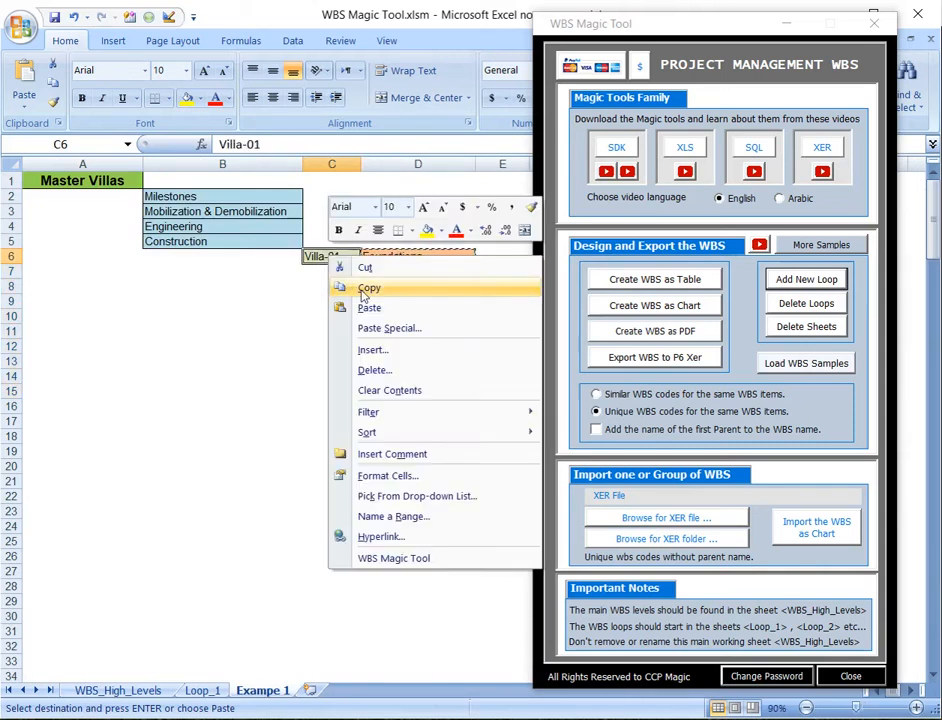
pyautogui.click(338, 287)
pyautogui.click(202, 690)
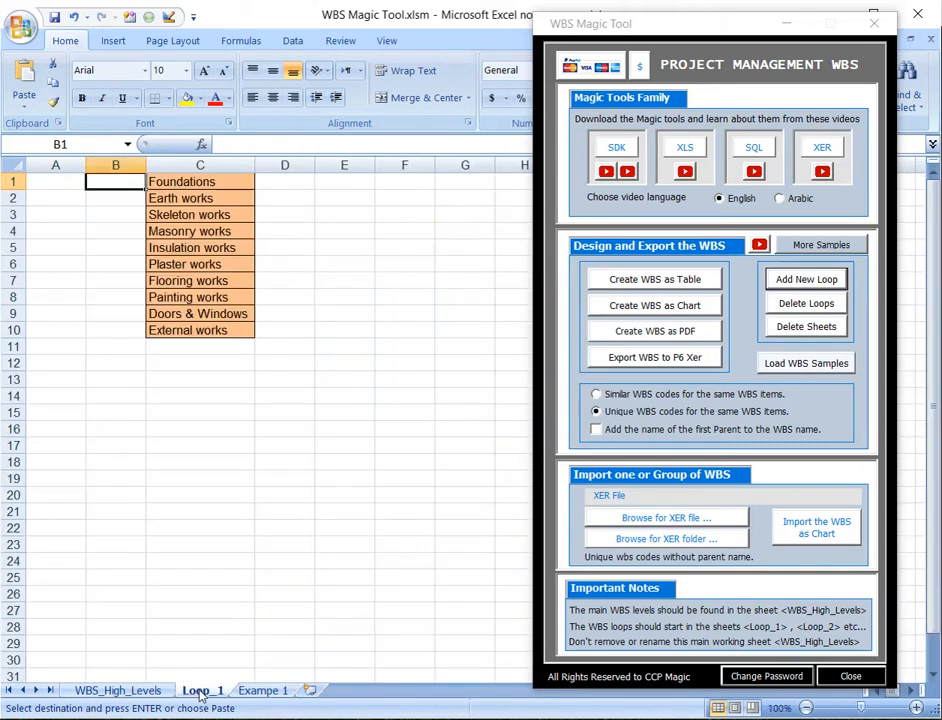
pyautogui.rightClick(111, 180)
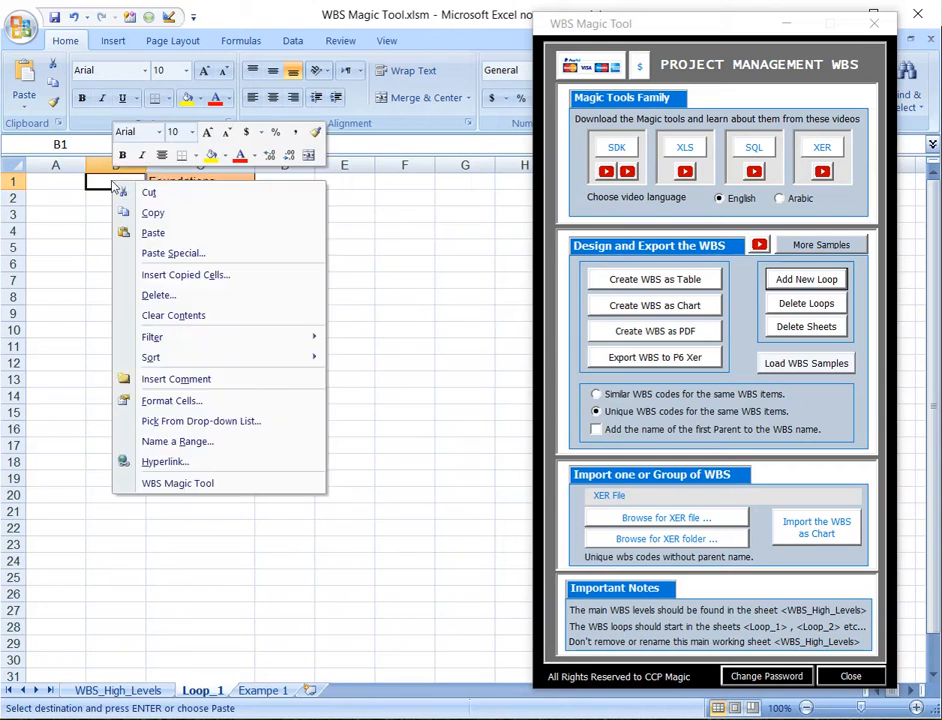
pyautogui.click(155, 236)
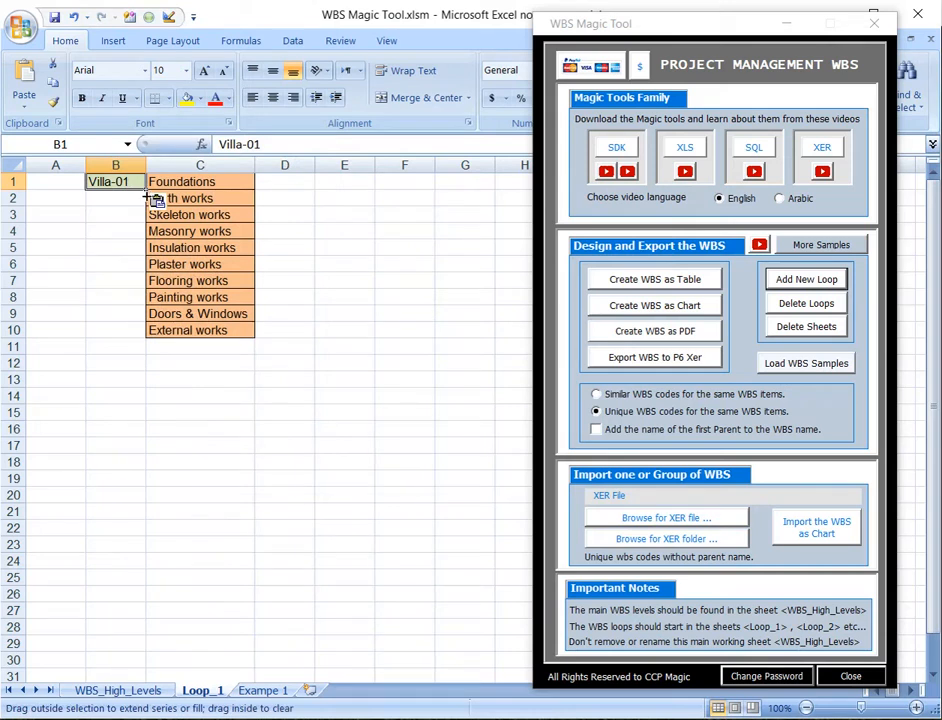
pyautogui.moveTo(146, 195); pyautogui.dragTo(141, 330)
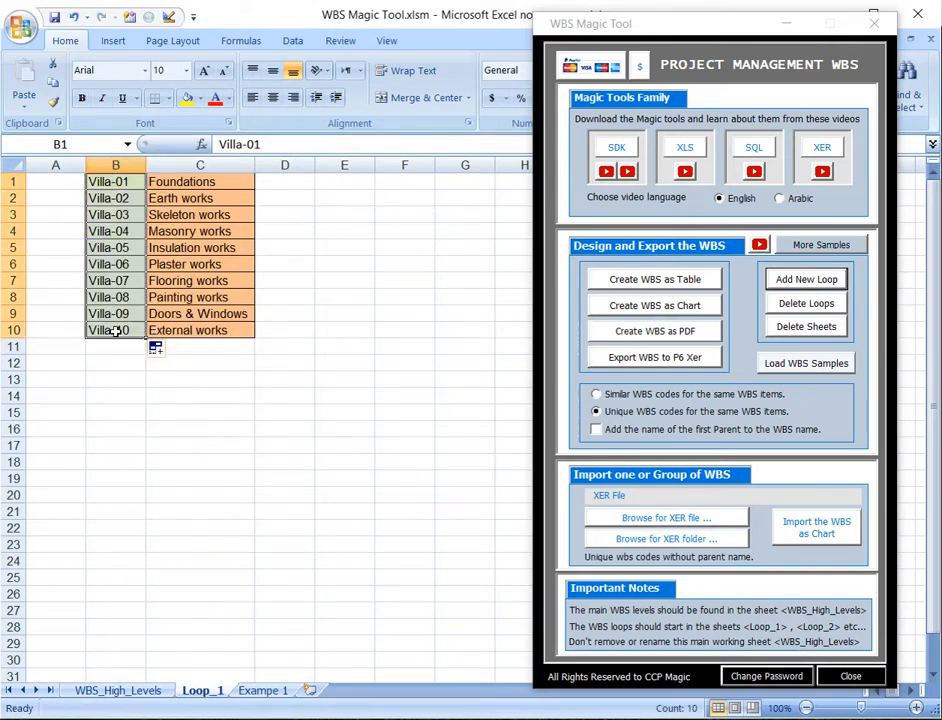
# Copy the Construction cell (B5) from WBS_High_Levels into A1 of Loop_1 and widen column A to fit the text
pyautogui.click(56, 180)
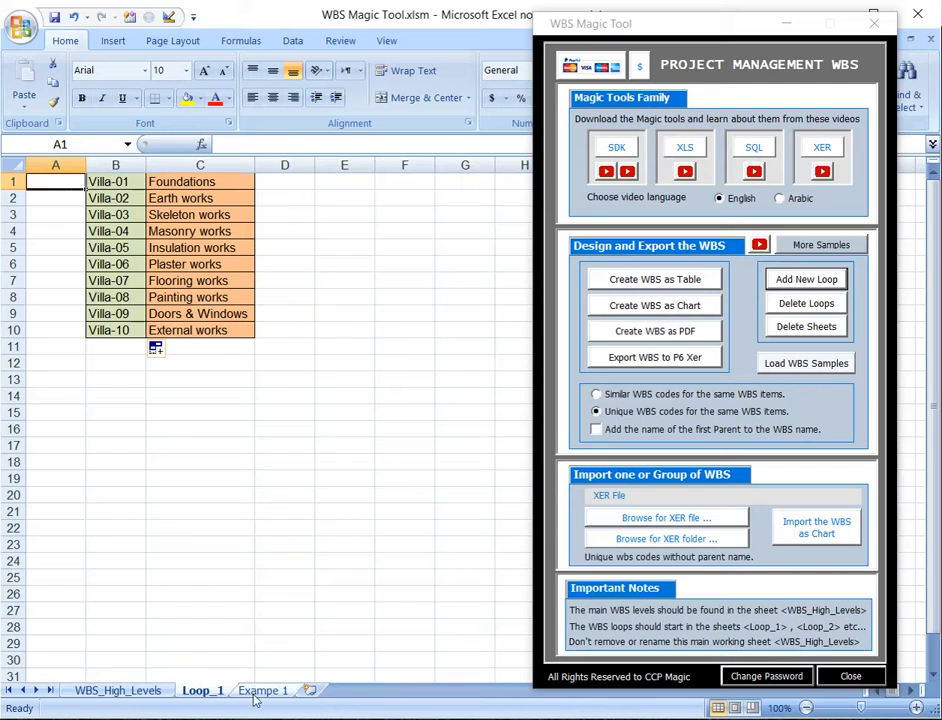
pyautogui.click(141, 693)
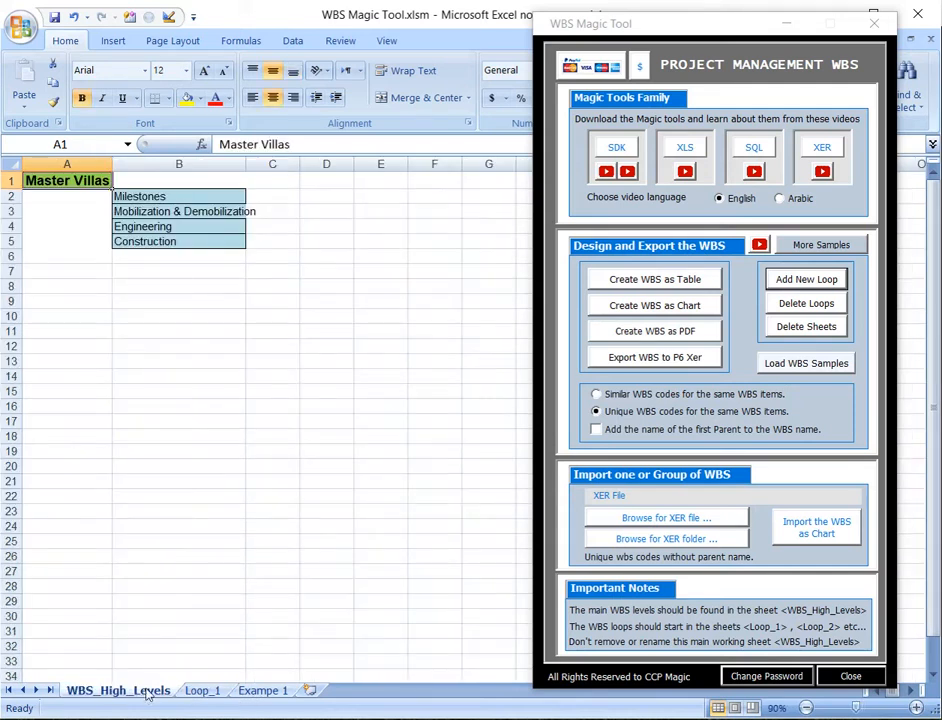
pyautogui.click(181, 243)
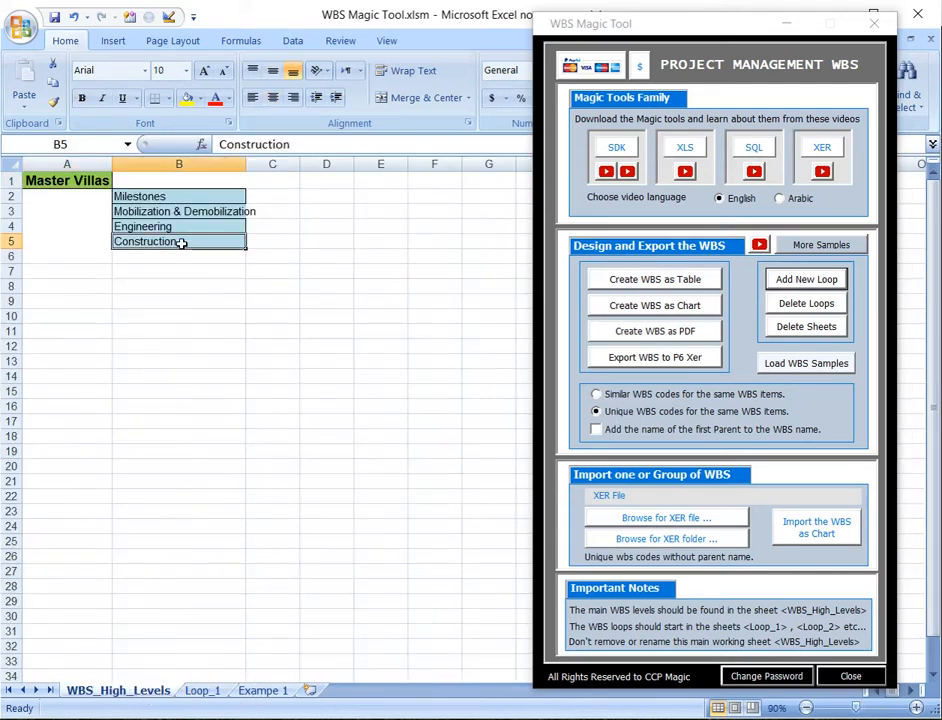
pyautogui.rightClick(182, 243)
pyautogui.click(221, 274)
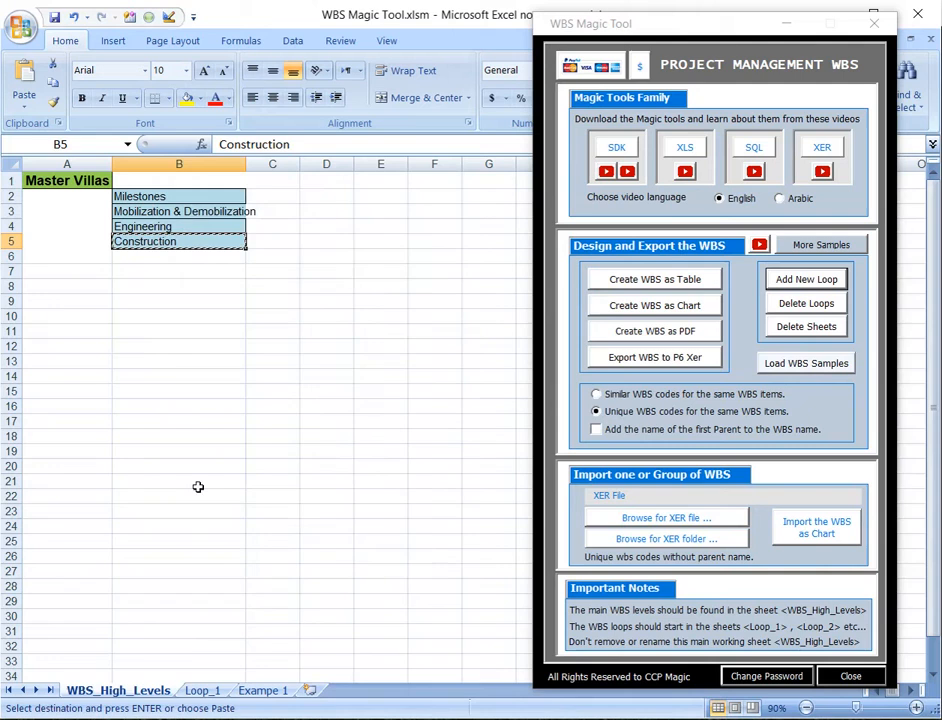
pyautogui.click(202, 691)
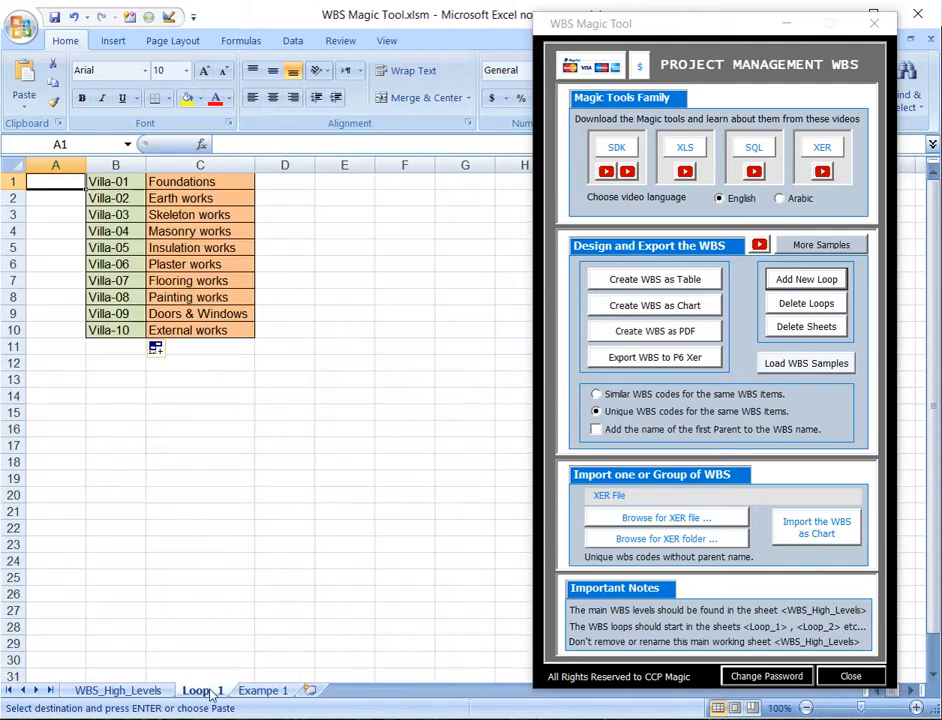
pyautogui.rightClick(58, 178)
pyautogui.click(96, 234)
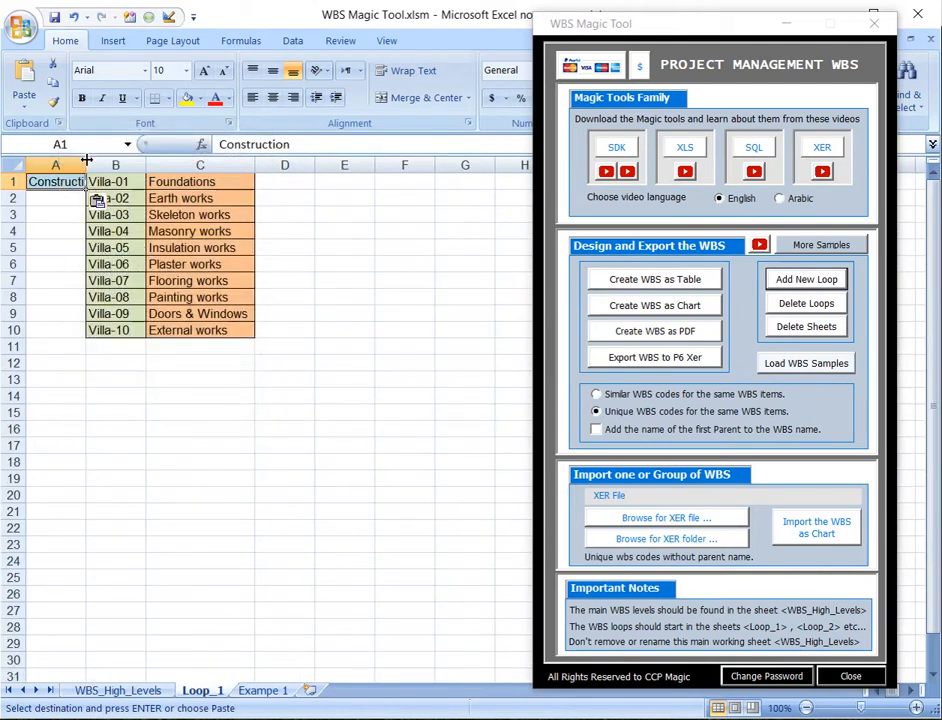
pyautogui.moveTo(87, 160); pyautogui.dragTo(126, 162)
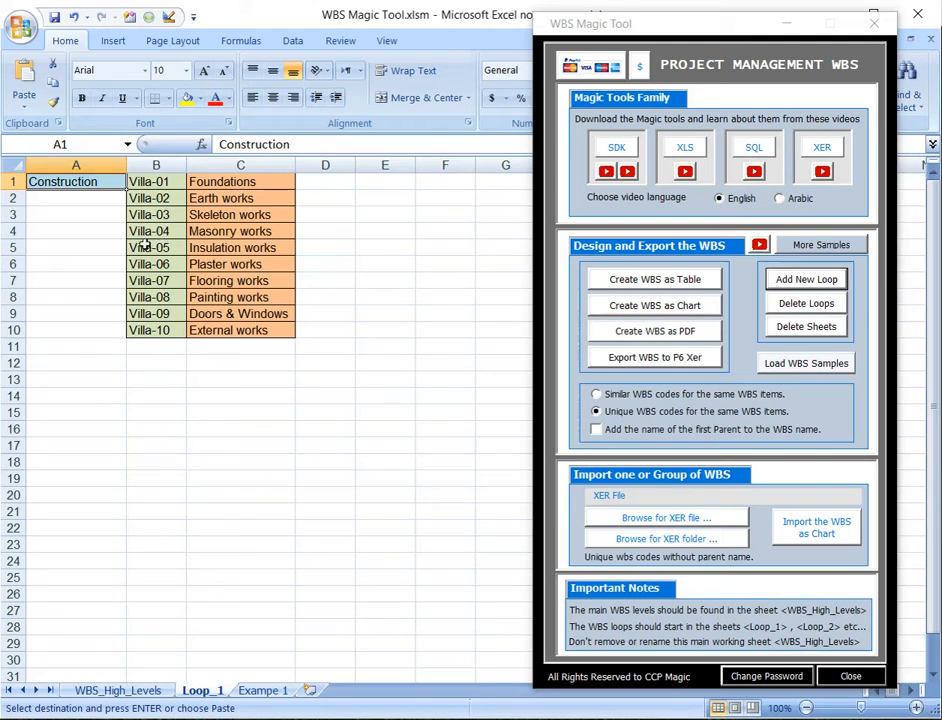
# Generate the WBS as a table with the WBS Magic Tool and acknowledge the completion message
pyautogui.click(657, 280)
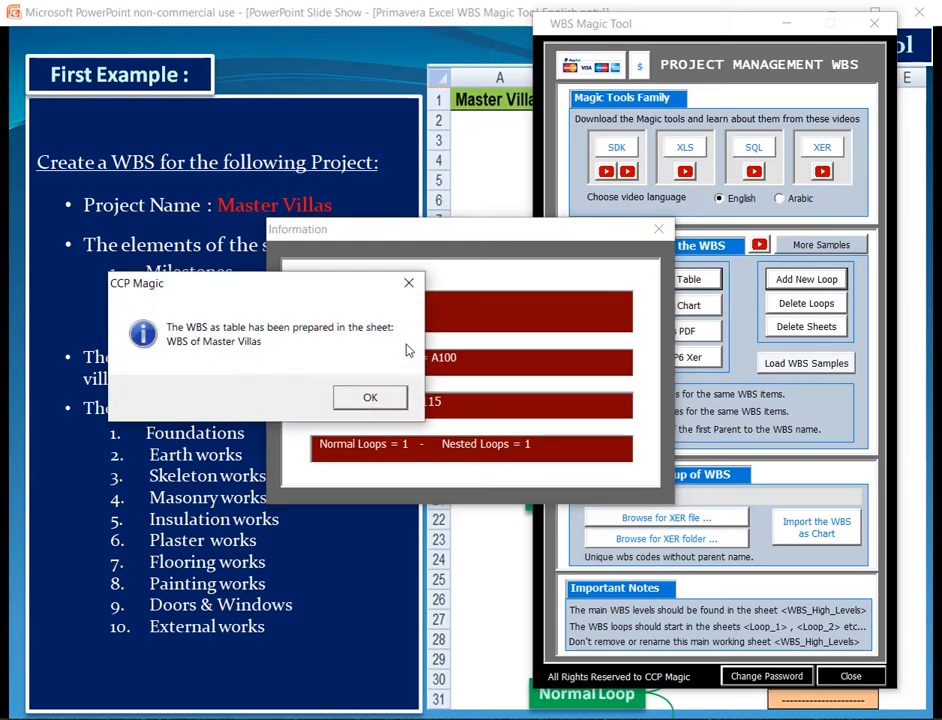
pyautogui.click(368, 400)
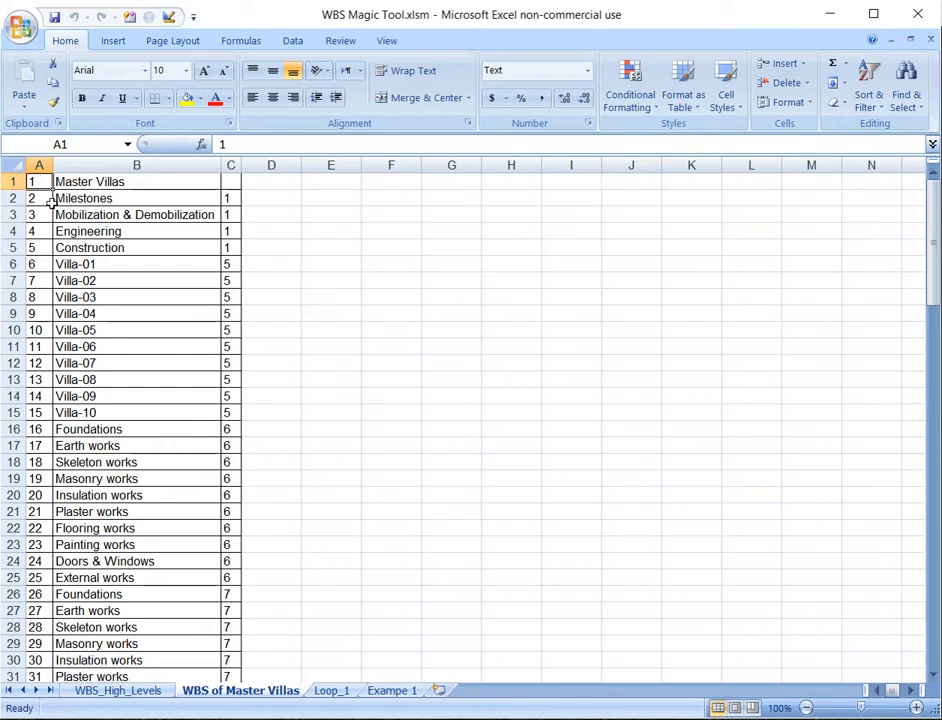
# Review the rows of the WBS of Master Villas table and widen its columns A and C
pyautogui.moveTo(47, 165); pyautogui.dragTo(59, 168)
pyautogui.scroll(-9, 124, 187)
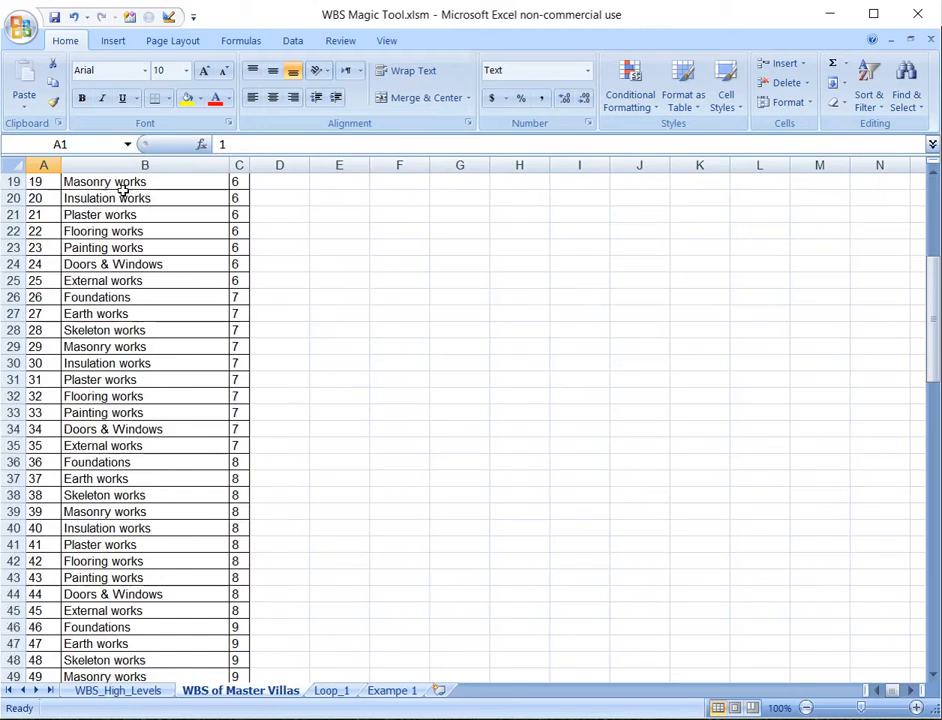
pyautogui.scroll(-20, 124, 198)
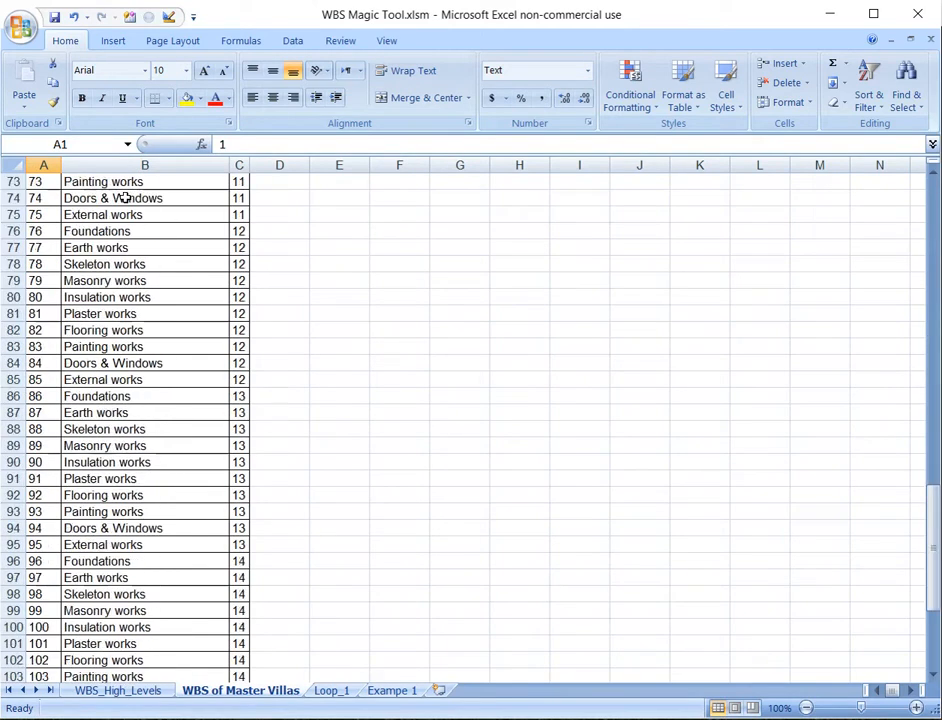
pyautogui.scroll(20, 124, 198)
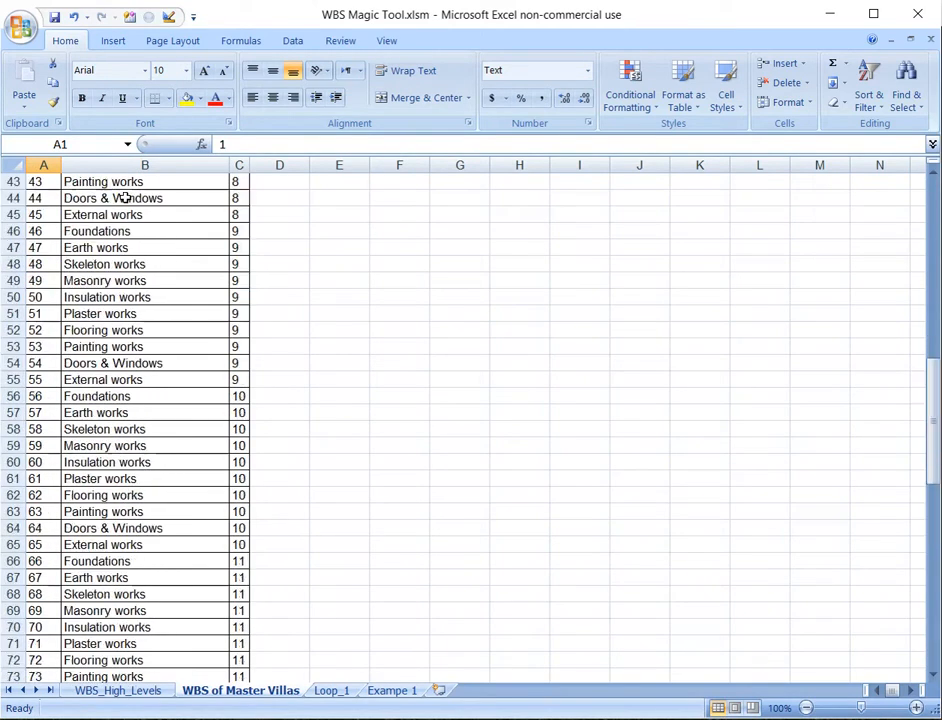
pyautogui.scroll(2, 124, 198)
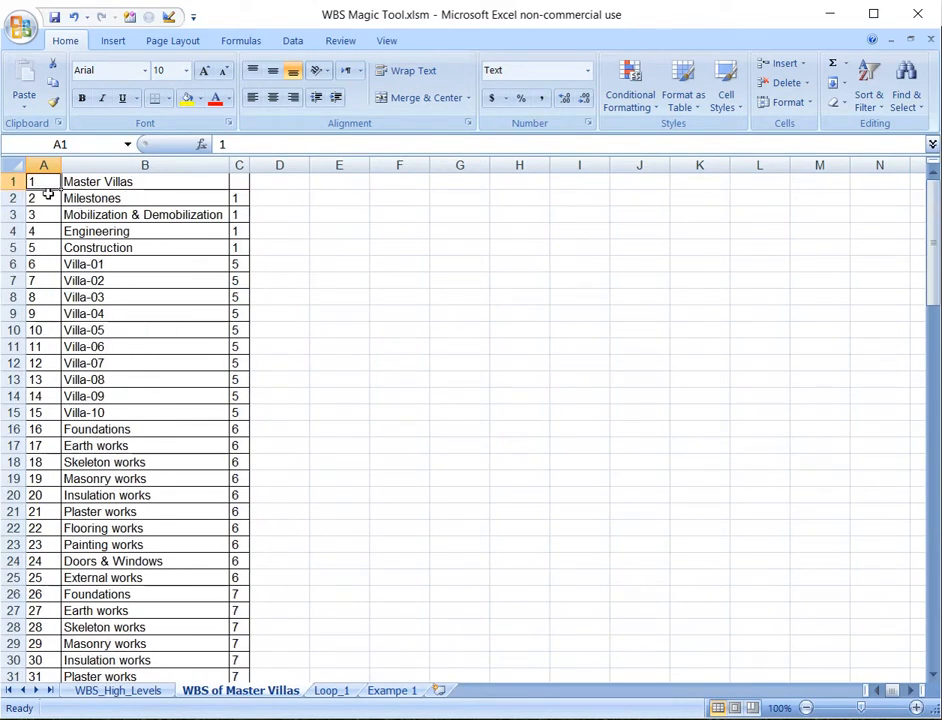
pyautogui.moveTo(61, 165); pyautogui.dragTo(68, 165)
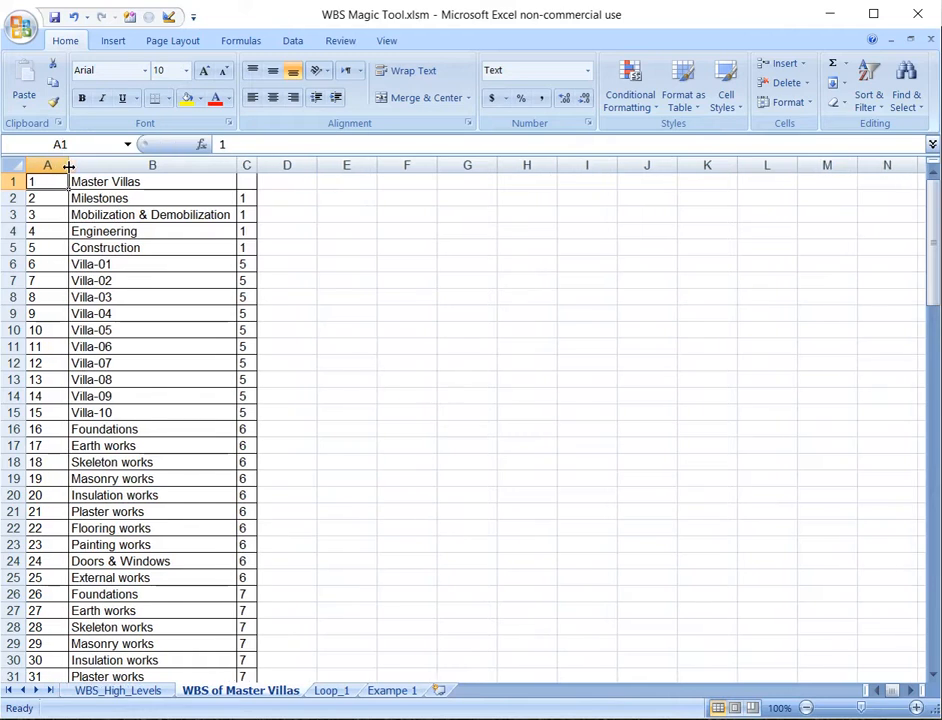
pyautogui.moveTo(256, 165); pyautogui.dragTo(288, 165)
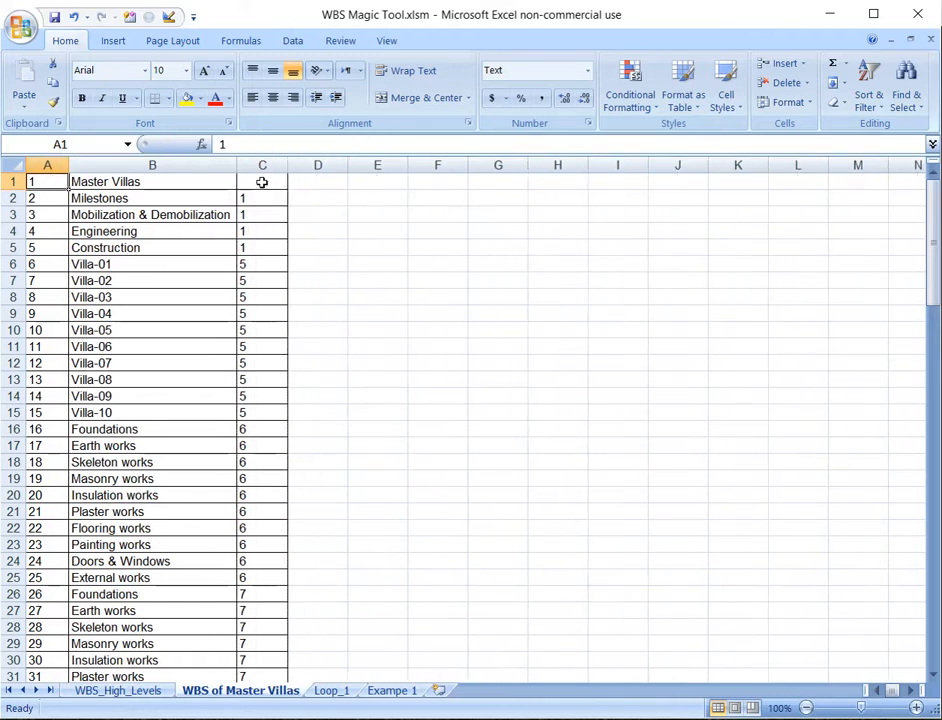
# Generate the WBS as a chart with the WBS Magic Tool, acknowledge the completion message and minimize the tool window
pyautogui.click(261, 182)
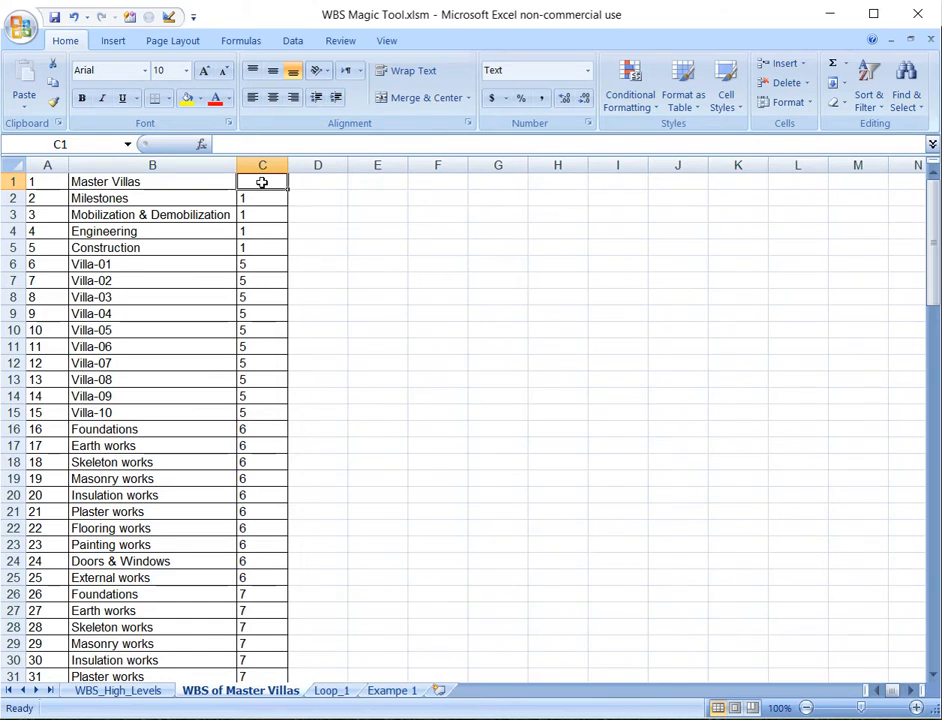
pyautogui.rightClick(465, 577)
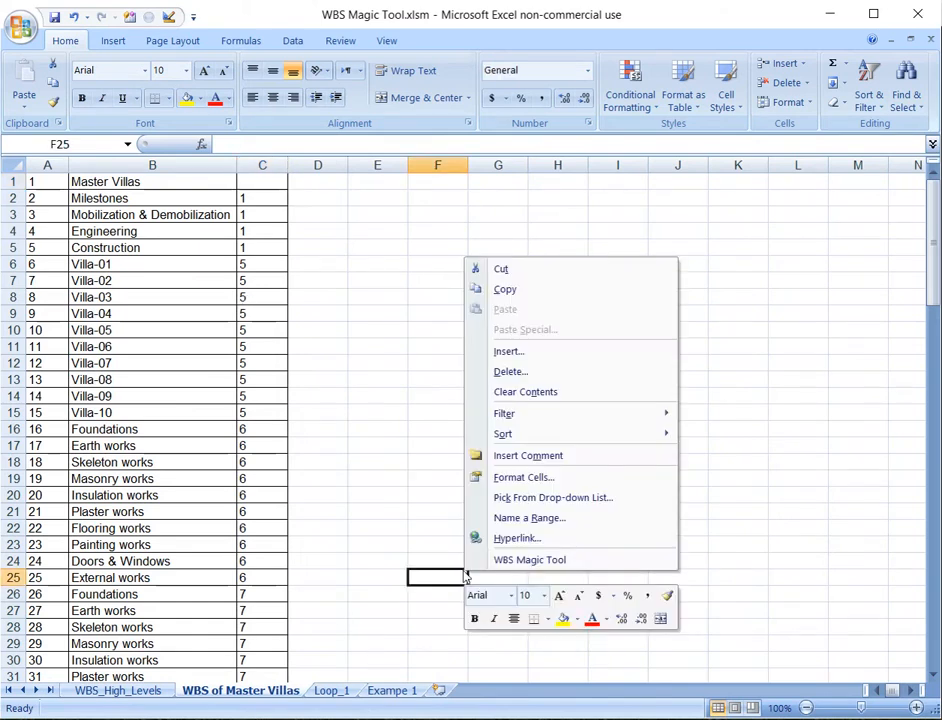
pyautogui.click(527, 560)
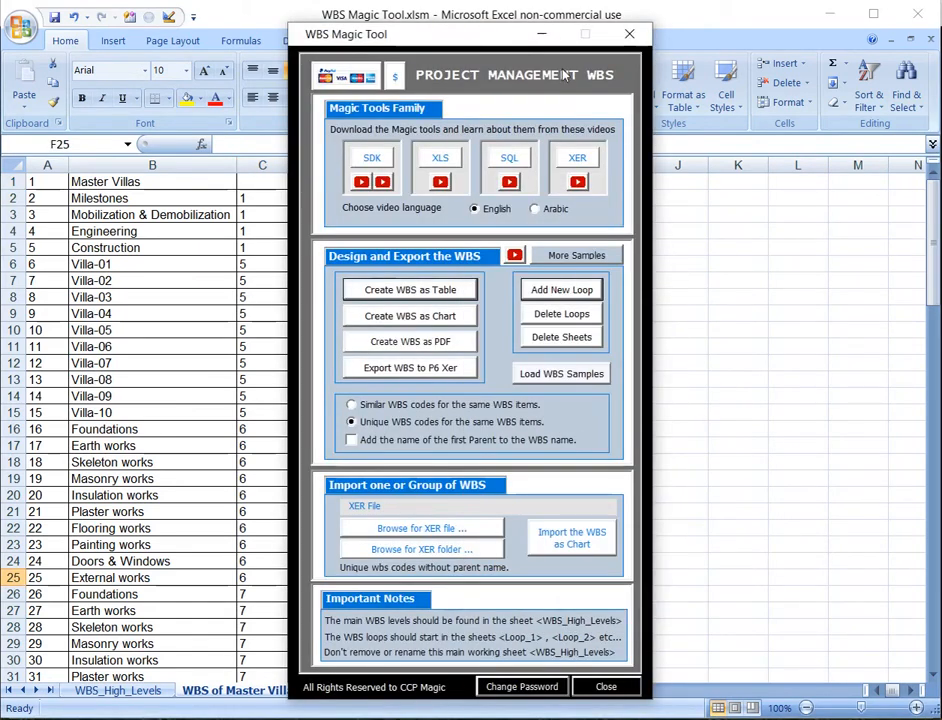
pyautogui.moveTo(462, 40); pyautogui.dragTo(615, 38)
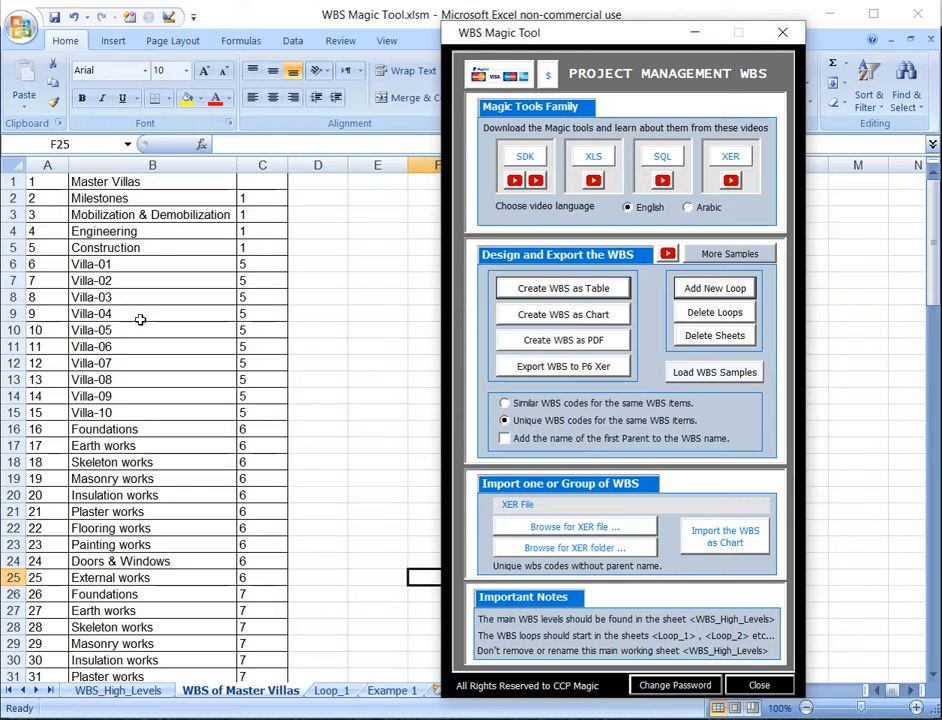
pyautogui.click(576, 320)
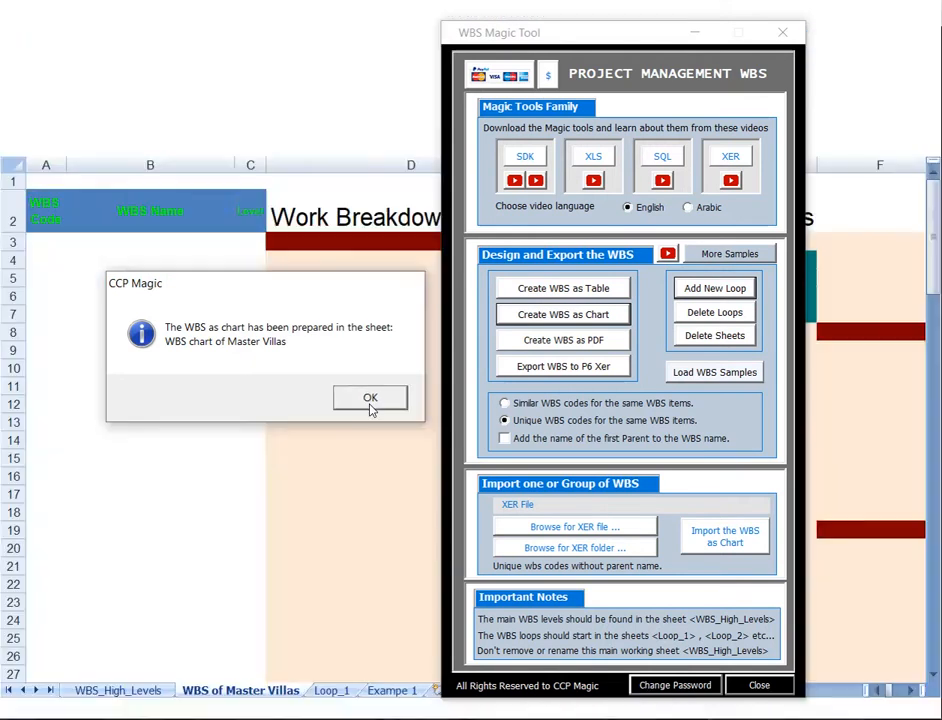
pyautogui.click(370, 406)
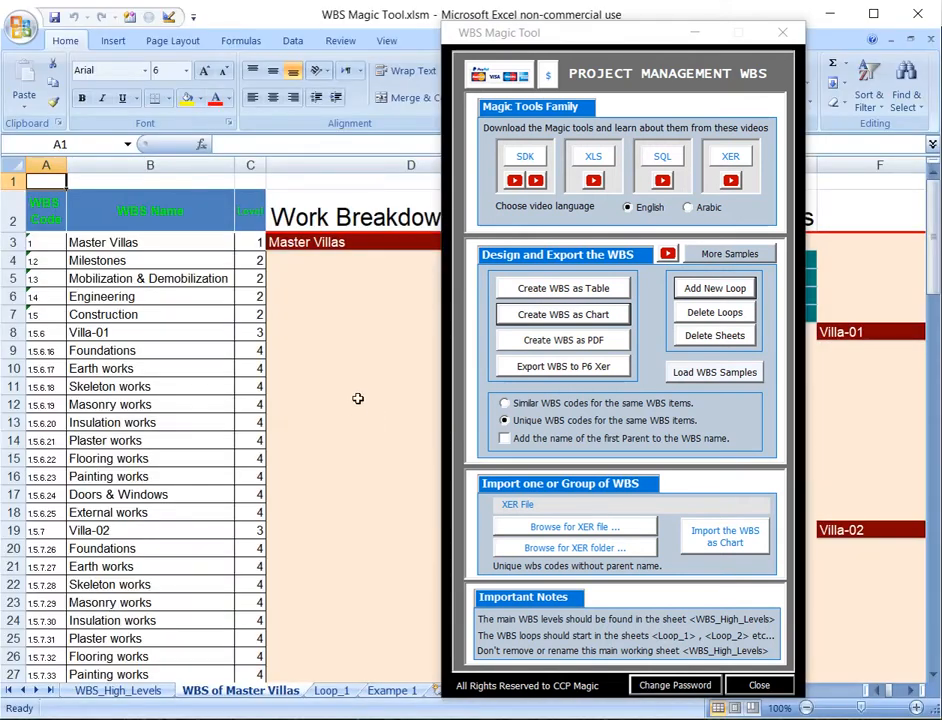
pyautogui.click(694, 33)
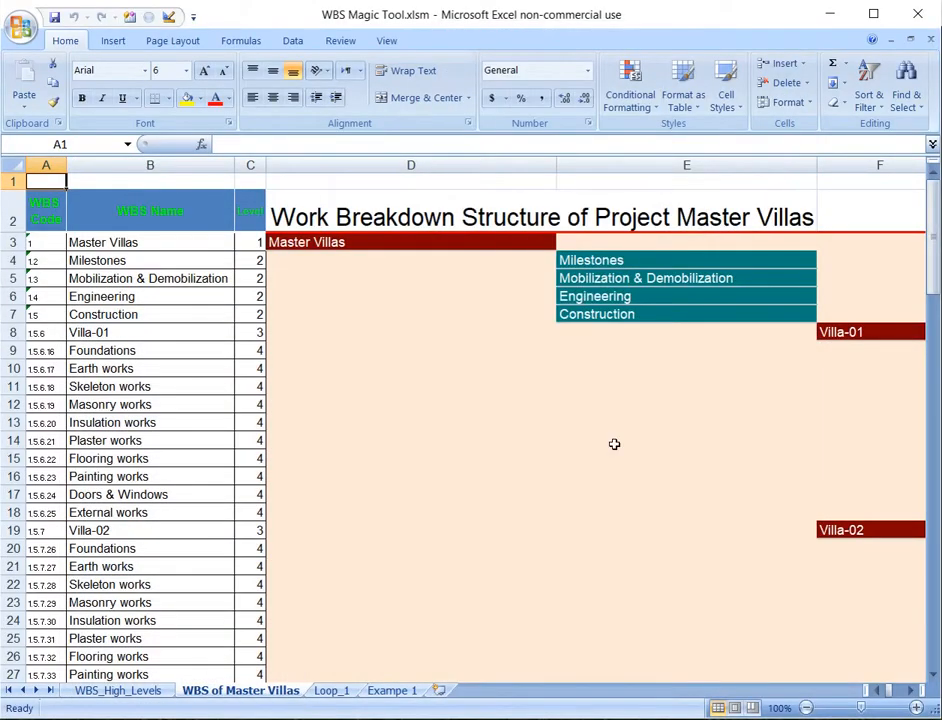
# Examine the Master Villas WBS chart across all its levels, from the project name to the works under each villa
pyautogui.click(911, 691)
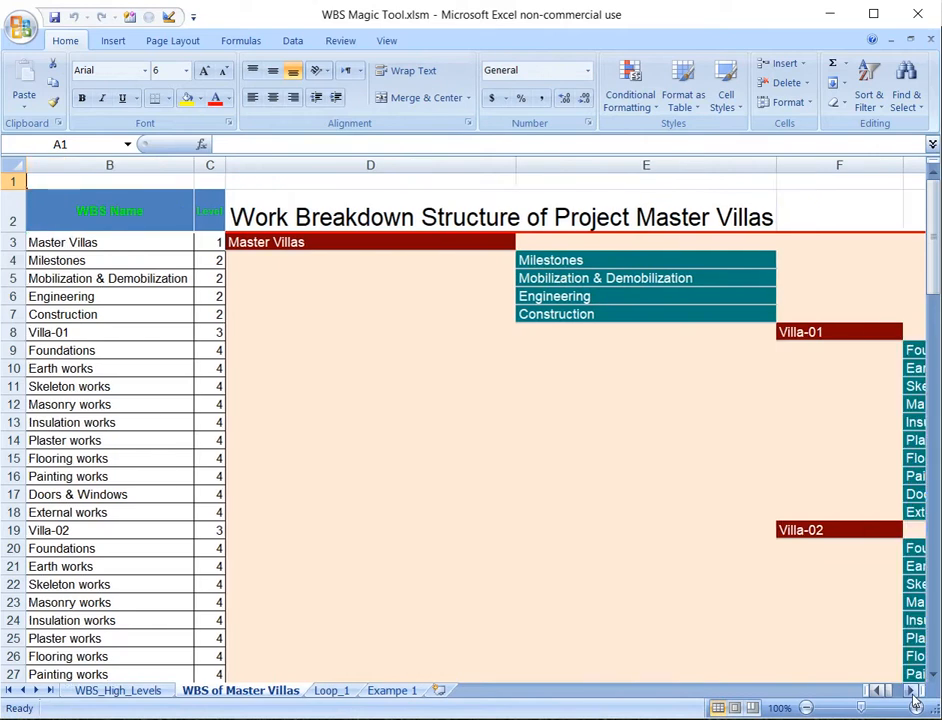
pyautogui.click(911, 691)
pyautogui.click(911, 691)
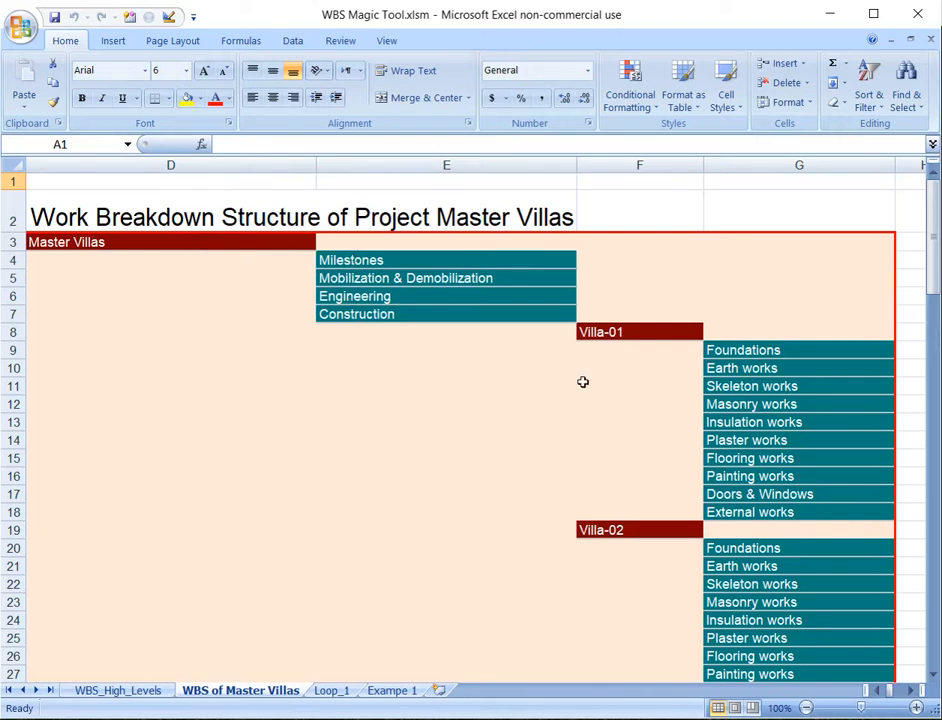
pyautogui.scroll(-1, 623, 343)
pyautogui.scroll(-12, 623, 343)
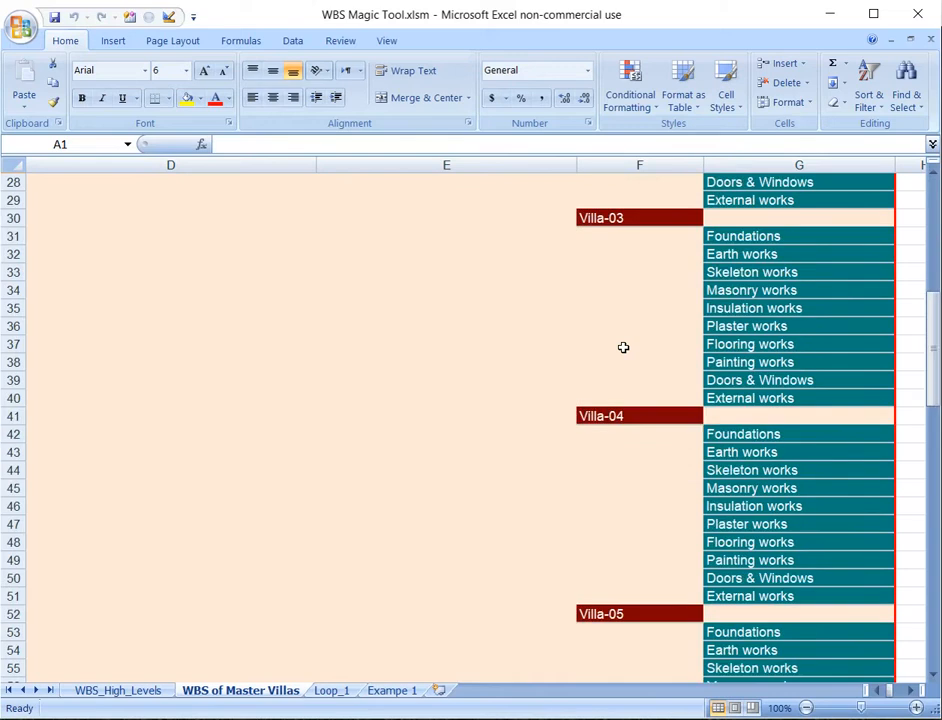
pyautogui.scroll(-3, 623, 347)
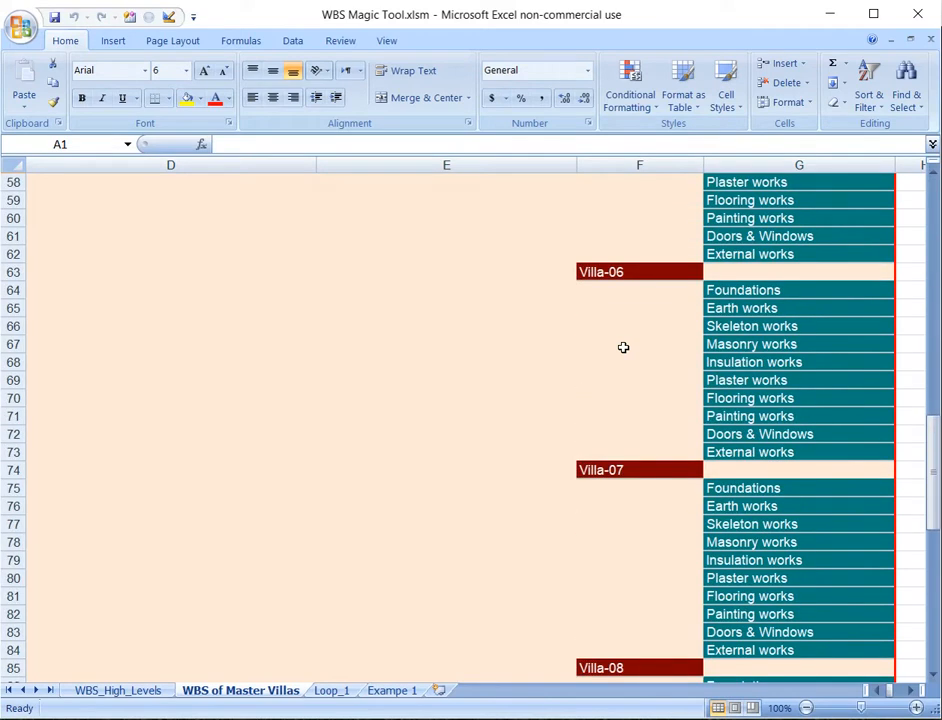
pyautogui.scroll(-4, 623, 347)
pyautogui.scroll(-9, 623, 347)
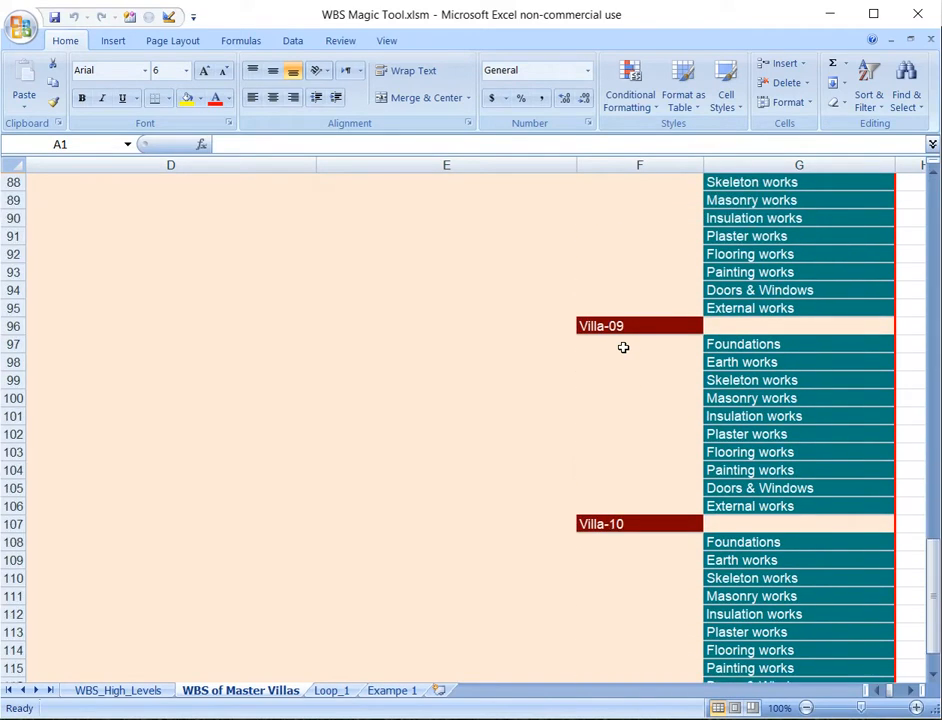
pyautogui.scroll(20, 623, 347)
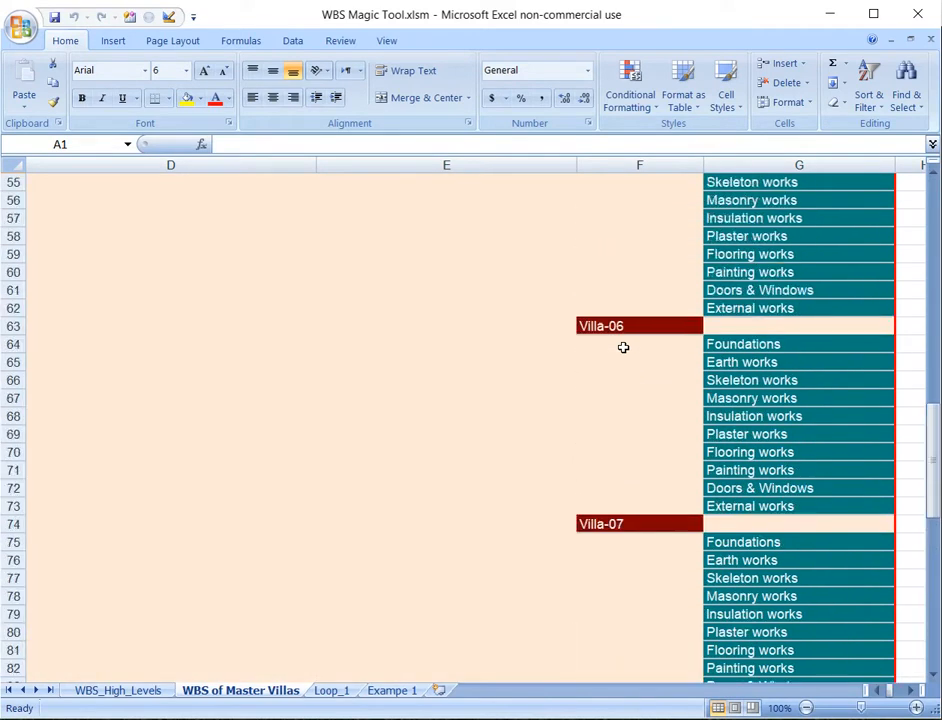
pyautogui.scroll(6, 623, 347)
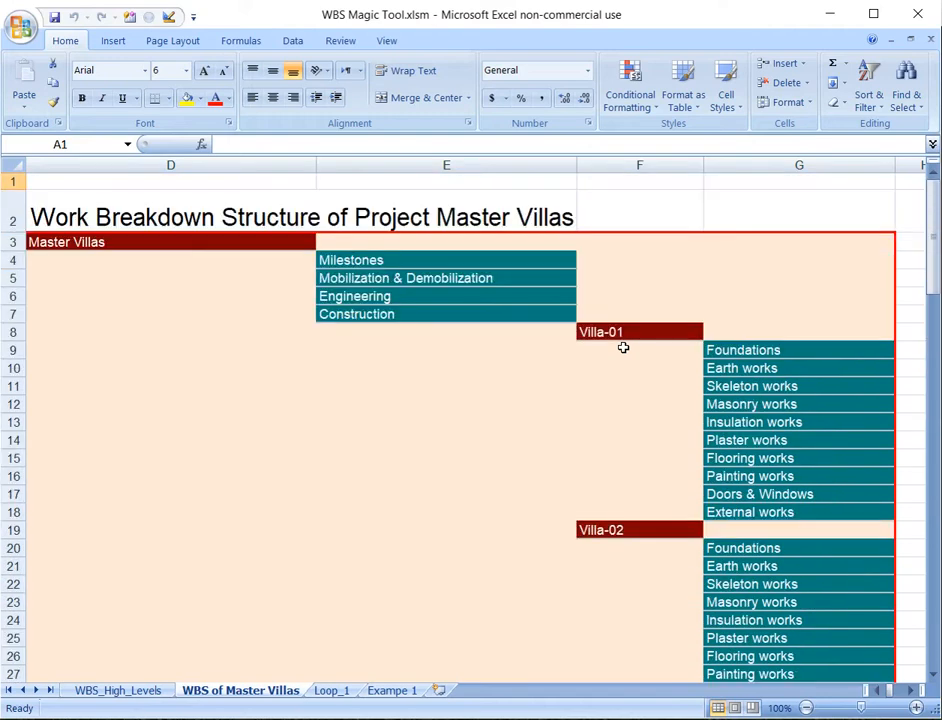
# Create the WBS as a PDF with the WBS Magic Tool and acknowledge the save message
pyautogui.rightClick(637, 474)
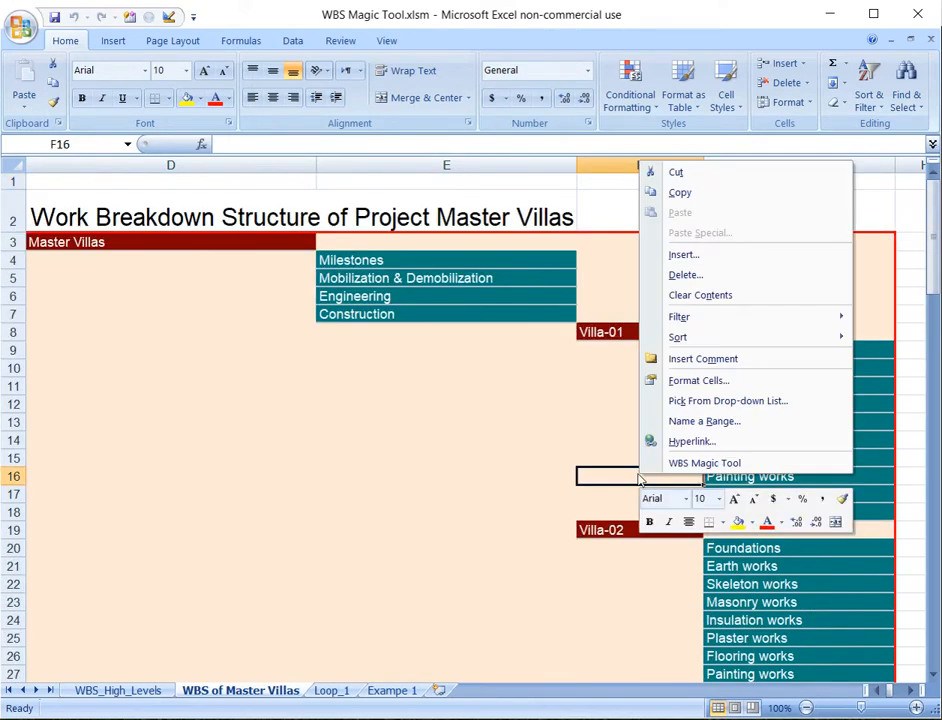
pyautogui.click(690, 465)
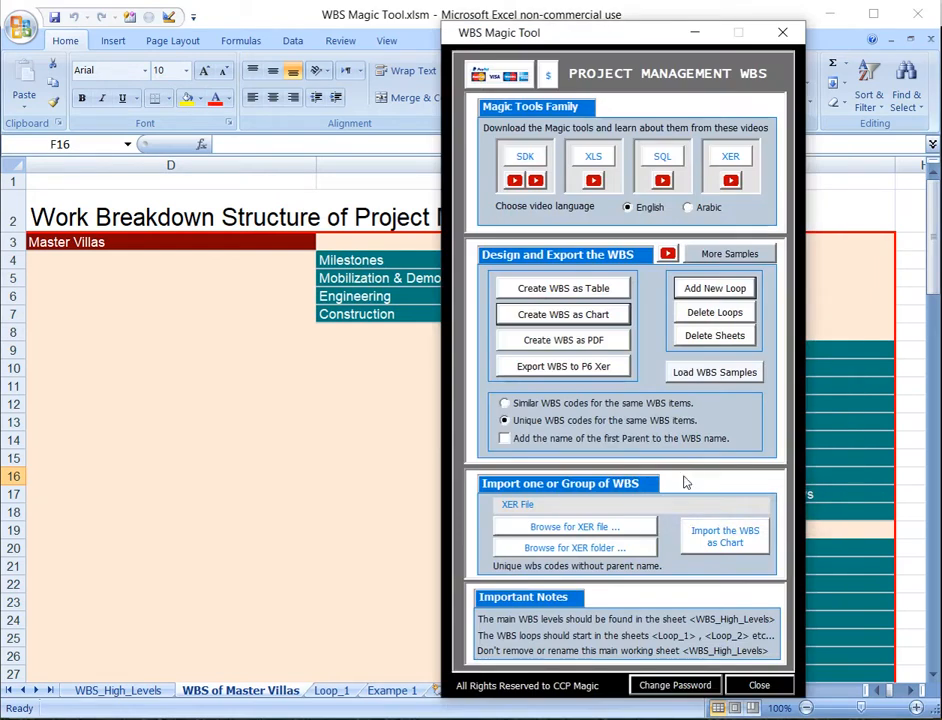
pyautogui.click(580, 345)
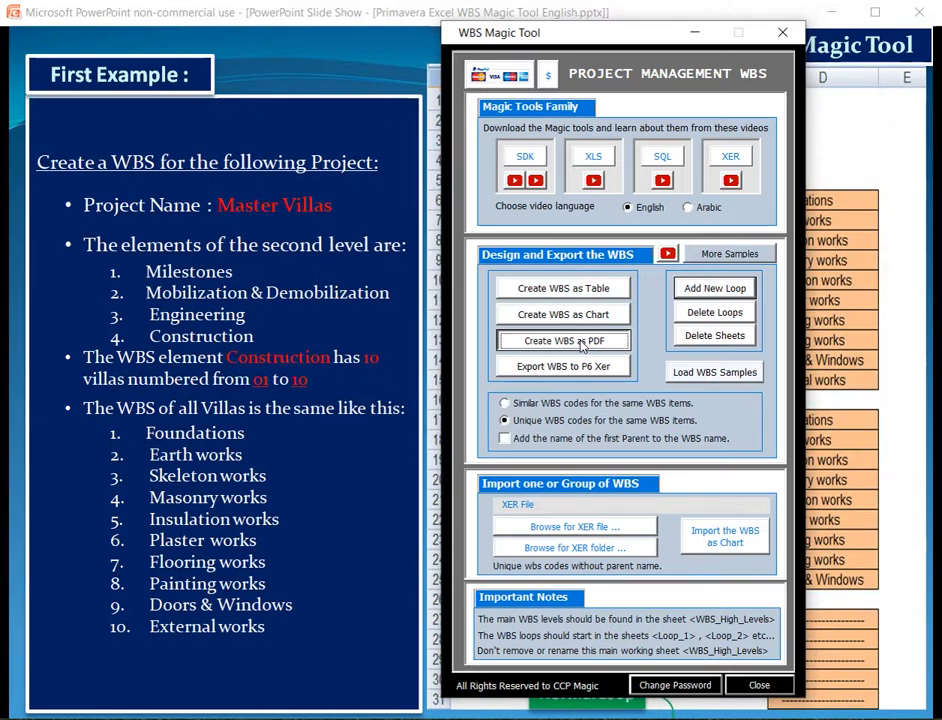
pyautogui.click(570, 342)
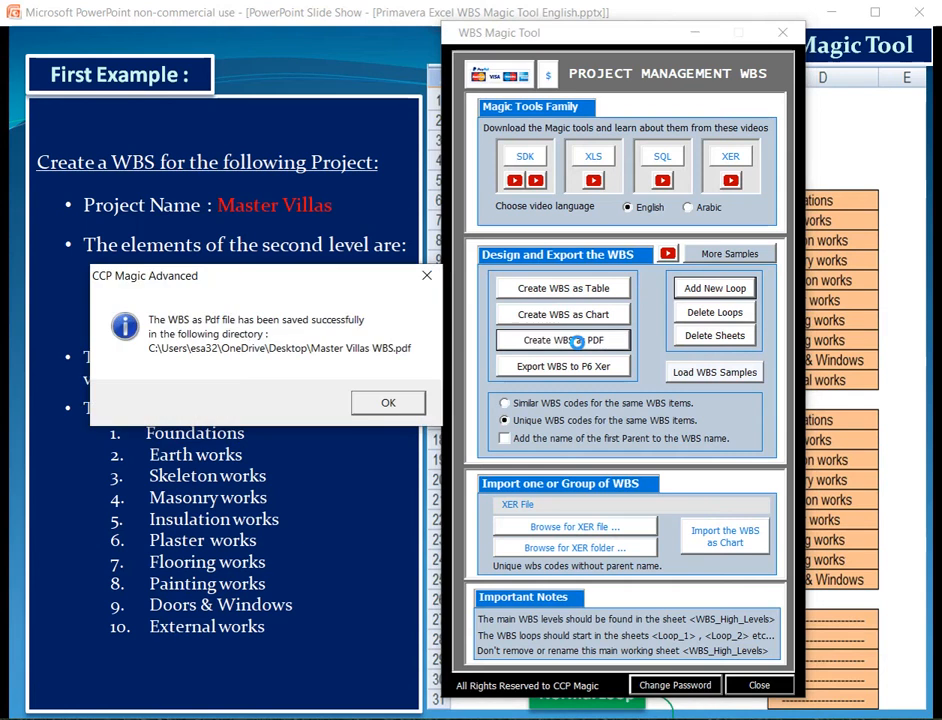
pyautogui.click(388, 403)
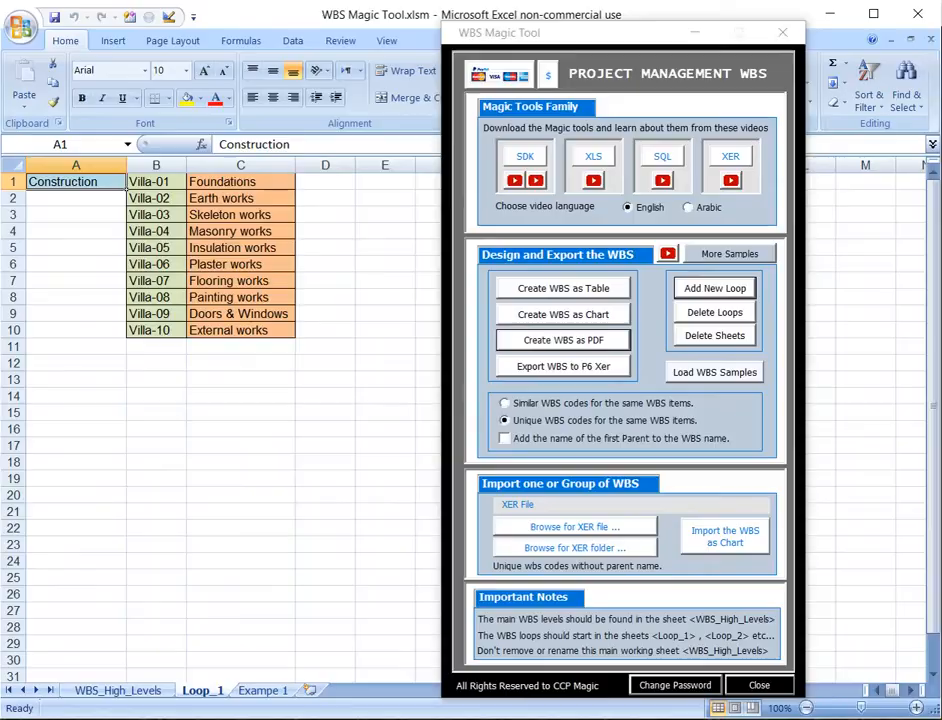
# Switch to Adobe Acrobat Reader and open Master Villas WBS.pdf from the OneDrive Desktop folder
pyautogui.hotkey('alt', 'Tab')
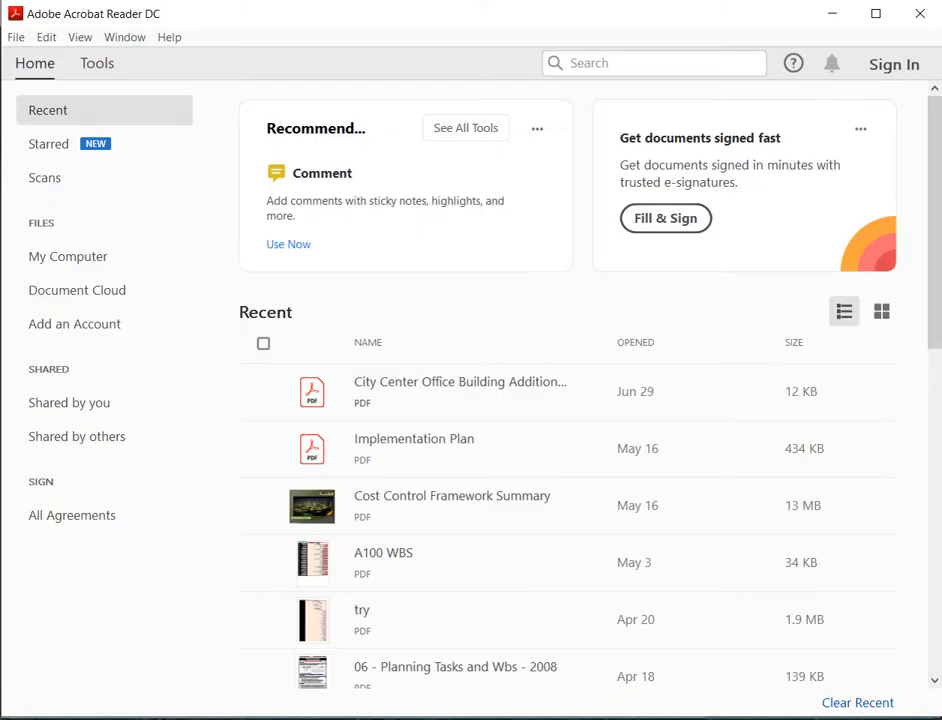
pyautogui.click(16, 37)
pyautogui.click(29, 64)
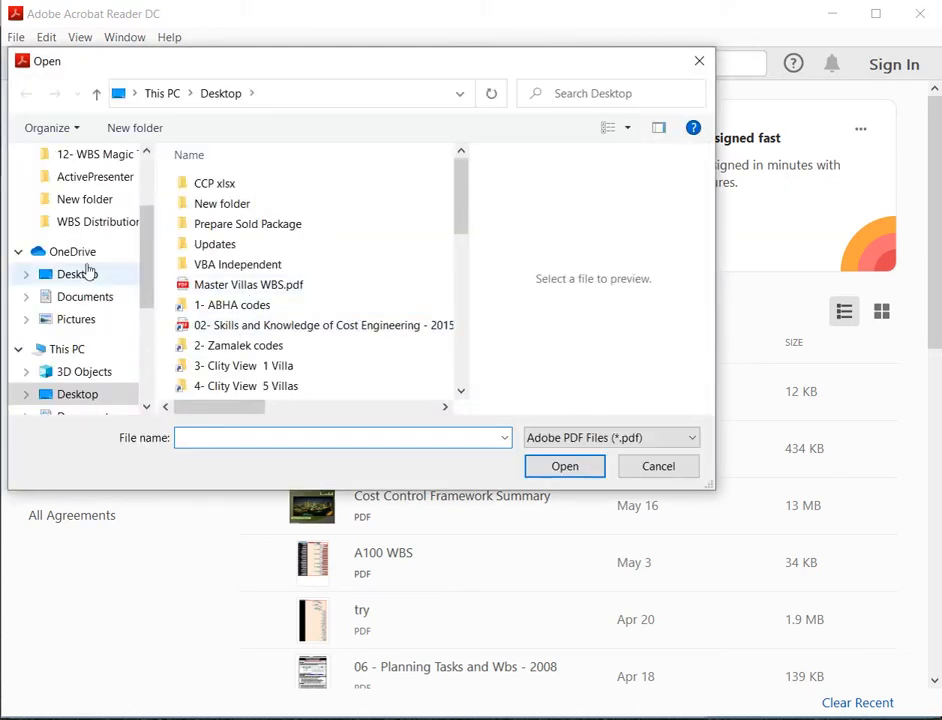
pyautogui.click(84, 273)
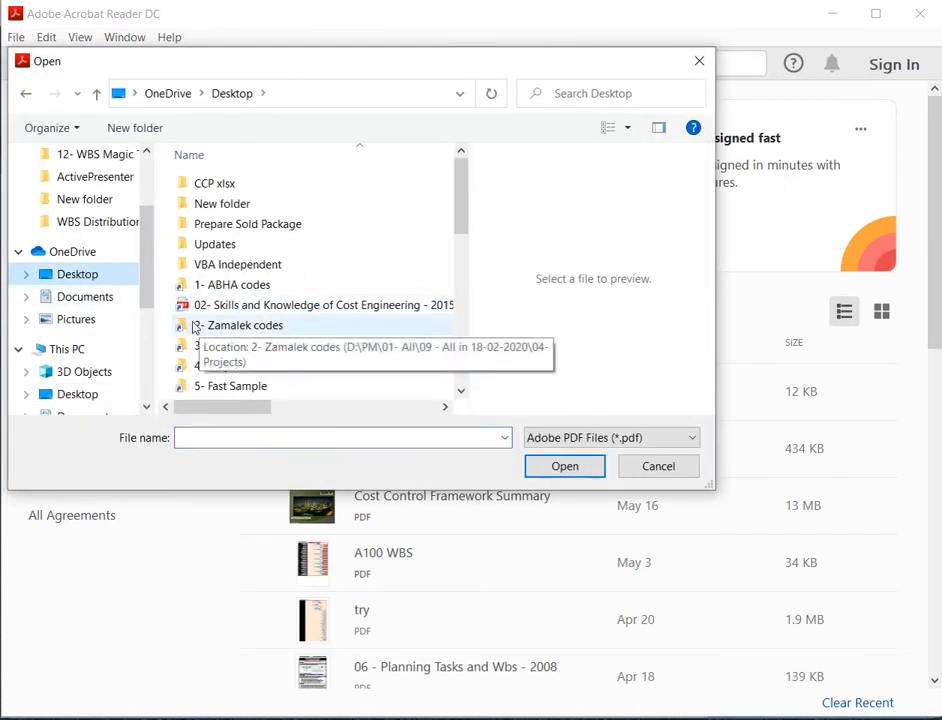
pyautogui.scroll(-2, 231, 272)
pyautogui.scroll(-2, 231, 272)
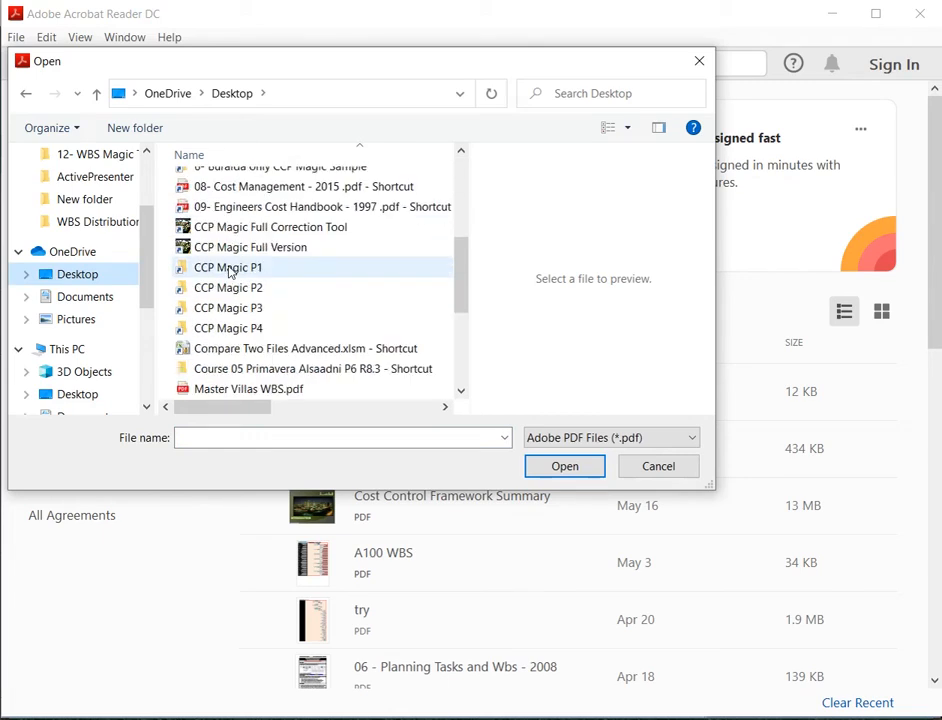
pyautogui.scroll(-3, 229, 272)
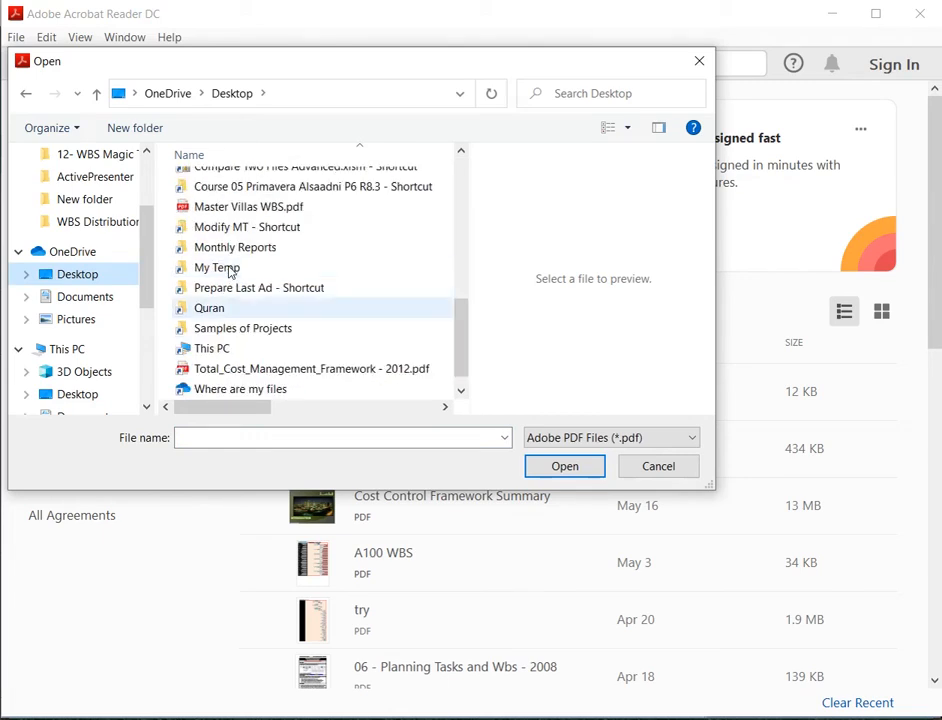
pyautogui.click(220, 208)
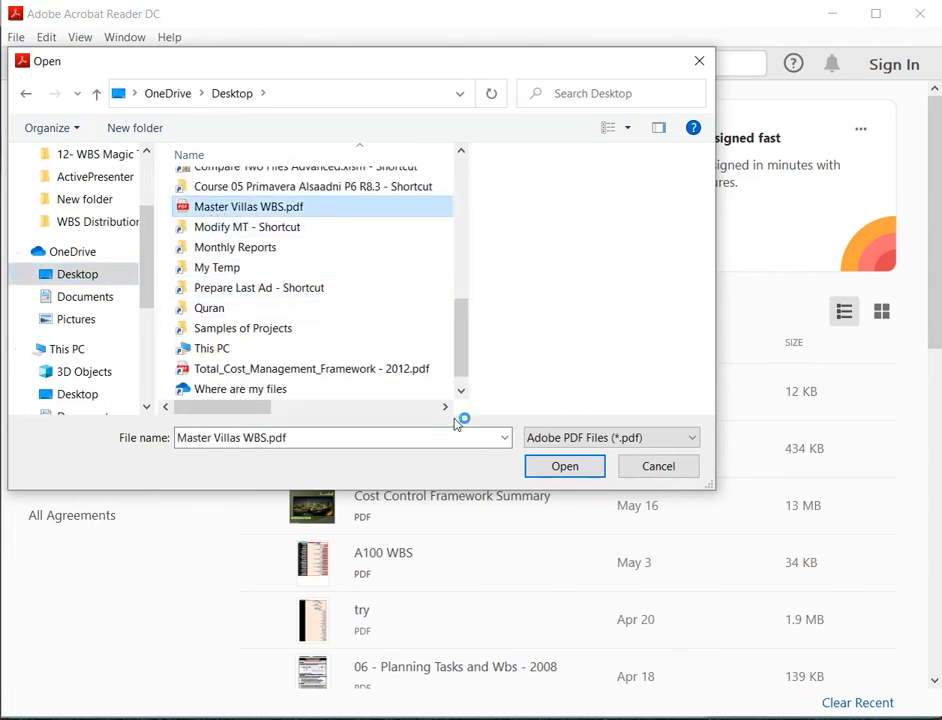
pyautogui.click(563, 465)
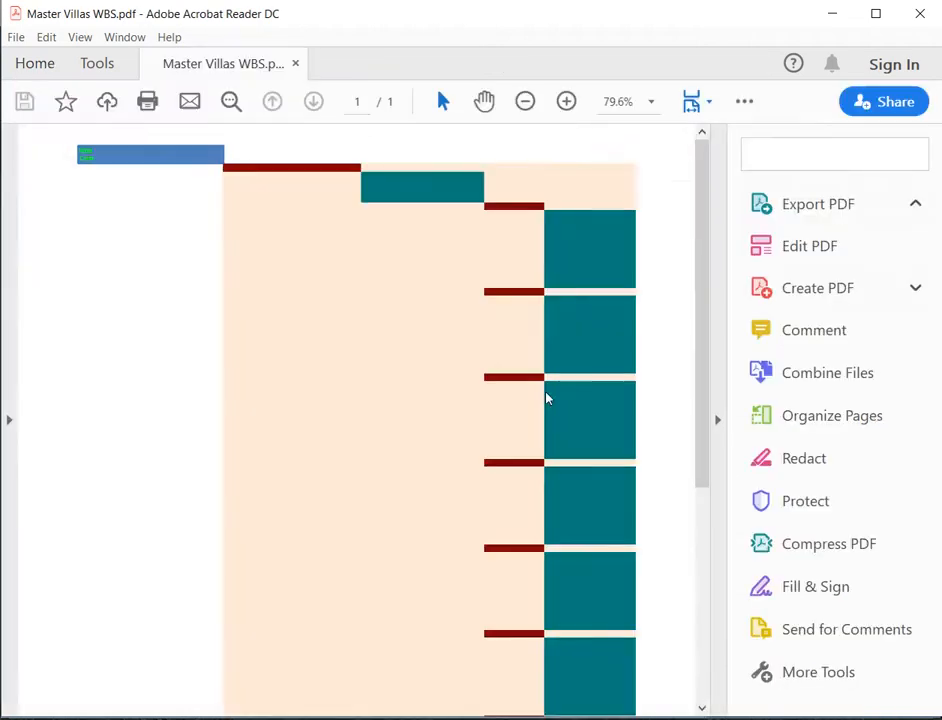
# Collapse the tools pane and examine the WBS codes, names and villa chart in the PDF at 150% zoom
pyautogui.click(716, 421)
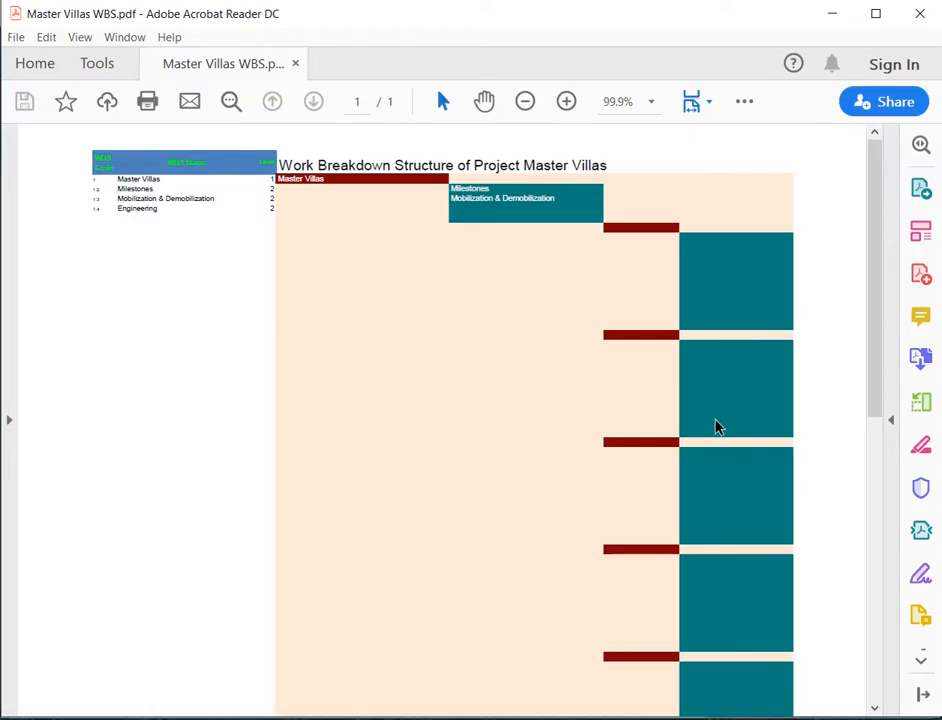
pyautogui.scroll(-3, 591, 395)
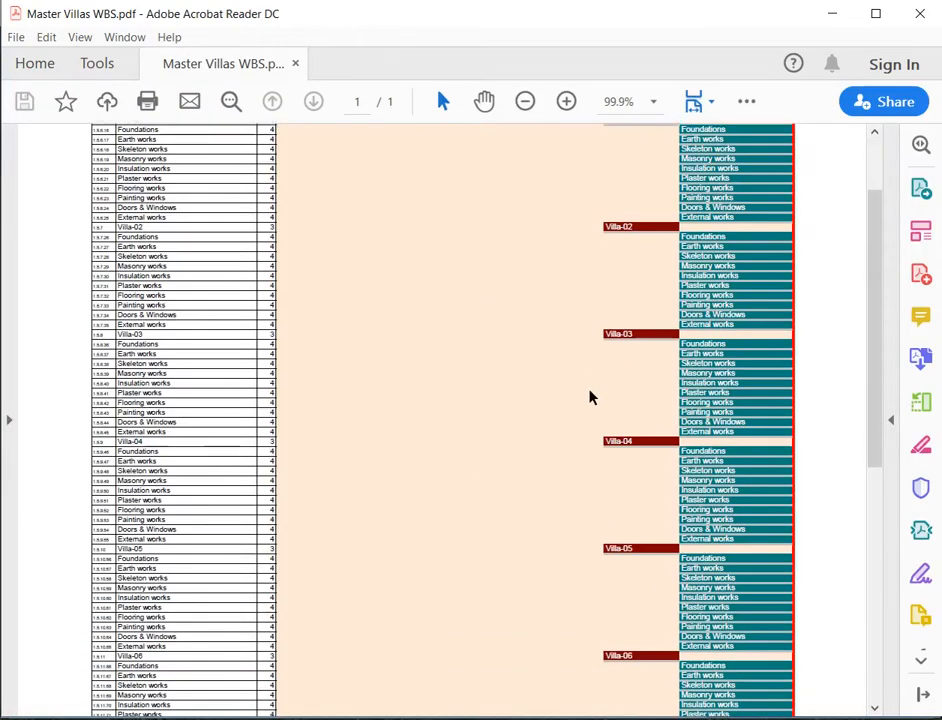
pyautogui.scroll(-3, 591, 397)
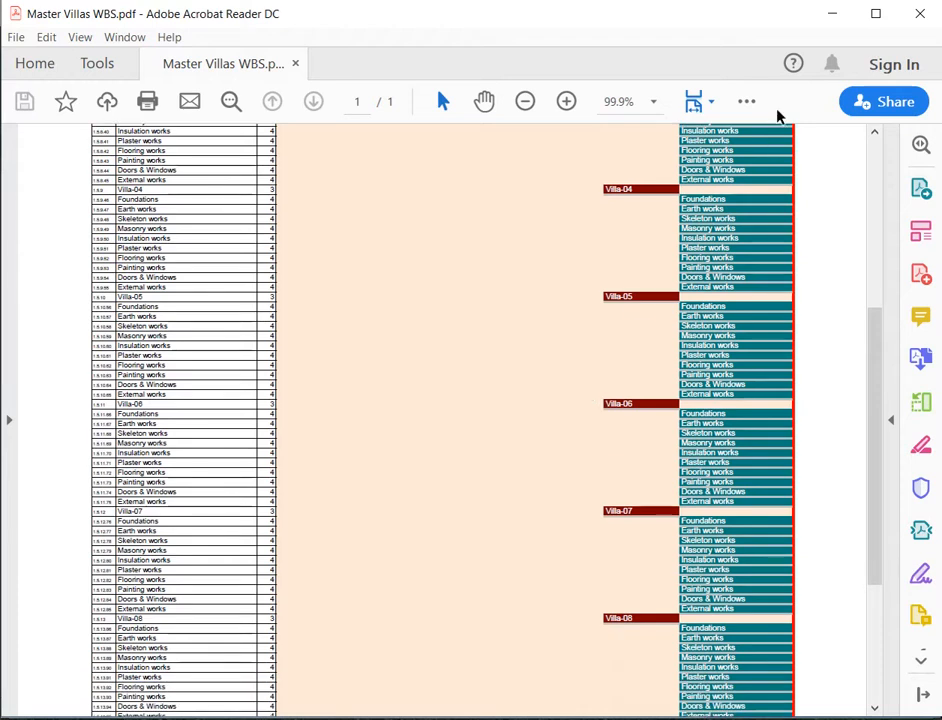
pyautogui.scroll(-1, 608, 234)
pyautogui.click(566, 101)
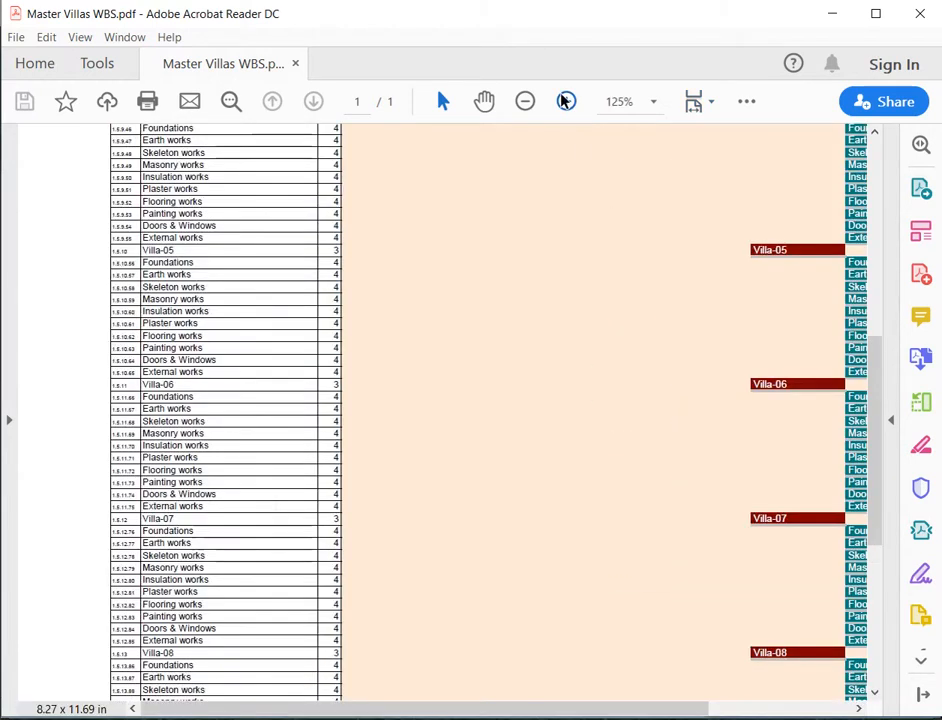
pyautogui.click(566, 101)
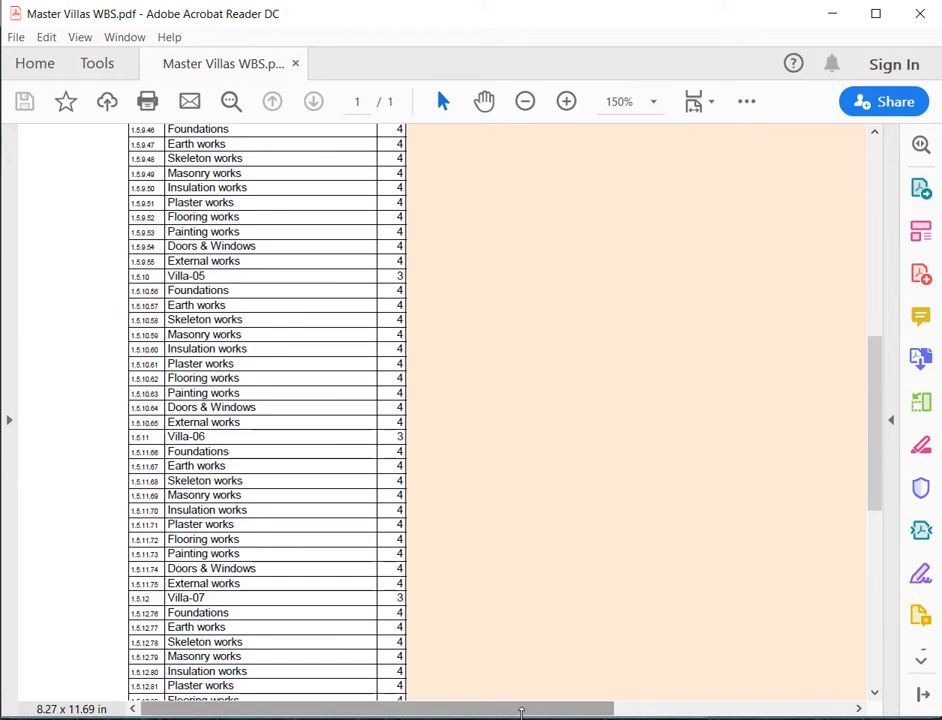
pyautogui.hscroll(2, 459, 667)
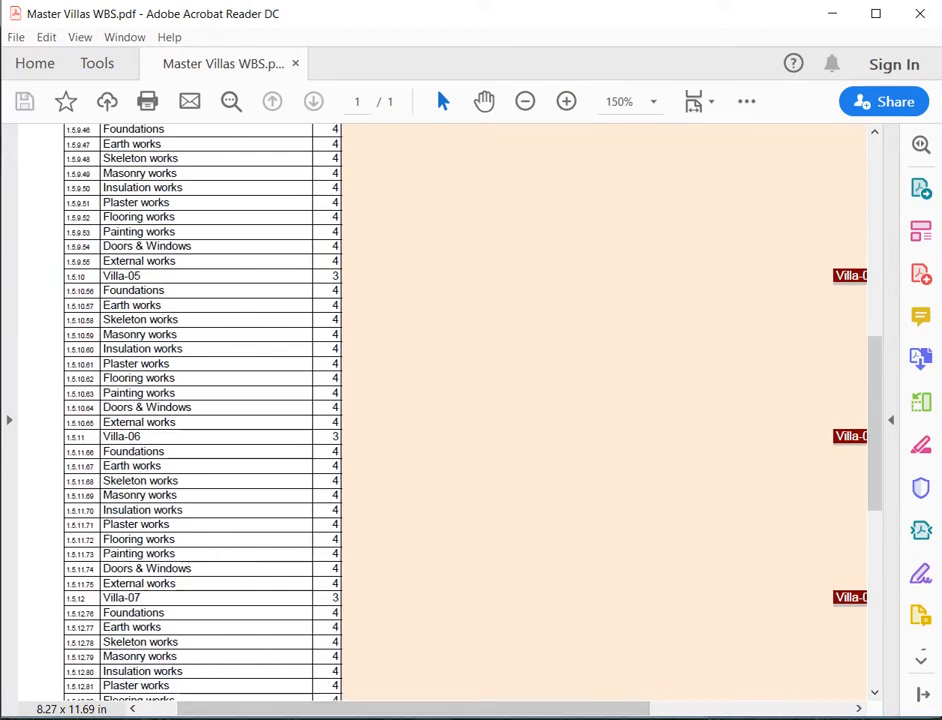
pyautogui.moveTo(507, 709); pyautogui.dragTo(715, 711)
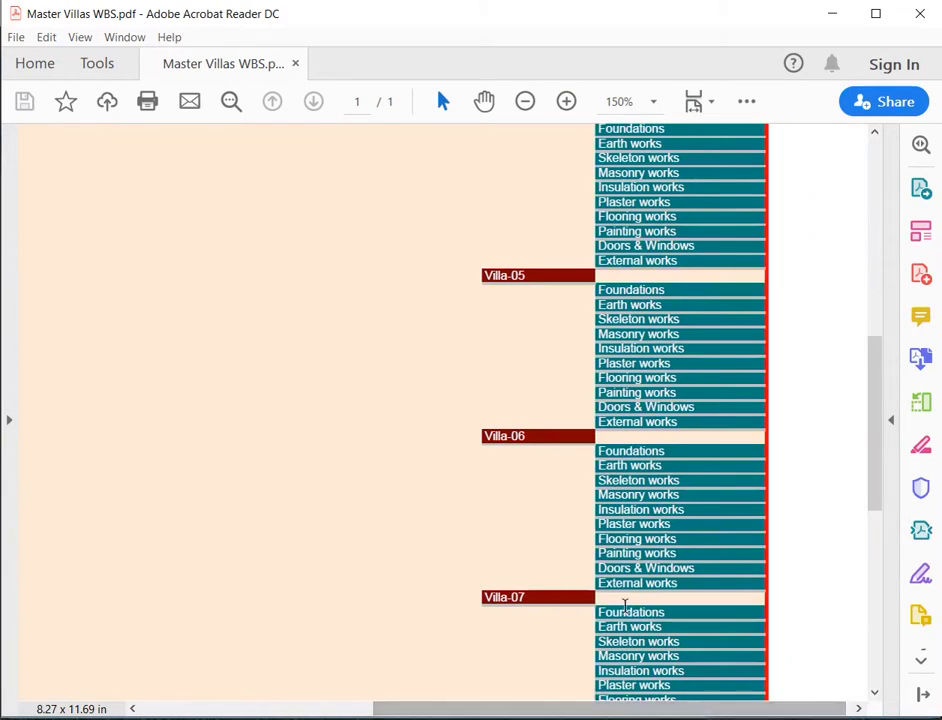
pyautogui.scroll(5, 621, 600)
pyautogui.scroll(6, 622, 600)
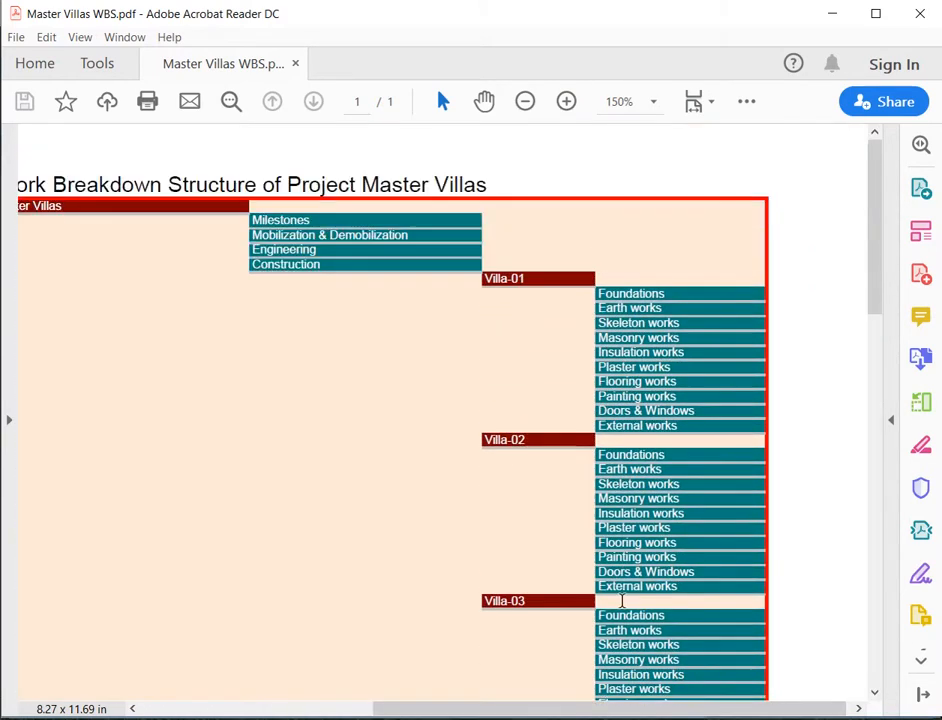
pyautogui.scroll(-2, 465, 587)
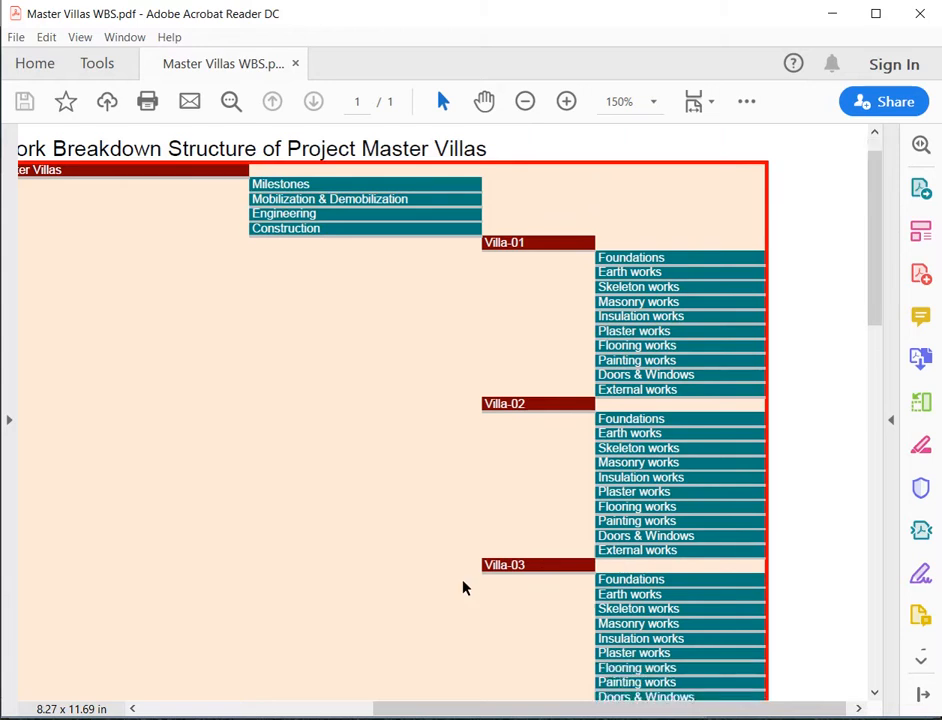
# Switch back to the WBS Magic Tool, export the Master Villas WBS to a P6 XER file and acknowledge the save message
pyautogui.scroll(-1, 463, 587)
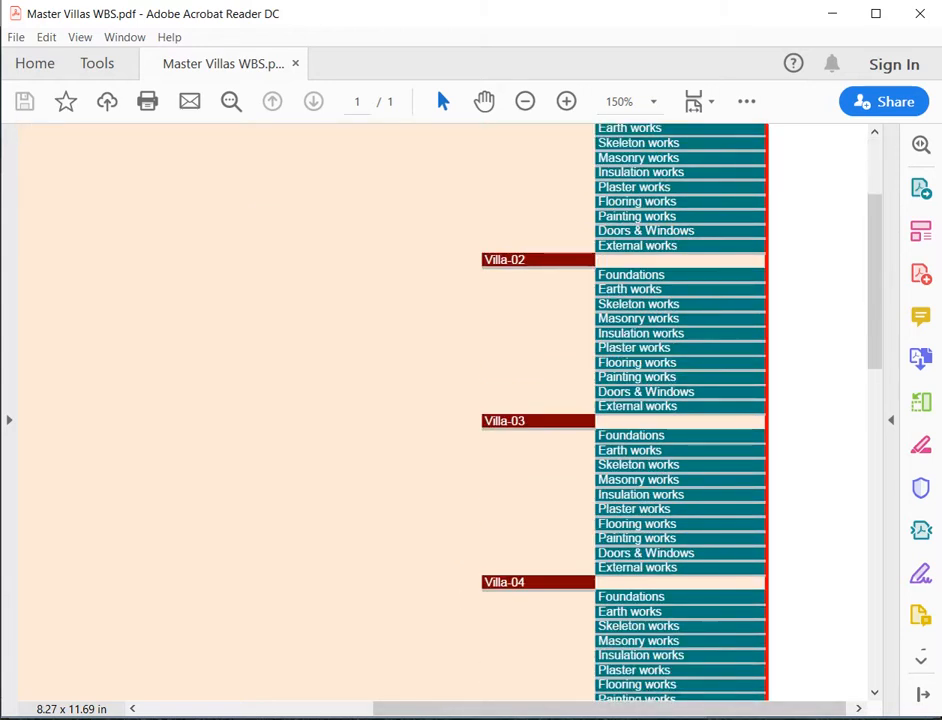
pyautogui.hotkey('alt', 'Tab')
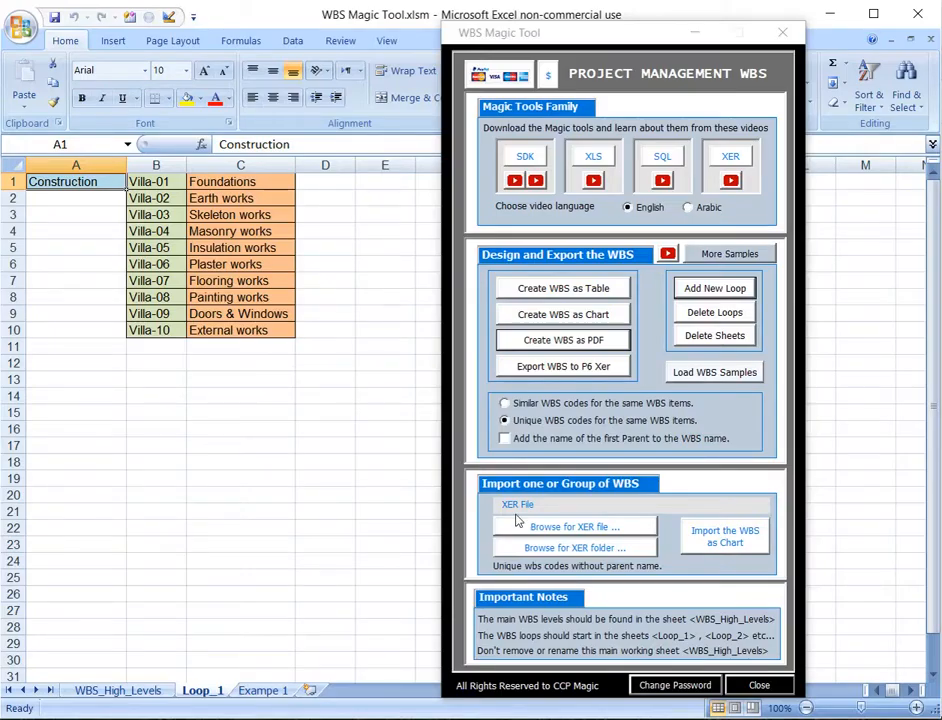
pyautogui.click(550, 367)
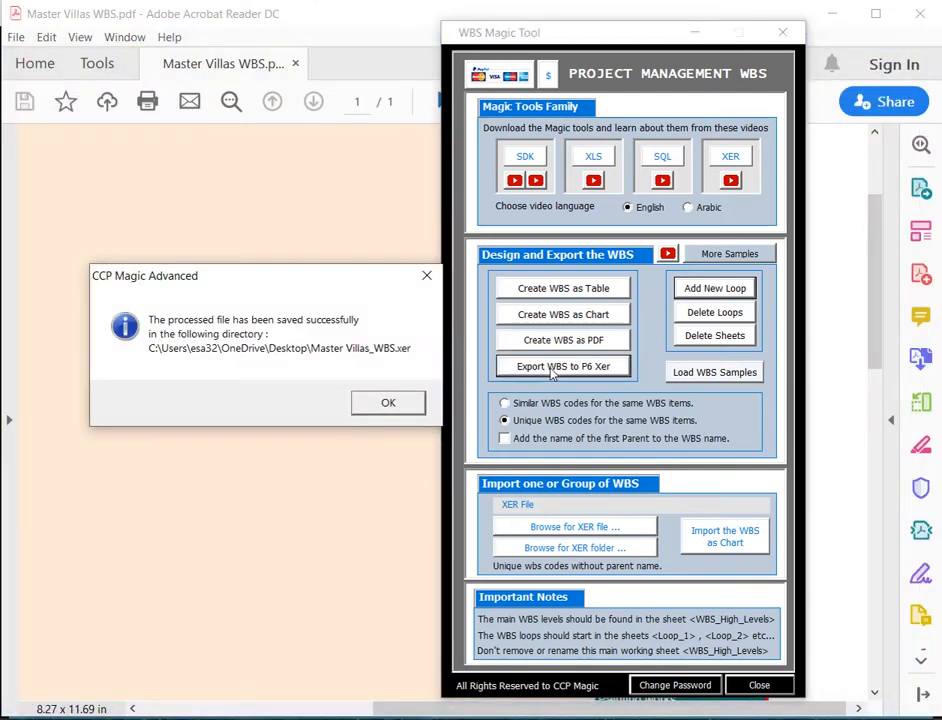
pyautogui.click(389, 403)
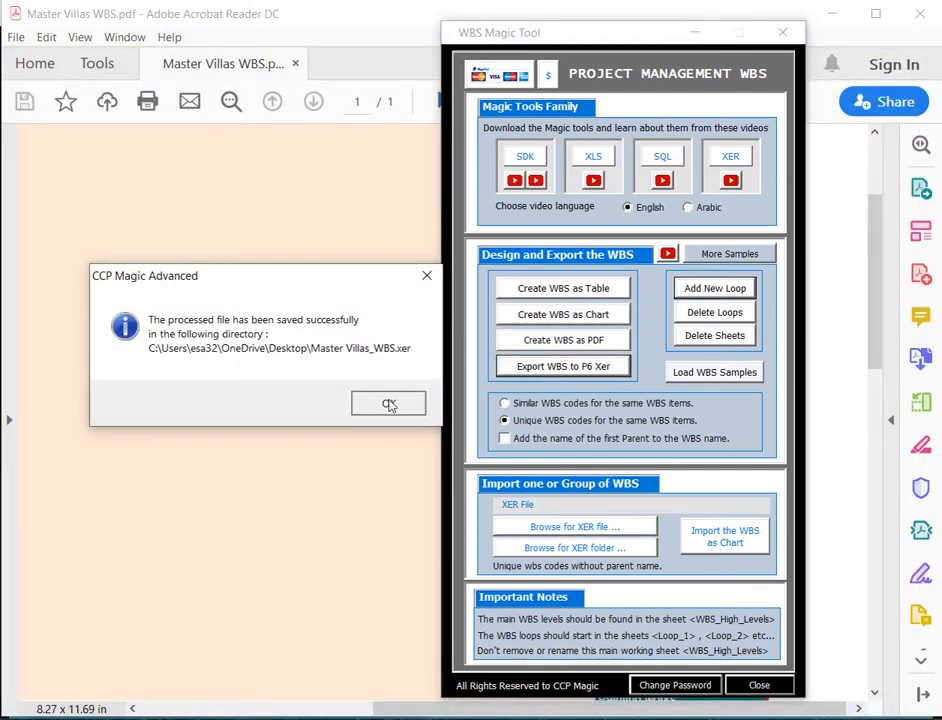
pyautogui.click(389, 403)
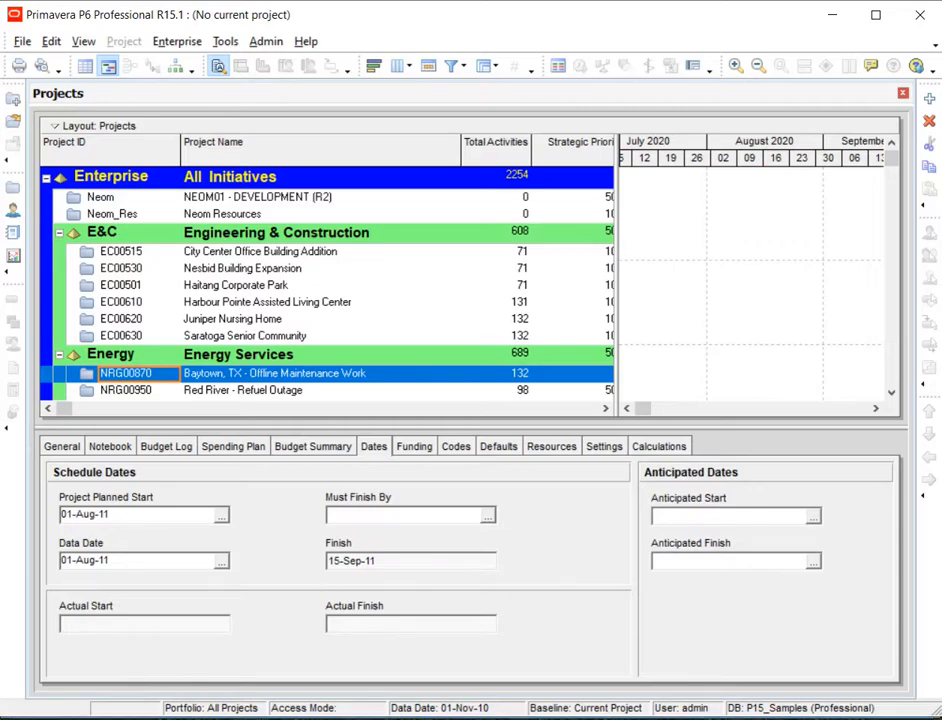
# Switch to Primavera P6 Professional and start an import with the Primavera PM (XER) format and the Project data type
pyautogui.click(22, 41)
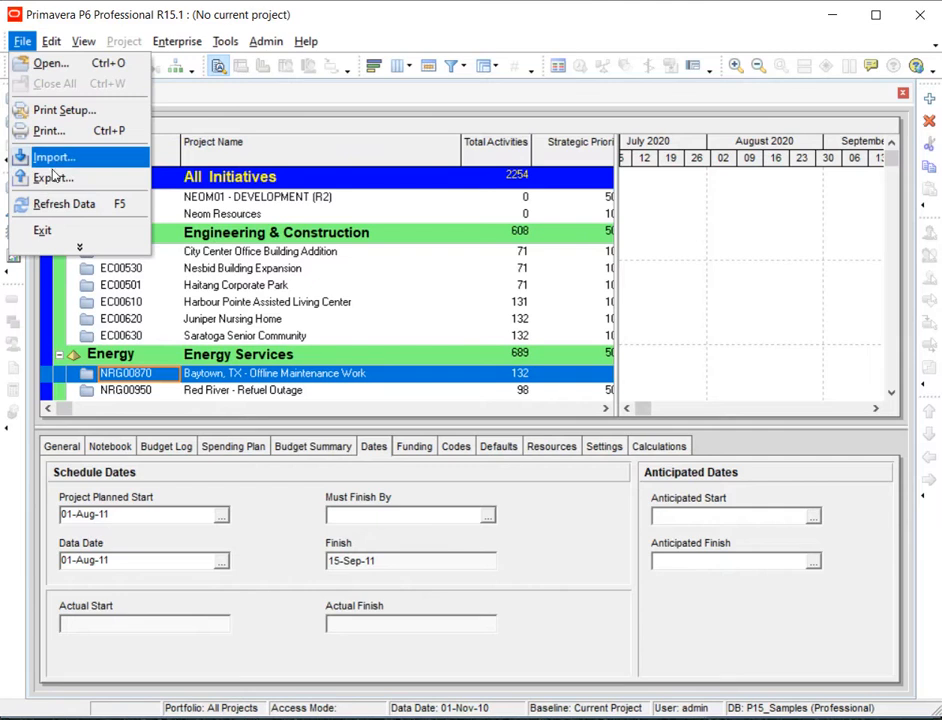
pyautogui.click(53, 160)
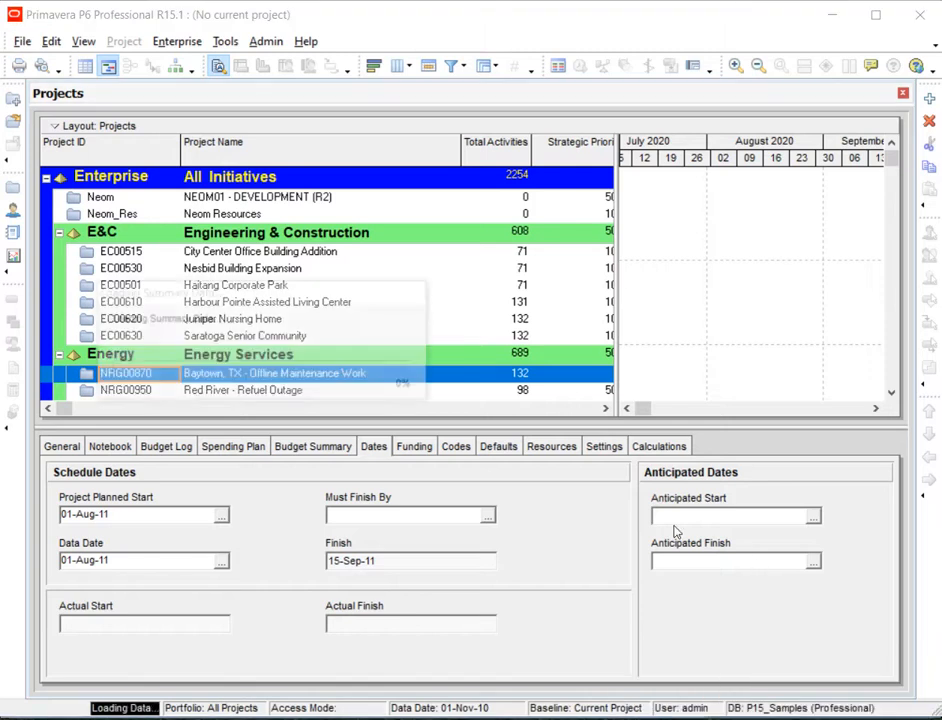
pyautogui.press('super+a')
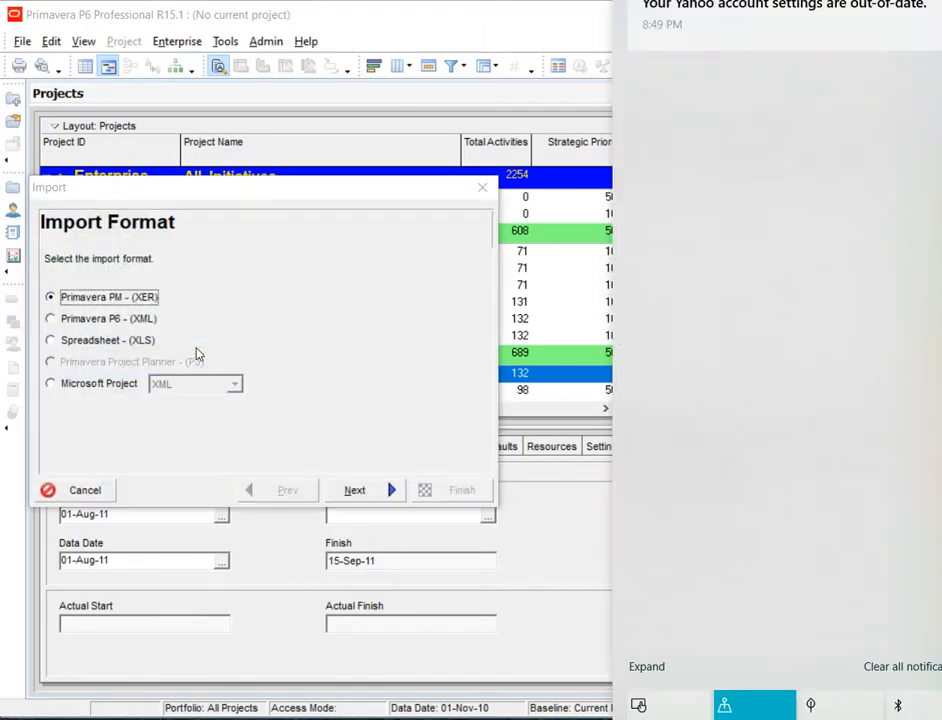
pyautogui.click(550, 38)
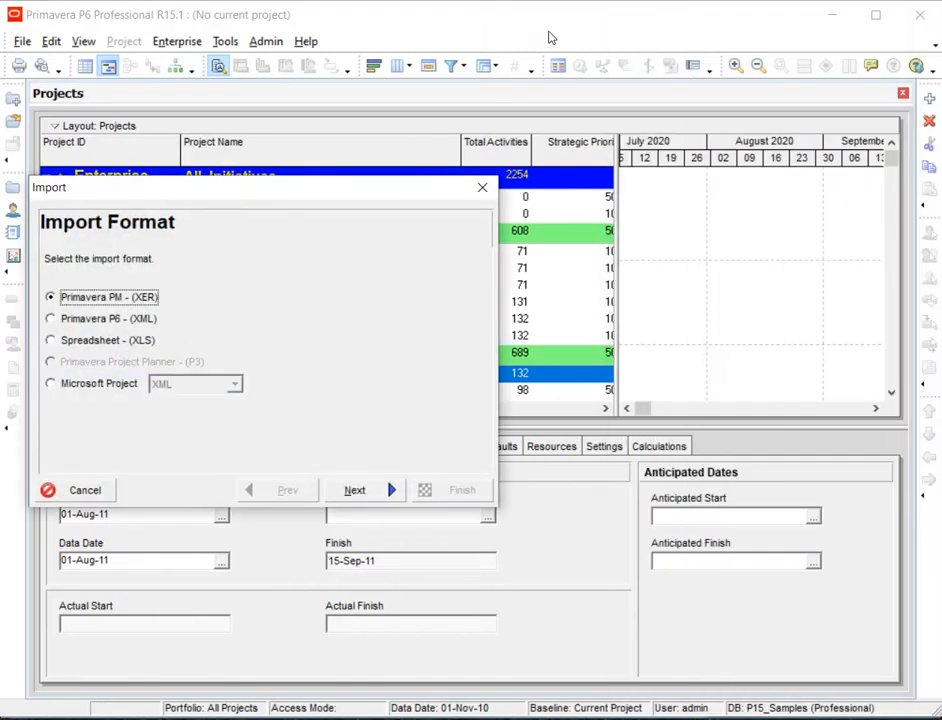
pyautogui.click(353, 491)
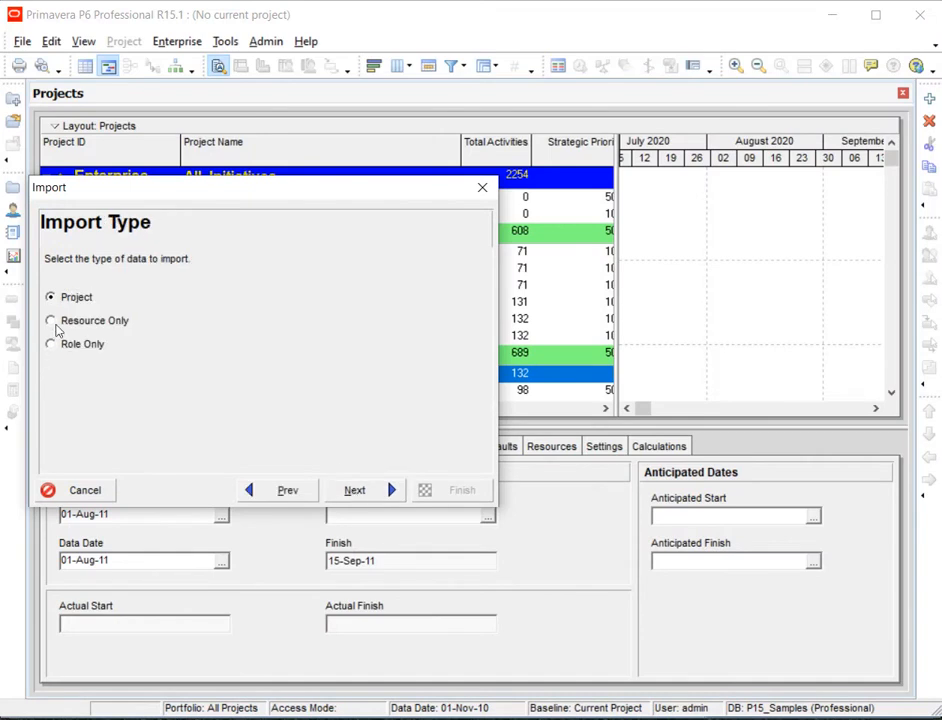
pyautogui.click(353, 490)
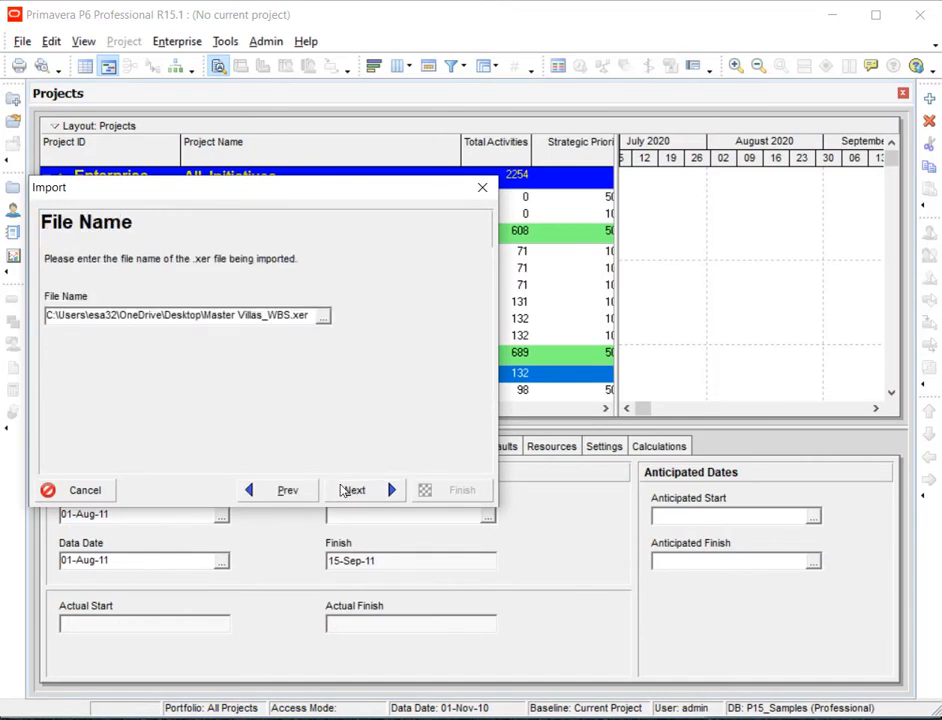
# Choose Master Villas_WBS.xer from the Desktop as the import file, run the import with the Default Configuration and close the wizard
pyautogui.click(323, 318)
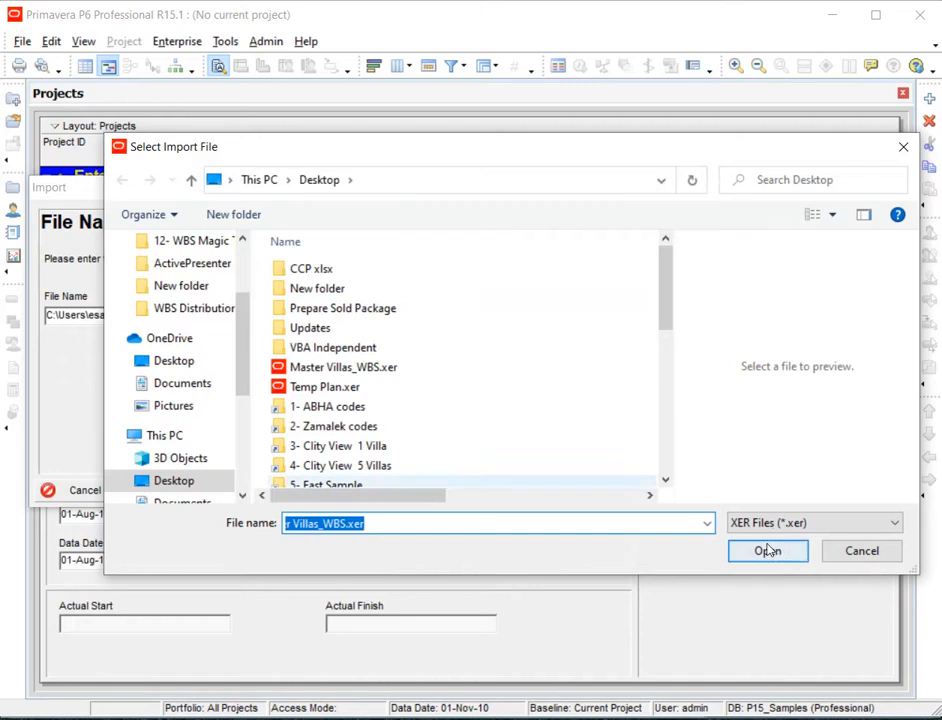
pyautogui.click(328, 372)
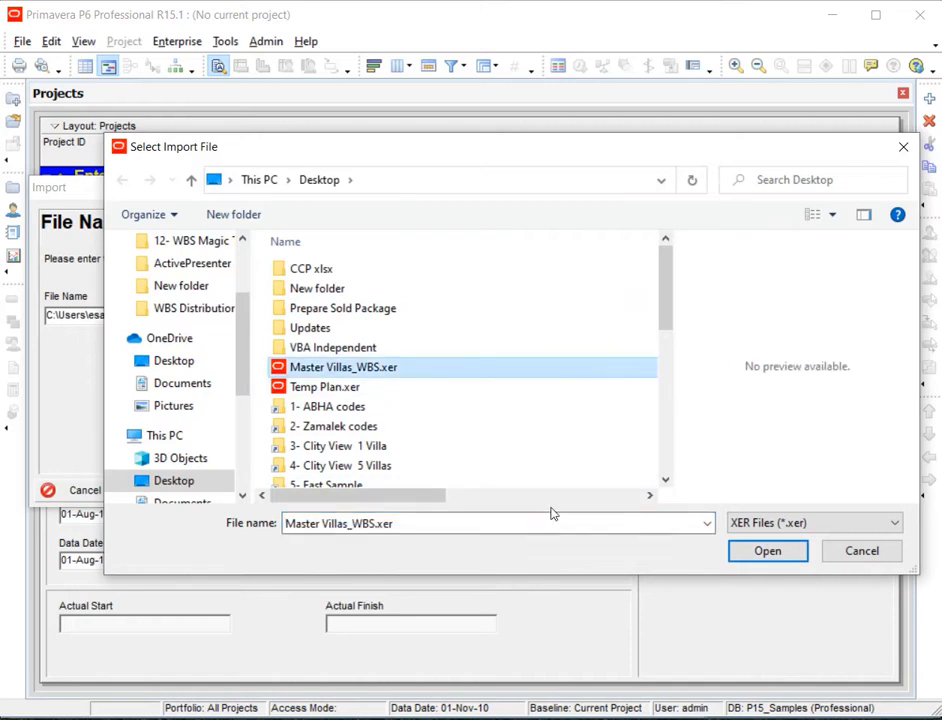
pyautogui.click(768, 556)
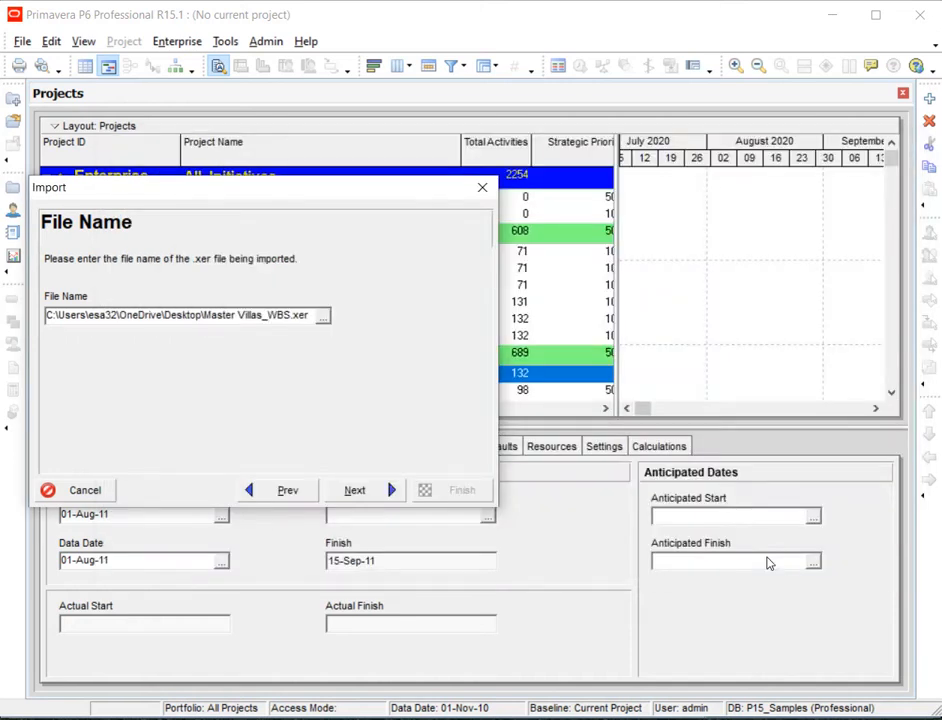
pyautogui.click(352, 489)
pyautogui.click(350, 490)
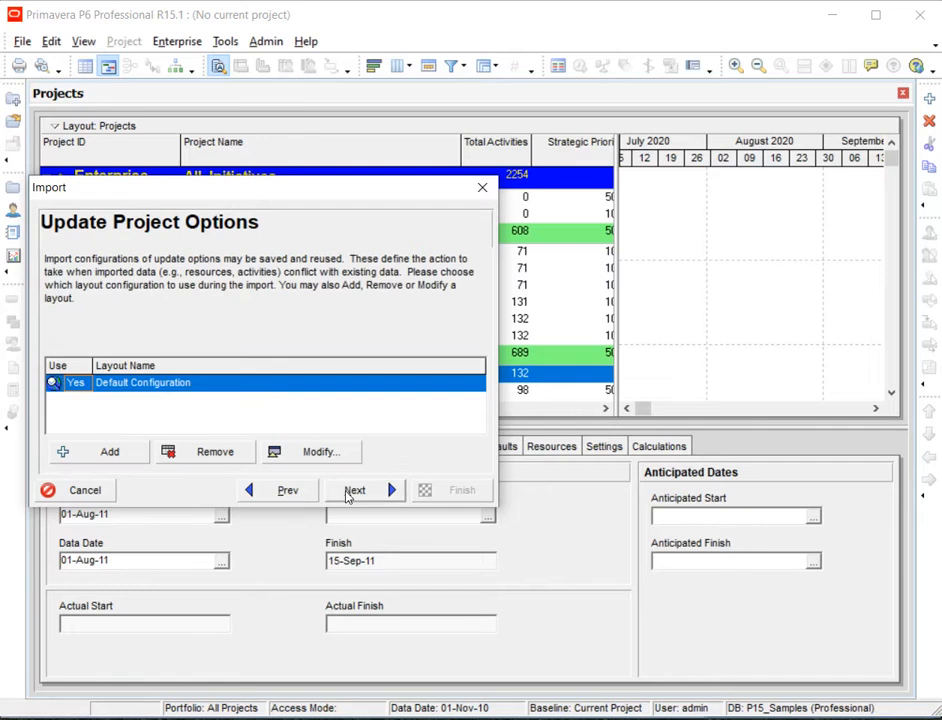
pyautogui.click(355, 491)
pyautogui.click(355, 491)
pyautogui.press('Return')
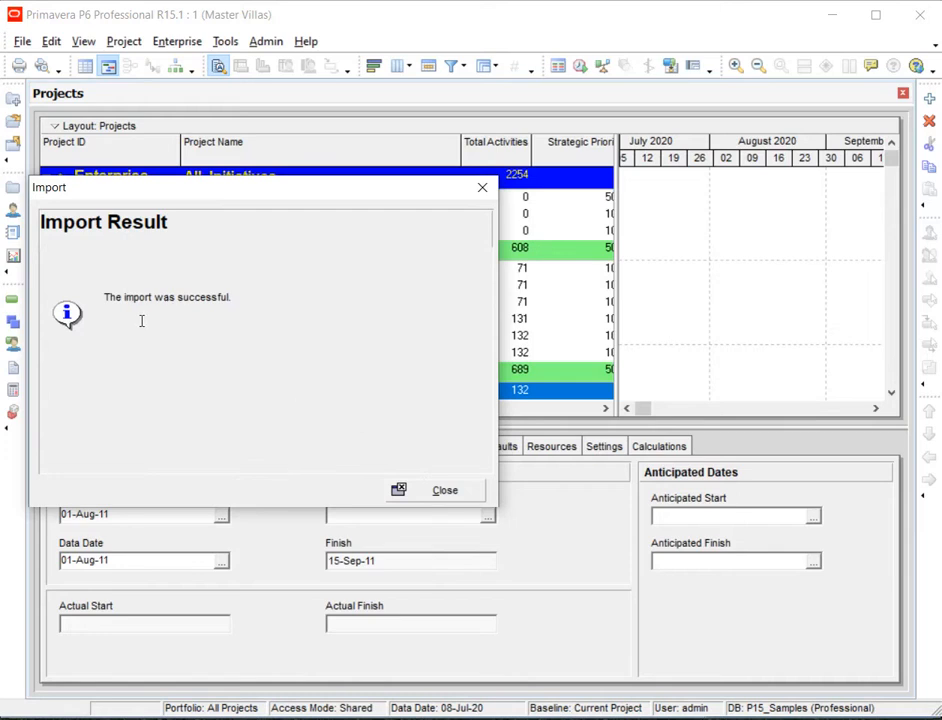
pyautogui.click(449, 494)
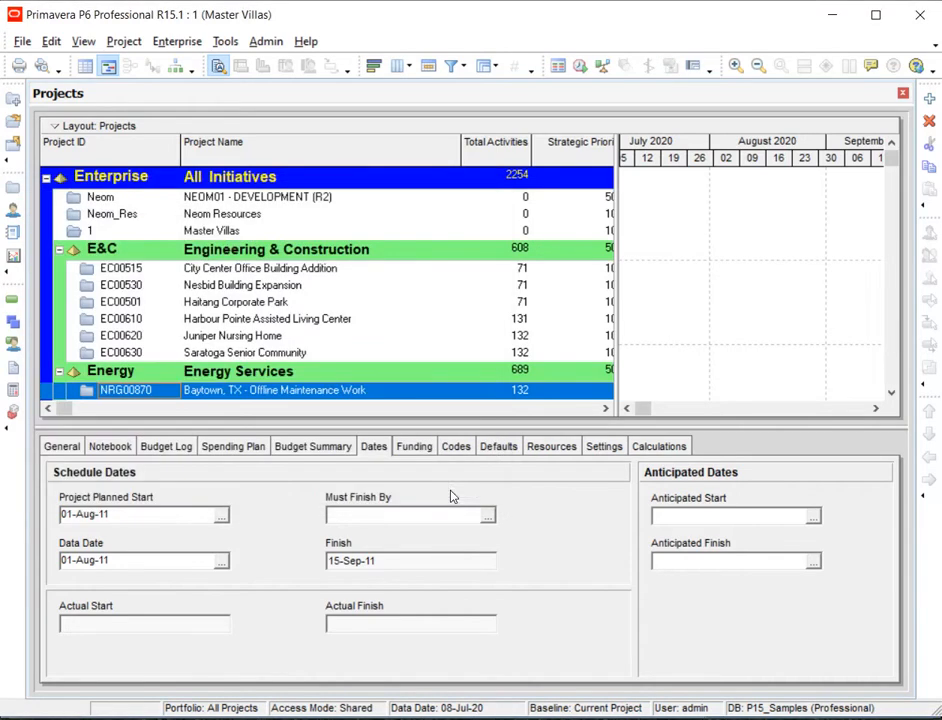
# Open the WBS of the imported Master Villas project and examine the codes and works under Villa-01, Villa-02 and Villa-03
pyautogui.click(114, 232)
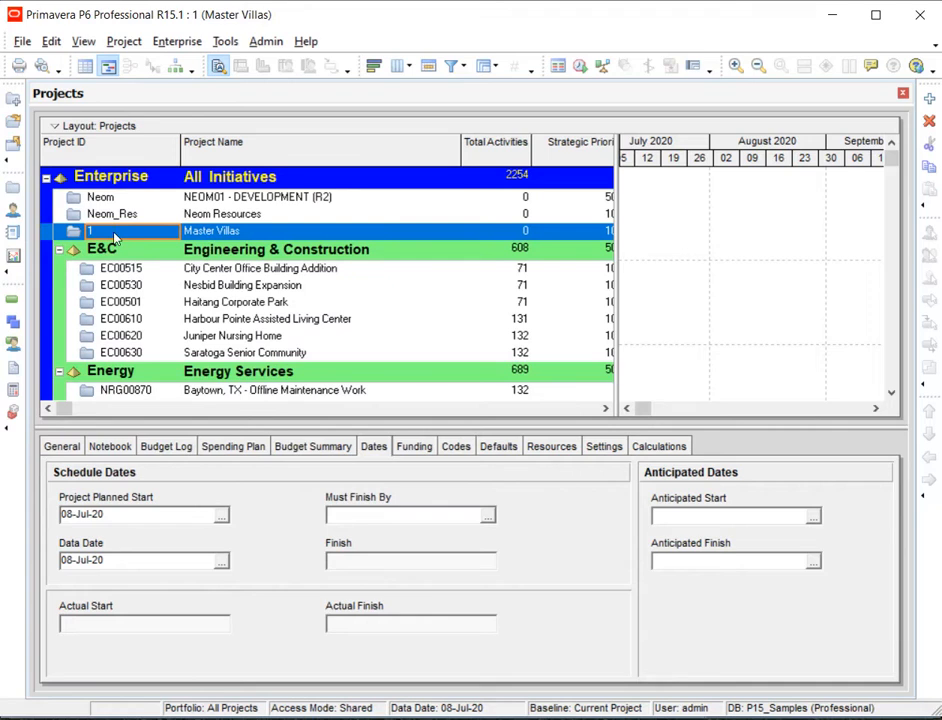
pyautogui.click(13, 321)
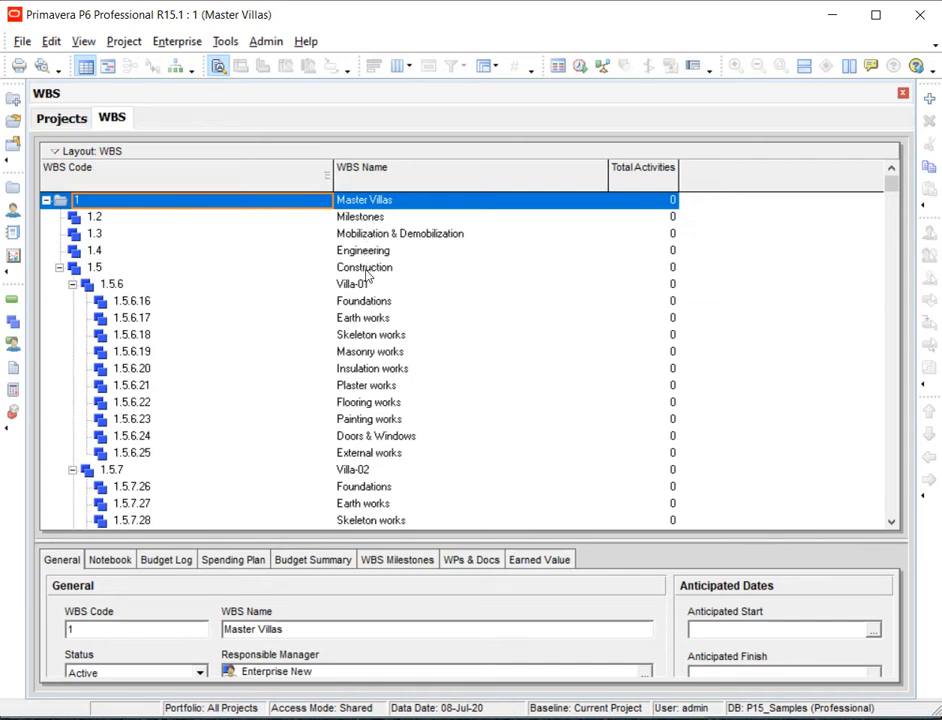
pyautogui.click(350, 287)
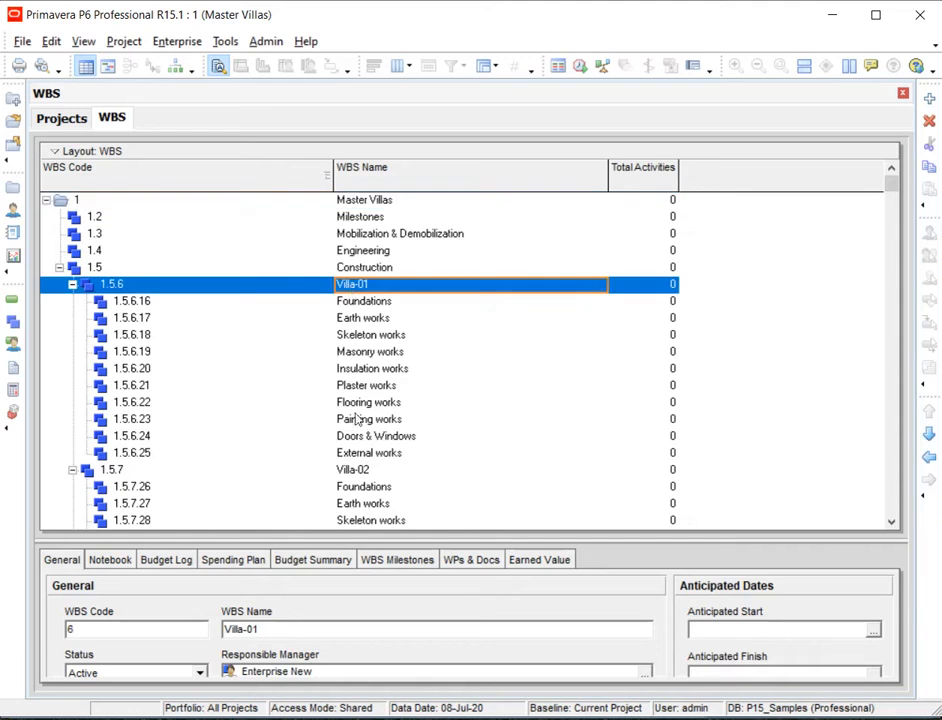
pyautogui.click(357, 471)
pyautogui.scroll(-1, 352, 410)
pyautogui.scroll(-5, 352, 410)
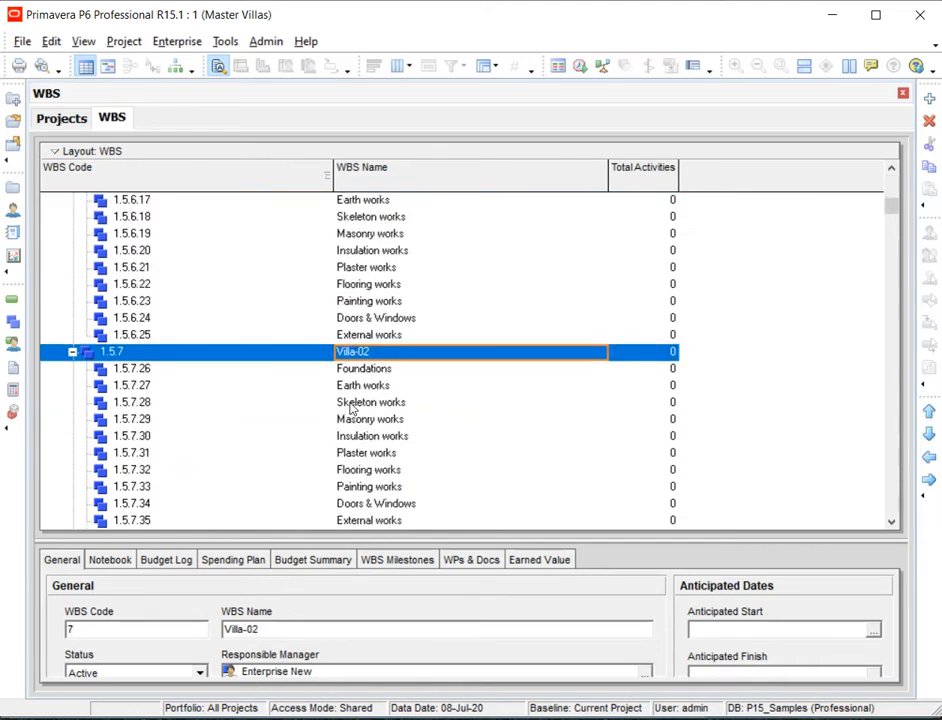
pyautogui.click(358, 356)
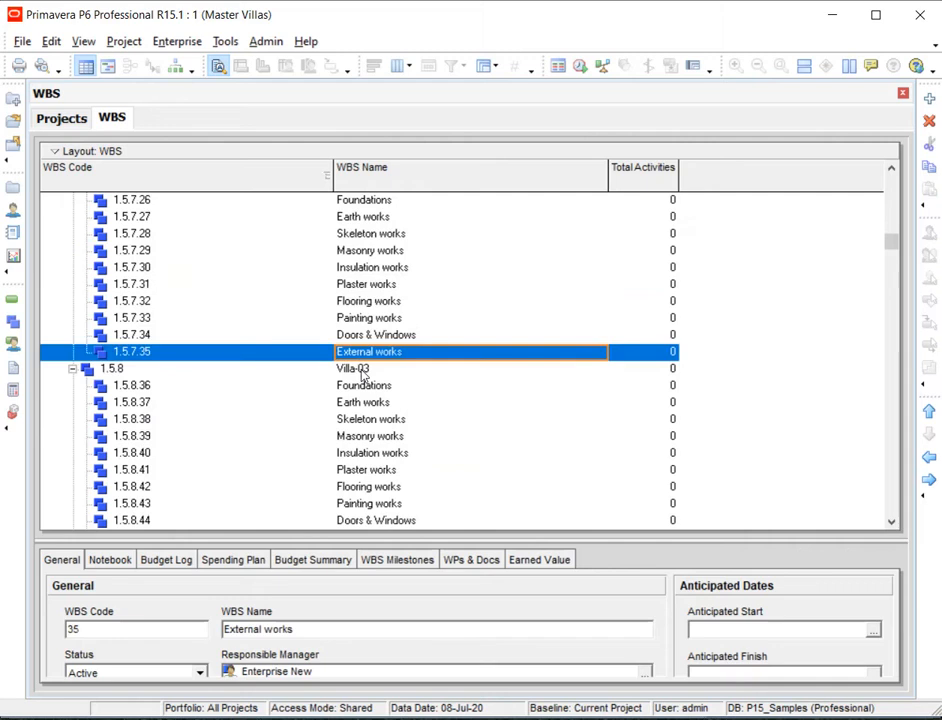
pyautogui.click(360, 370)
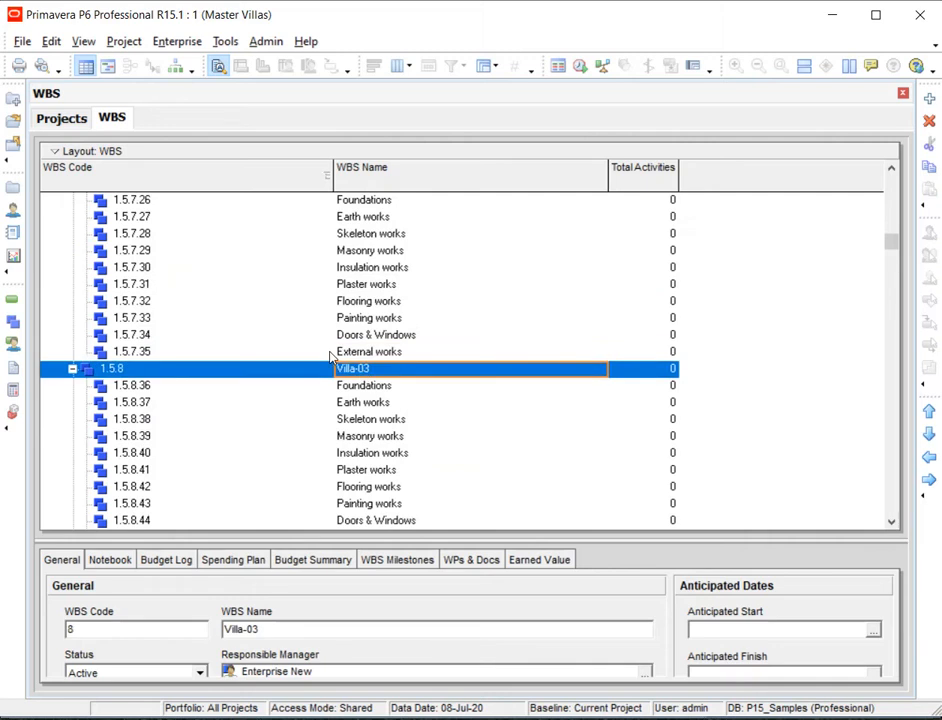
# Switch to the WBS Magic Tool in Excel, create the WBS as a chart with unique codes, and minimize the tool form
pyautogui.click(378, 718)
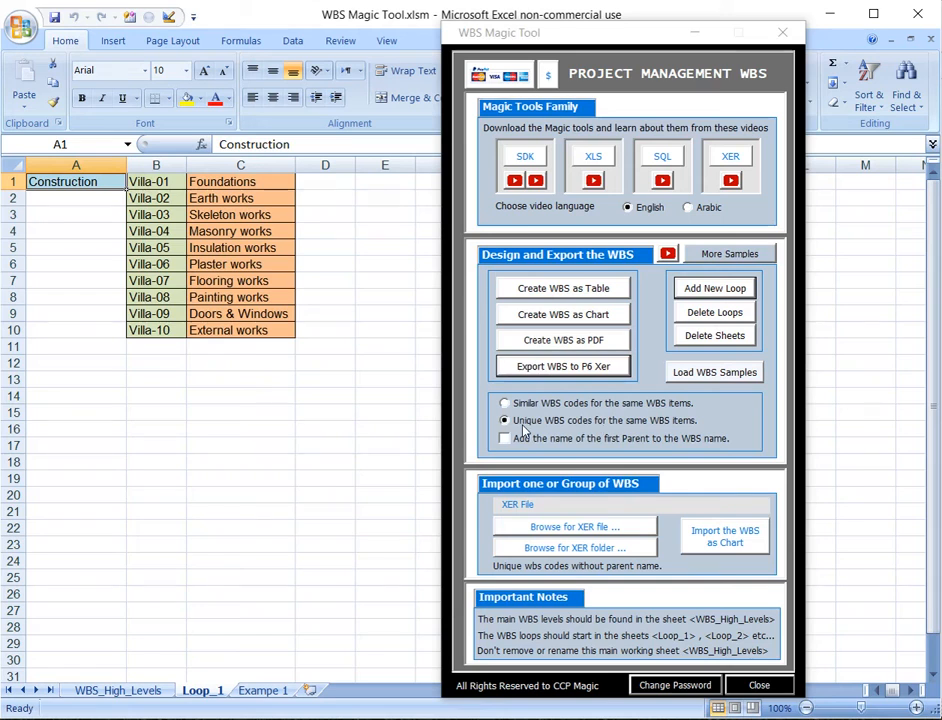
pyautogui.click(566, 315)
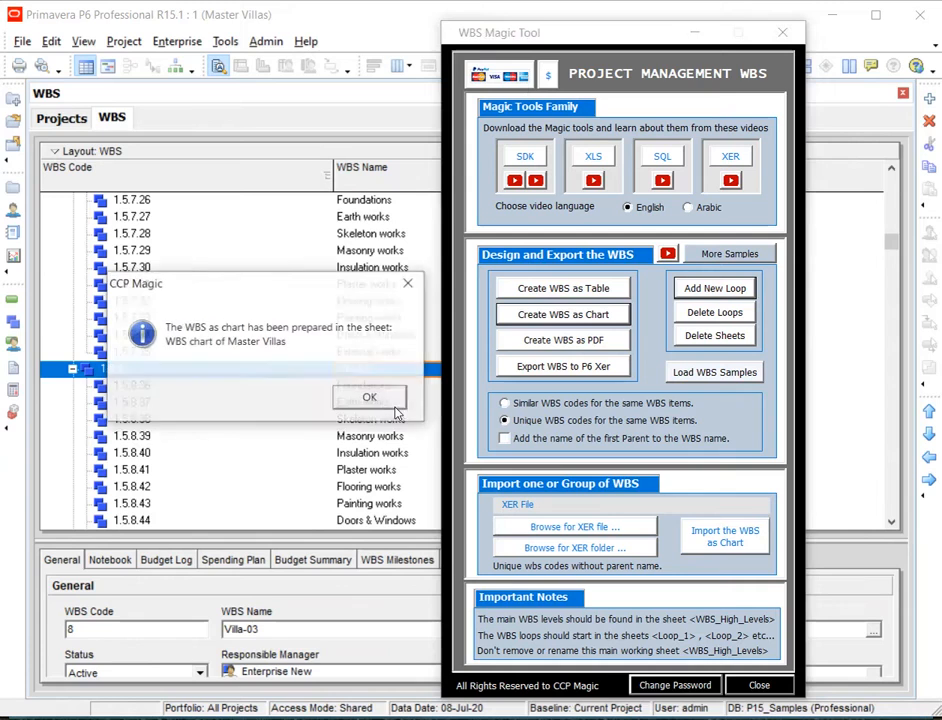
pyautogui.click(380, 400)
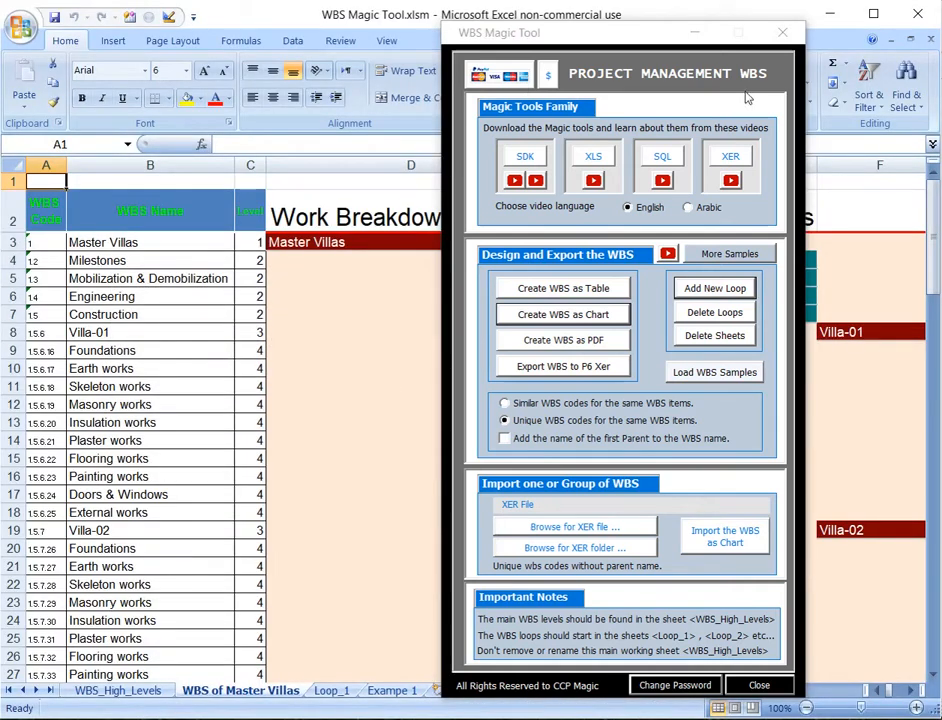
pyautogui.click(692, 32)
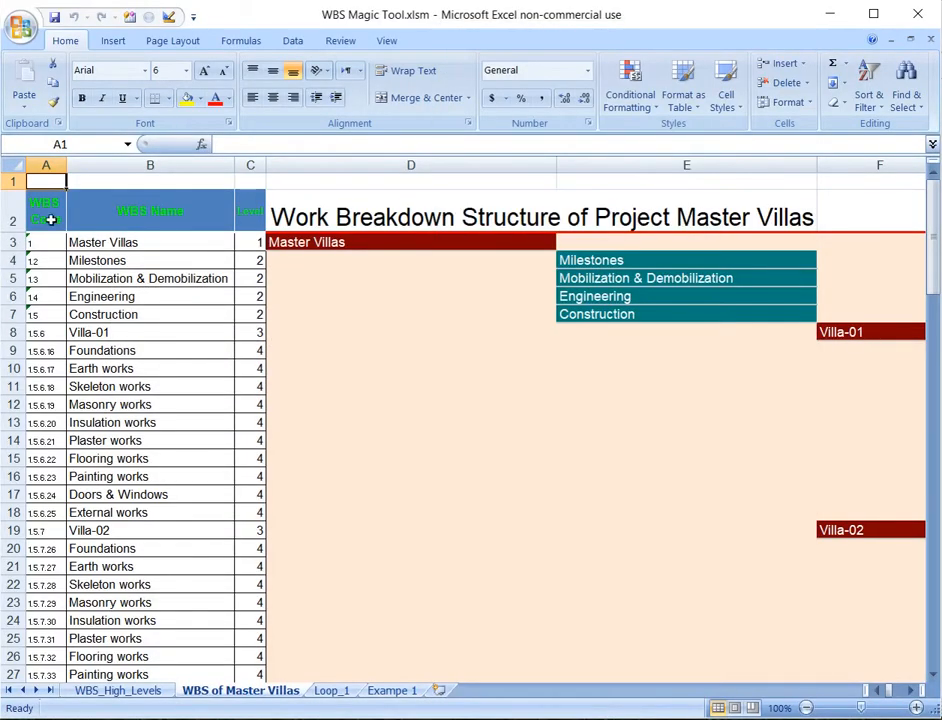
# Widen the WBS Code column of the Master Villas chart sheet and examine the codes down the villa items
pyautogui.moveTo(66, 165); pyautogui.dragTo(83, 166)
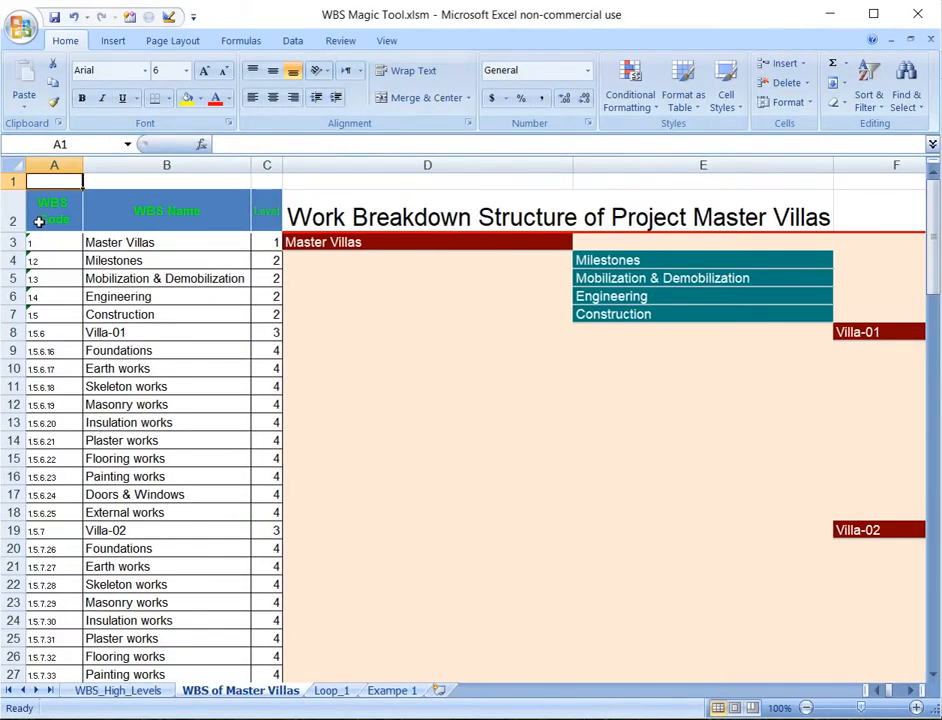
pyautogui.scroll(-2, 45, 500)
pyautogui.scroll(-7, 47, 533)
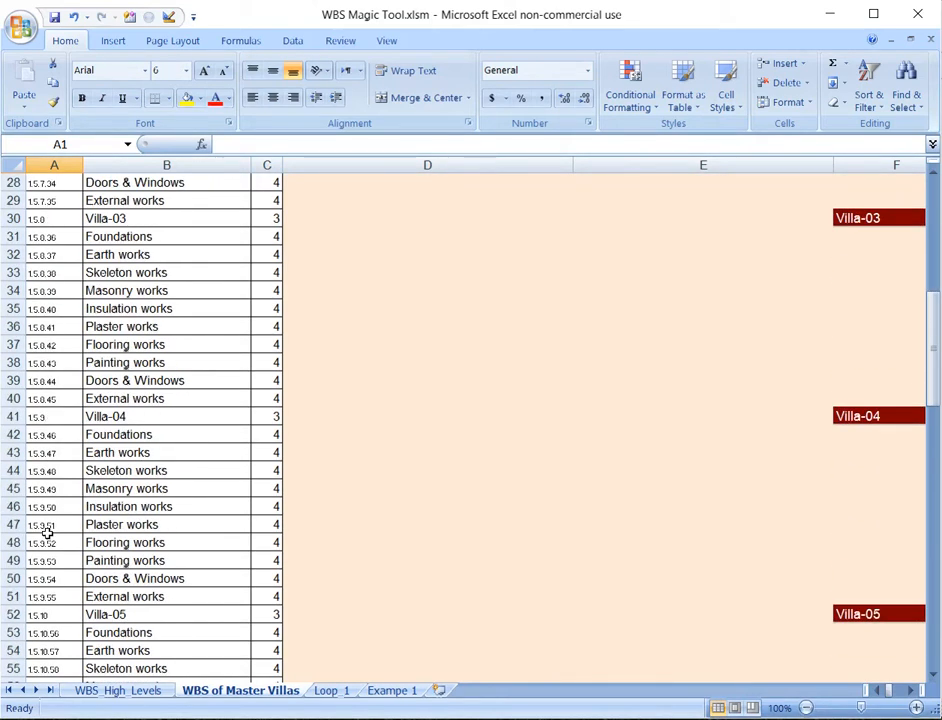
pyautogui.scroll(9, 47, 533)
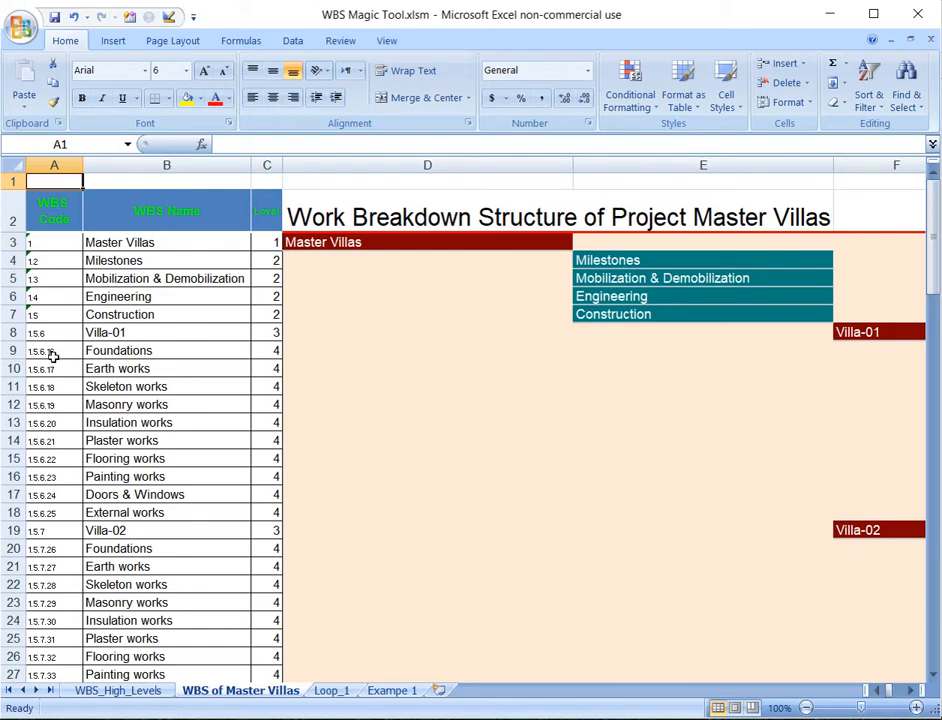
# Reopen the WBS Magic Tool form, create the WBS as a table, and widen column A of the generated sheet
pyautogui.click(503, 423)
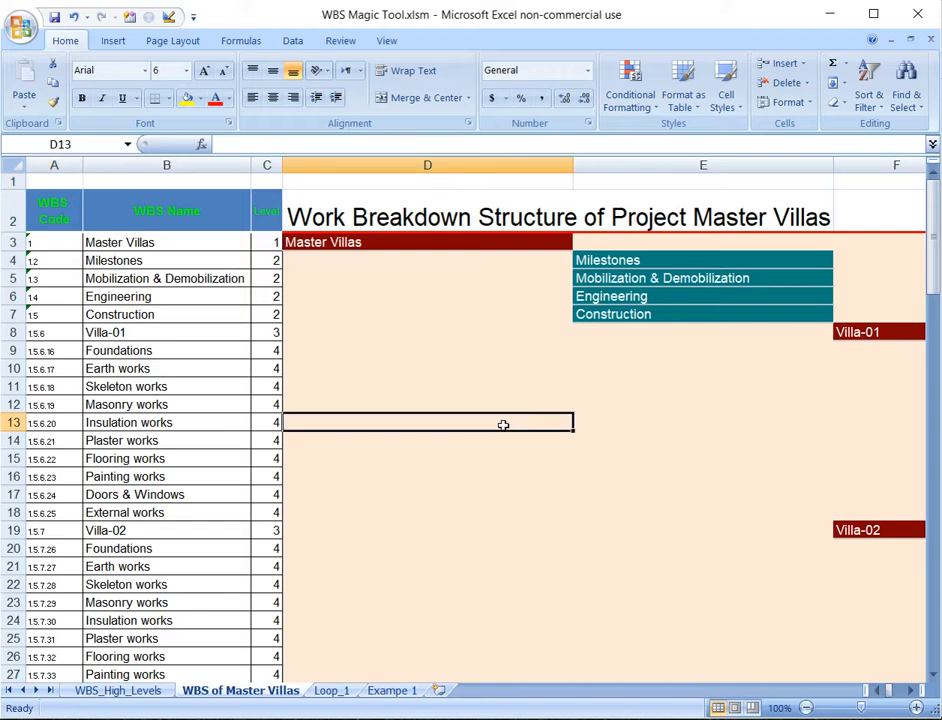
pyautogui.rightClick(527, 421)
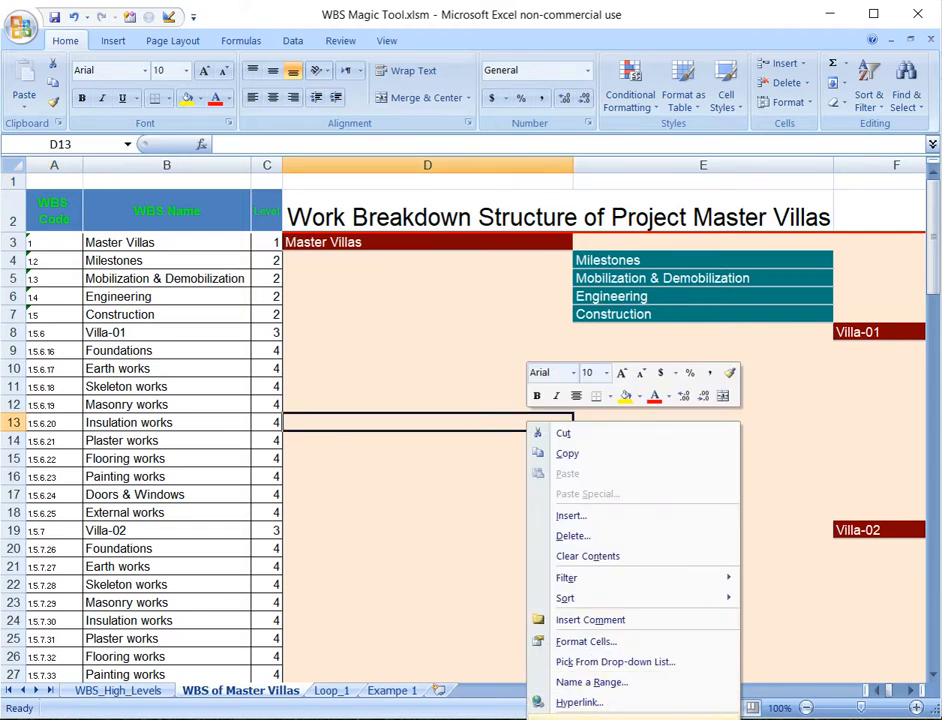
pyautogui.click(600, 717)
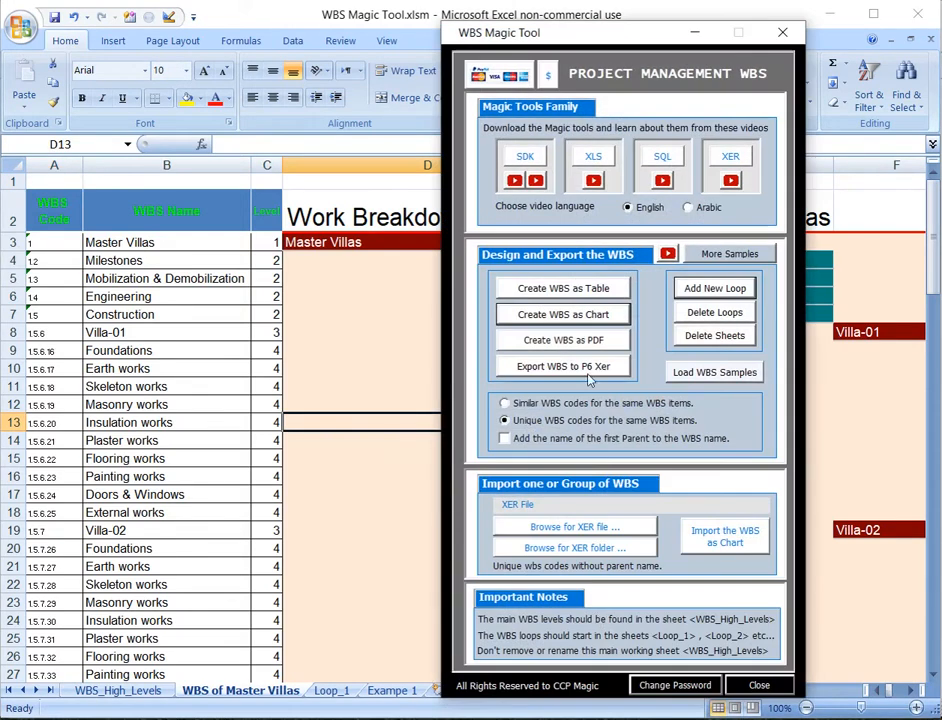
pyautogui.click(575, 298)
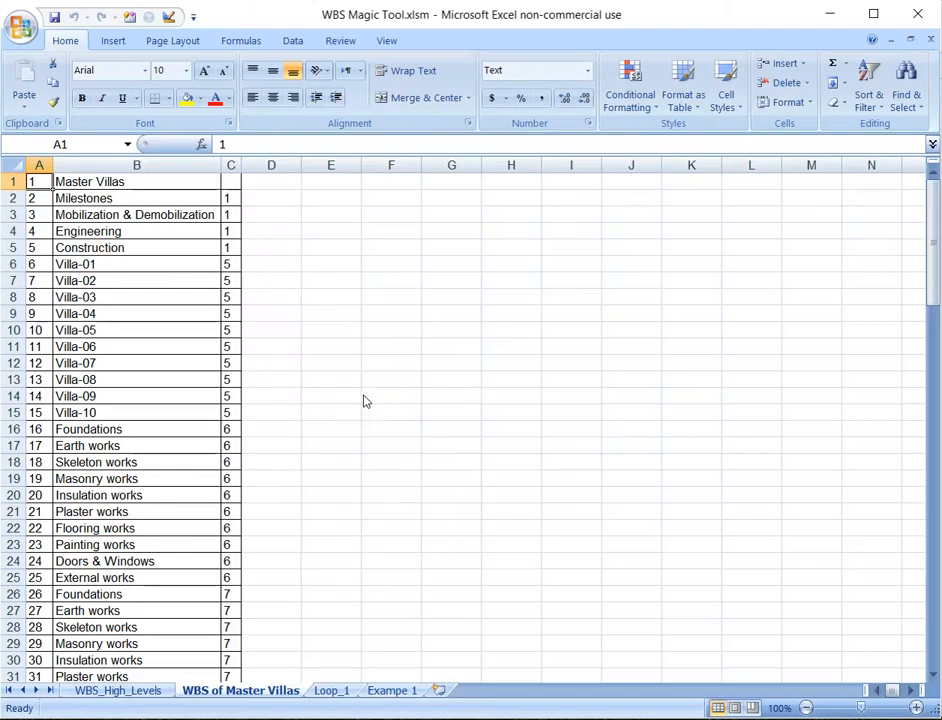
pyautogui.moveTo(48, 165); pyautogui.dragTo(128, 165)
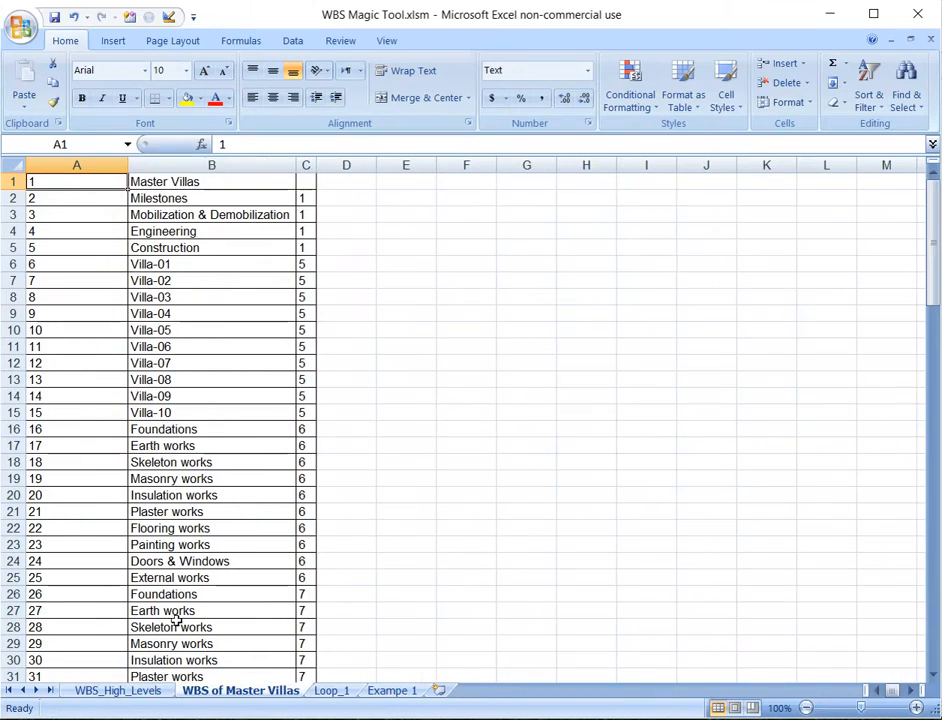
# Examine the unique WBS codes down the villa works of the Master Villas table
pyautogui.scroll(-10, 60, 375)
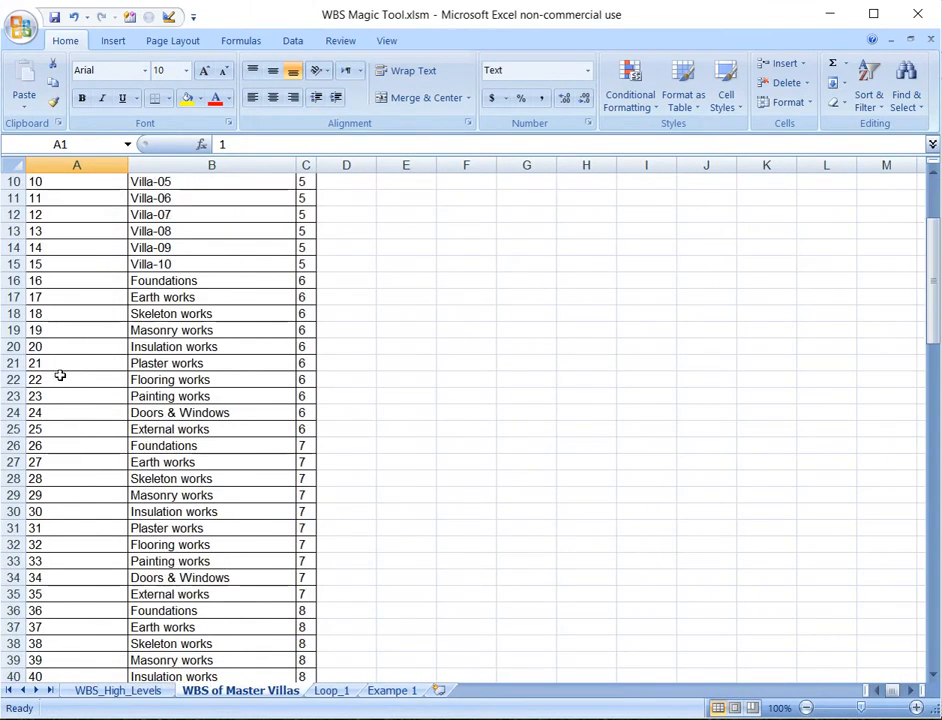
pyautogui.scroll(-12, 60, 375)
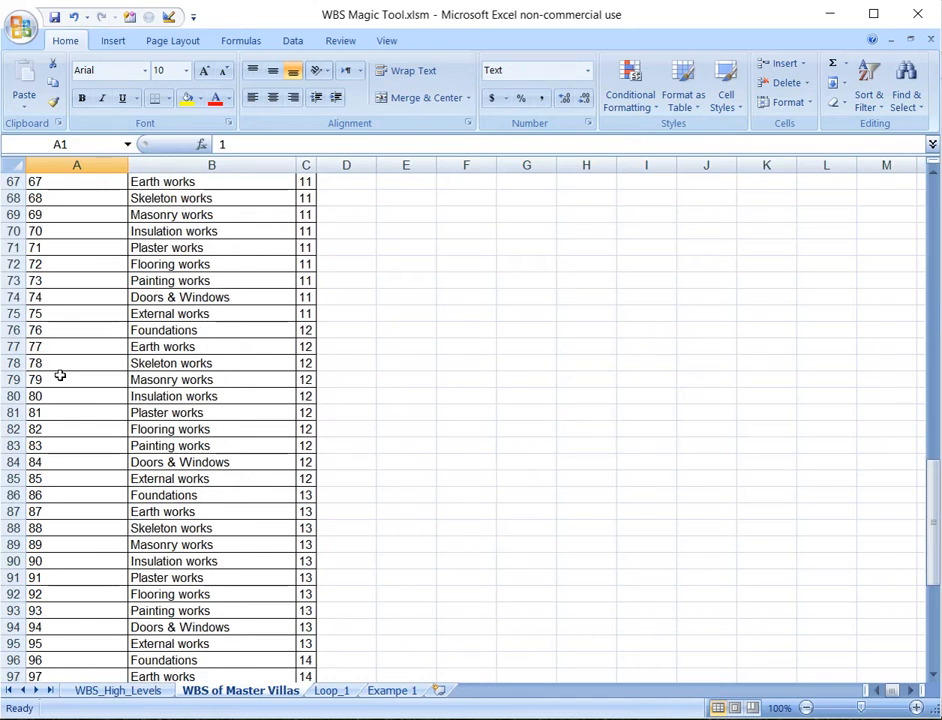
pyautogui.scroll(16, 60, 375)
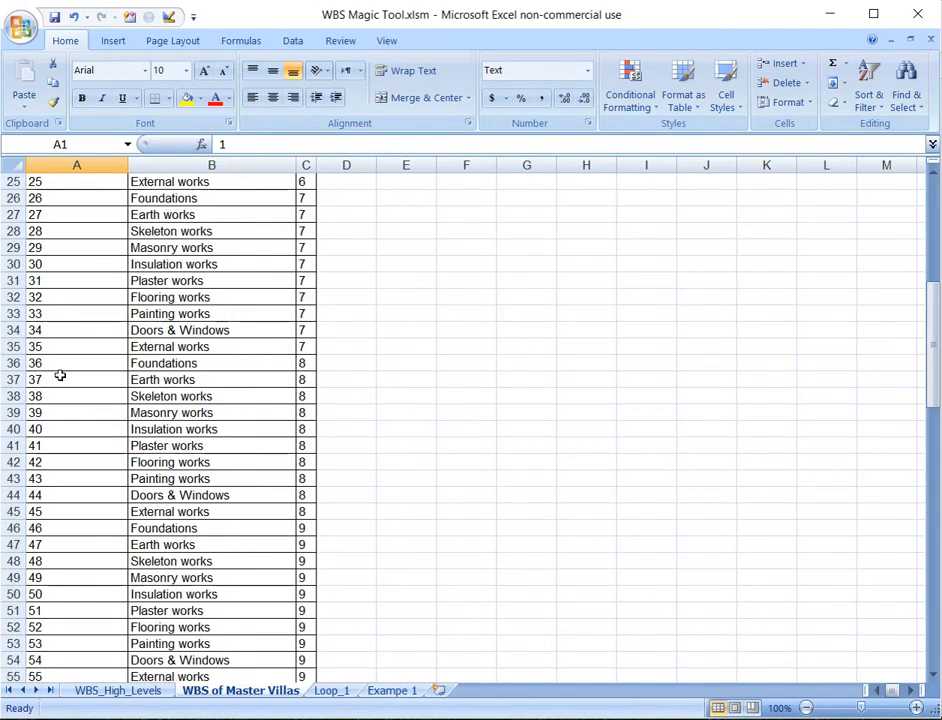
# Reopen the WBS Magic Tool form, create the WBS as a table with similar codes for the same WBS items, and widen column A
pyautogui.rightClick(400, 398)
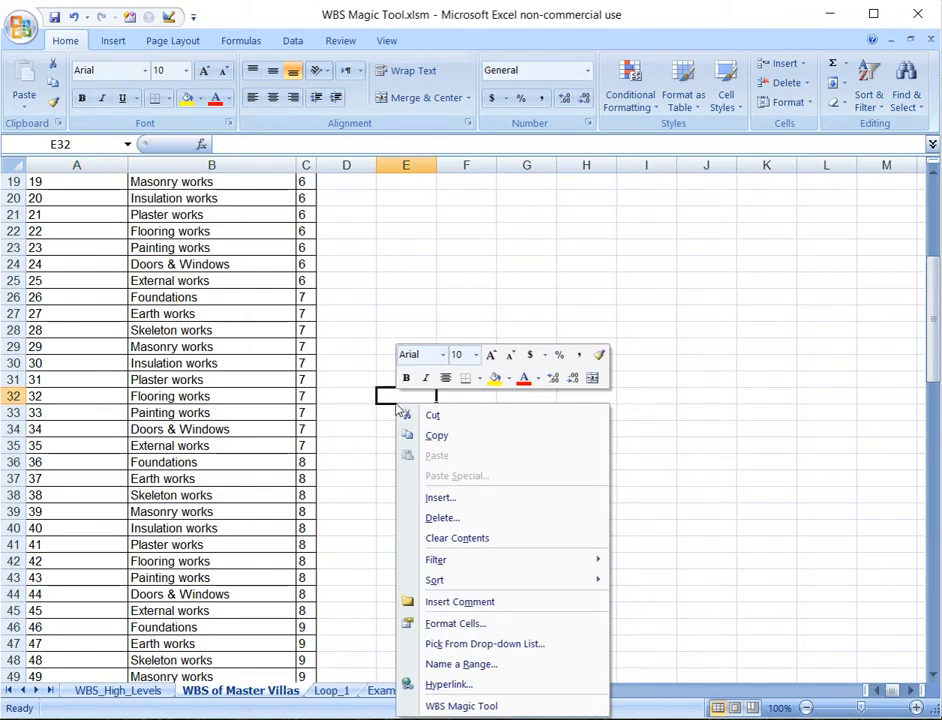
pyautogui.click(462, 706)
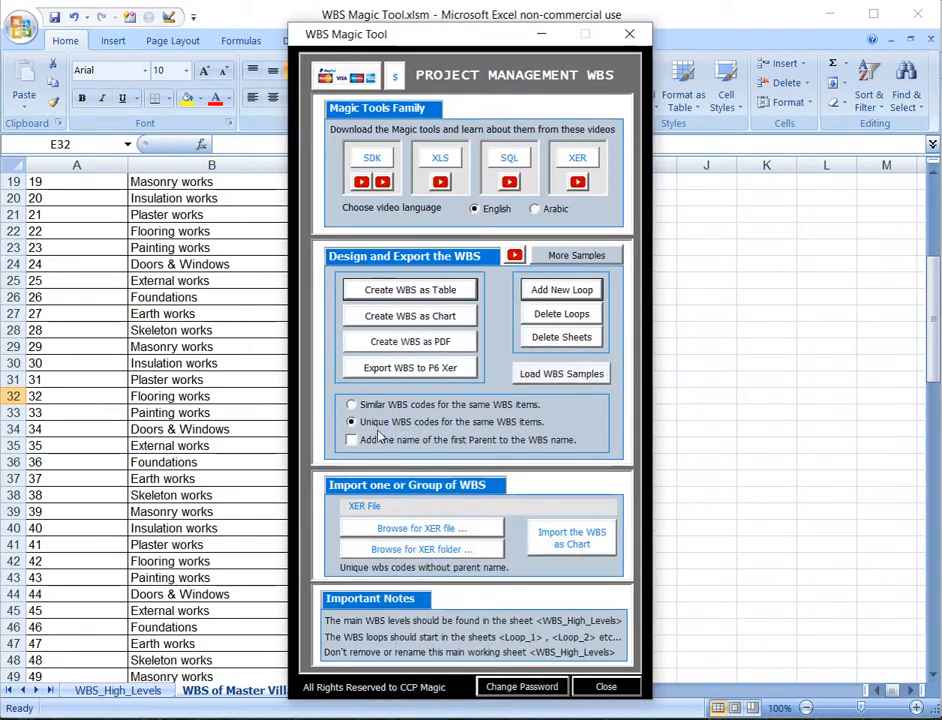
pyautogui.click(351, 405)
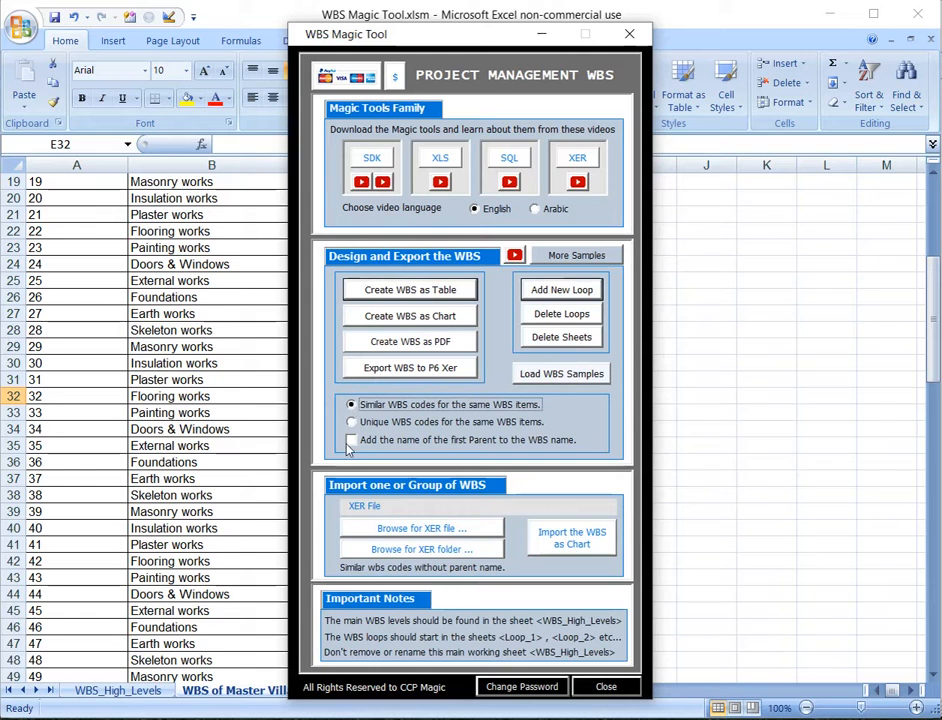
pyautogui.click(416, 291)
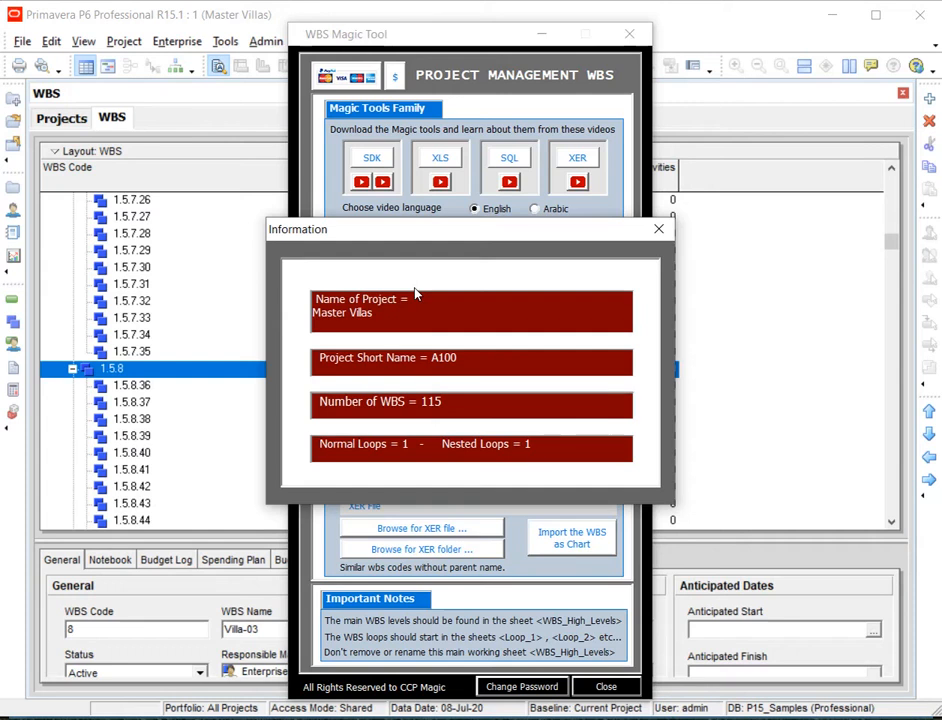
pyautogui.click(385, 406)
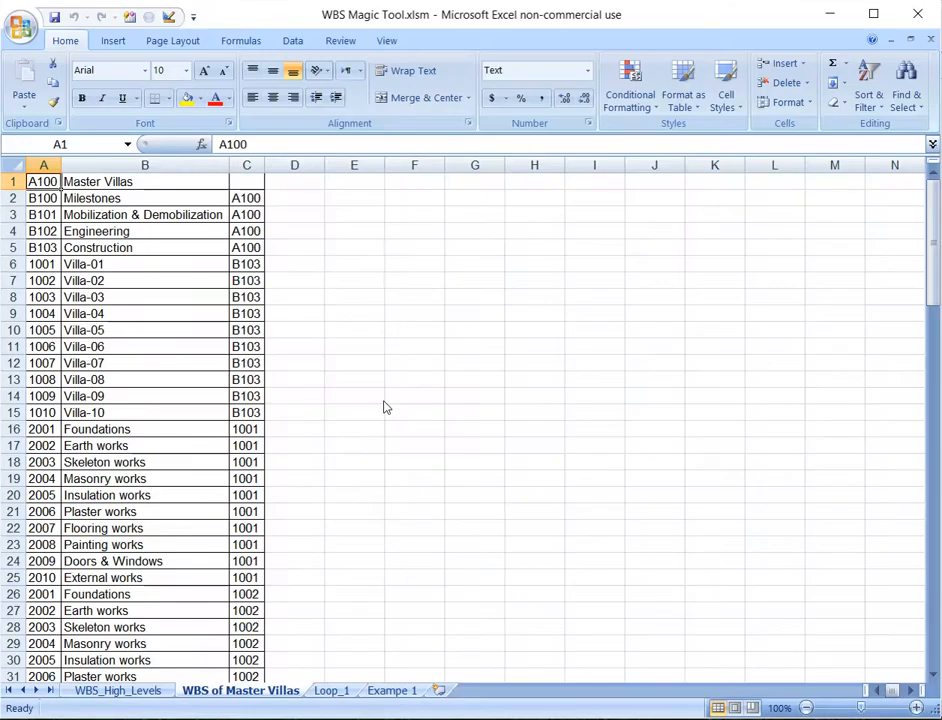
pyautogui.moveTo(61, 164); pyautogui.dragTo(104, 162)
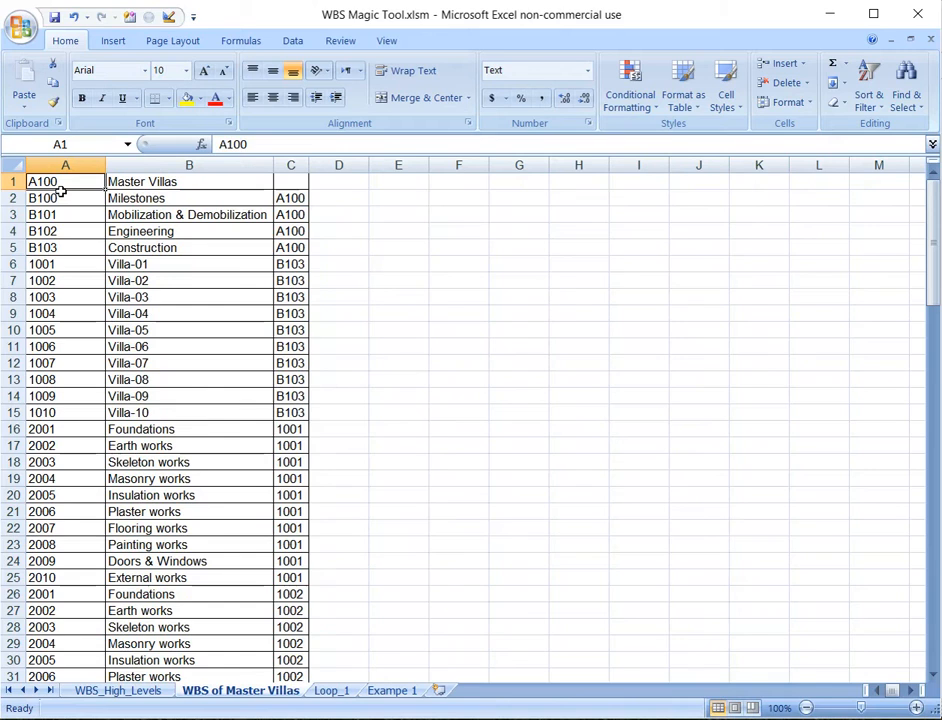
# Fill the WBS codes of the ten works under villa 1001, cells A16 to A25, with yellow
pyautogui.scroll(-2, 74, 384)
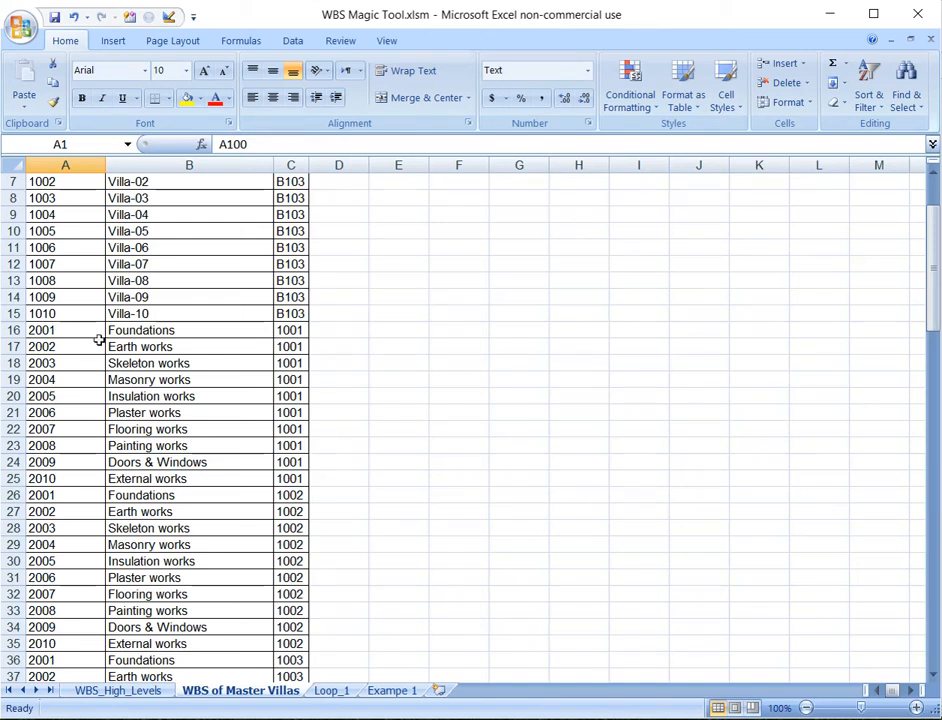
pyautogui.click(185, 331)
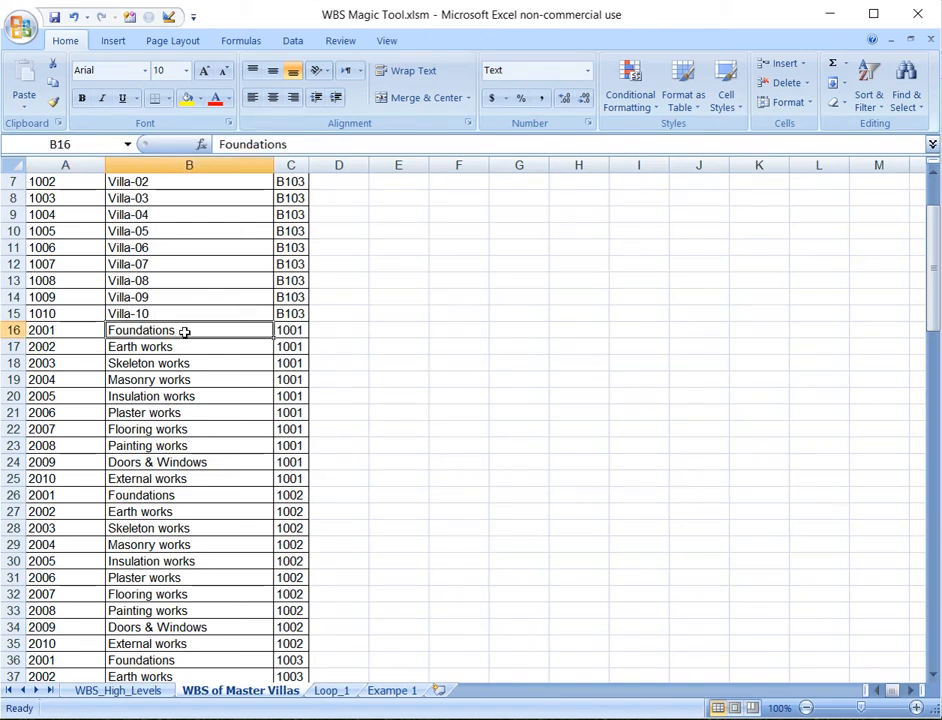
pyautogui.moveTo(185, 331); pyautogui.dragTo(190, 478)
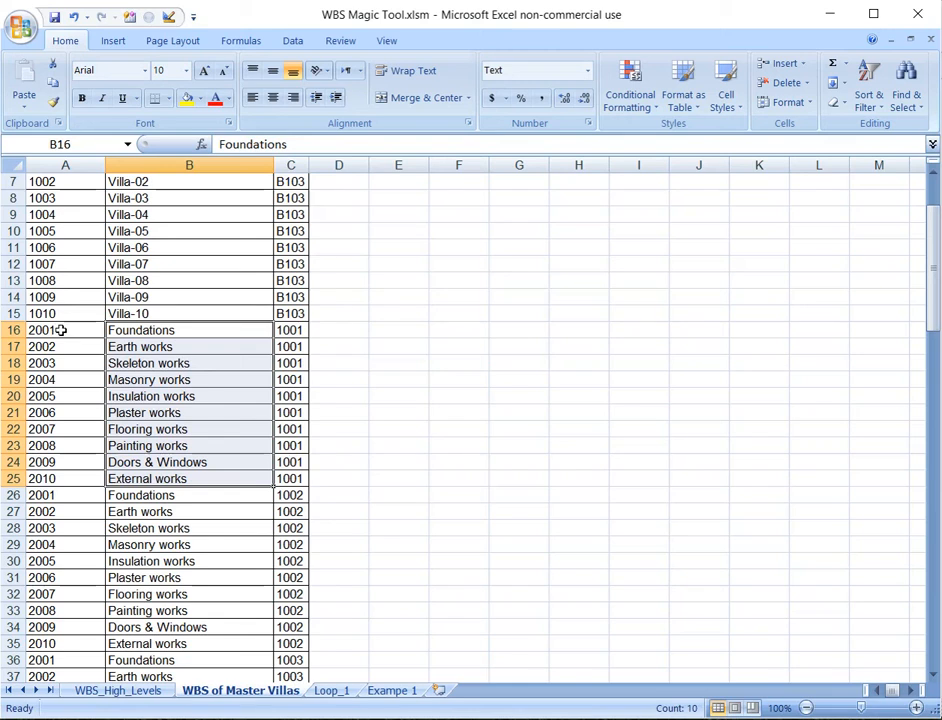
pyautogui.moveTo(61, 330); pyautogui.dragTo(72, 474)
pyautogui.scroll(-2, 76, 393)
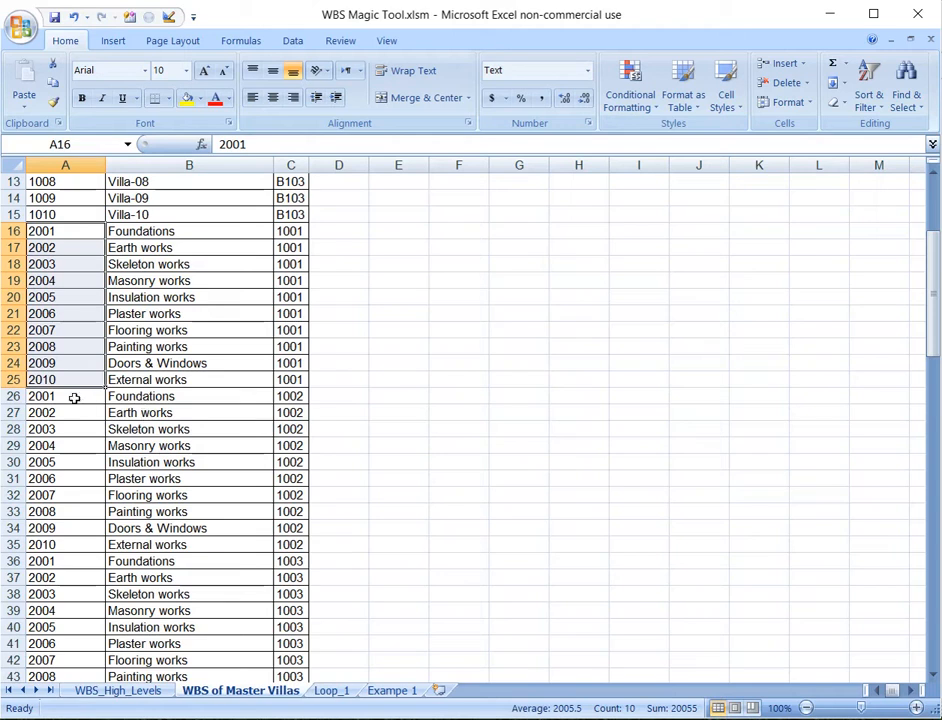
pyautogui.click(185, 97)
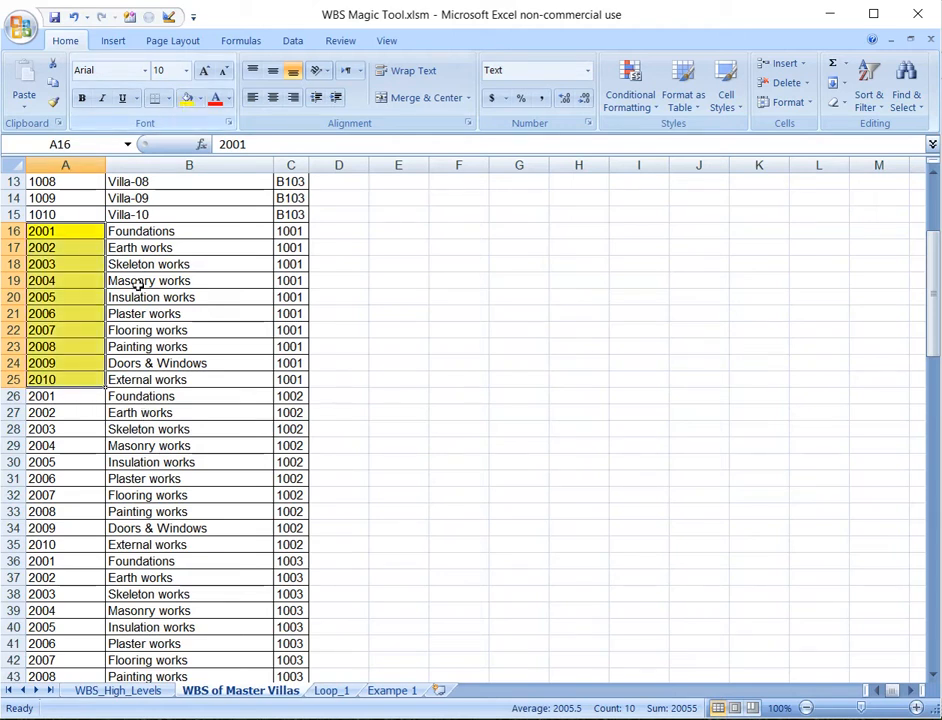
# Fill the WBS codes under villa 1002, cells A26 to A35, with green and compare them with the yellow block
pyautogui.moveTo(74, 391); pyautogui.dragTo(73, 546)
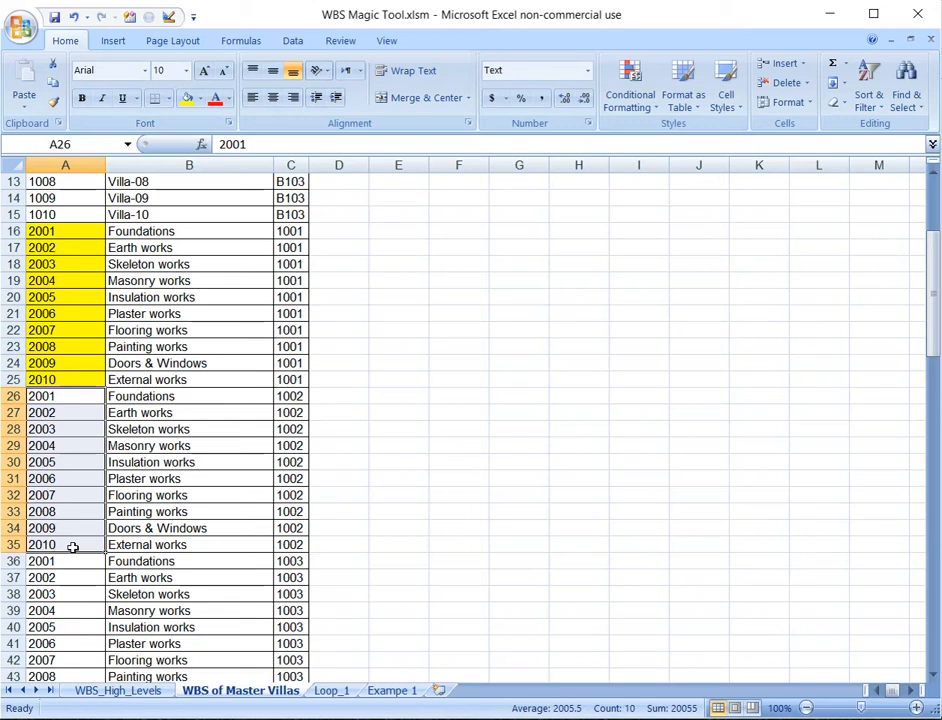
pyautogui.click(200, 100)
pyautogui.click(244, 236)
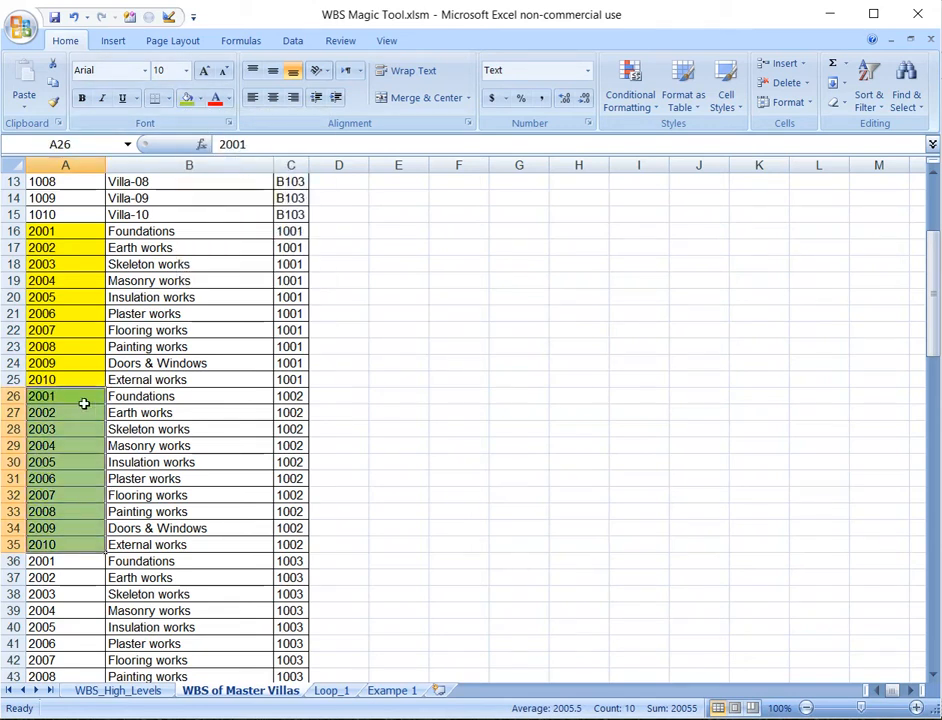
pyautogui.moveTo(71, 393); pyautogui.dragTo(72, 544)
pyautogui.moveTo(83, 230); pyautogui.dragTo(84, 378)
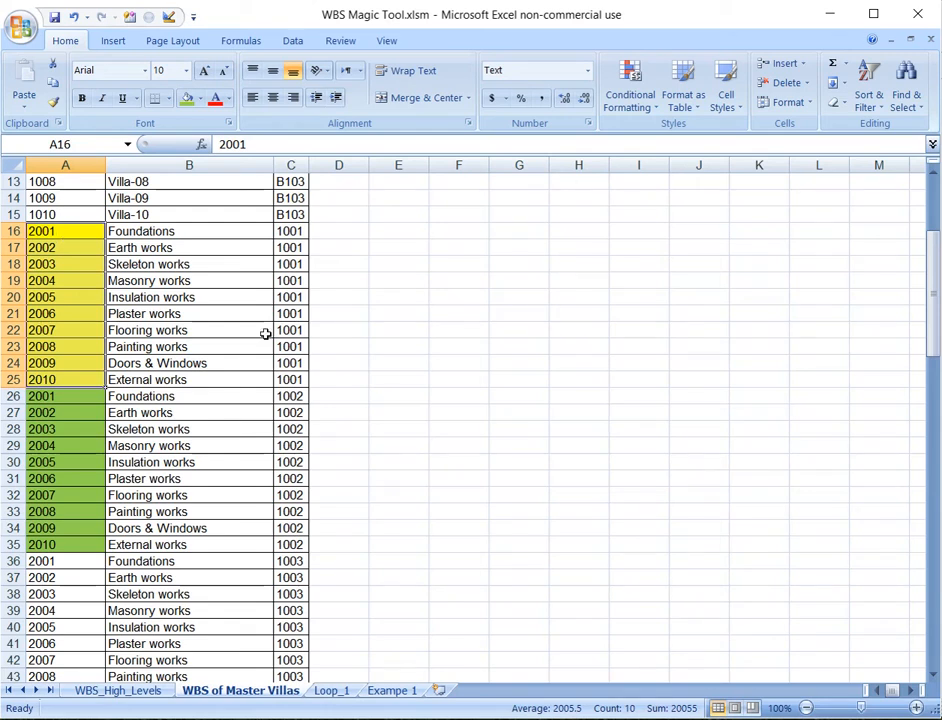
# Reopen the WBS Magic Tool form and create the WBS as a table with the first parent's name added to the WBS names
pyautogui.rightClick(476, 330)
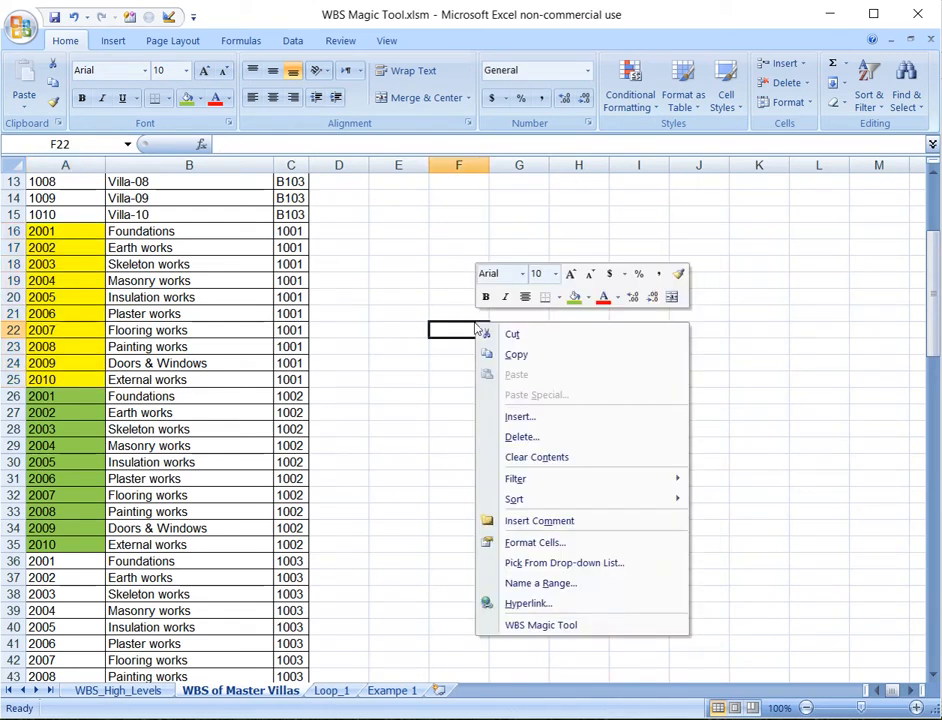
pyautogui.click(553, 624)
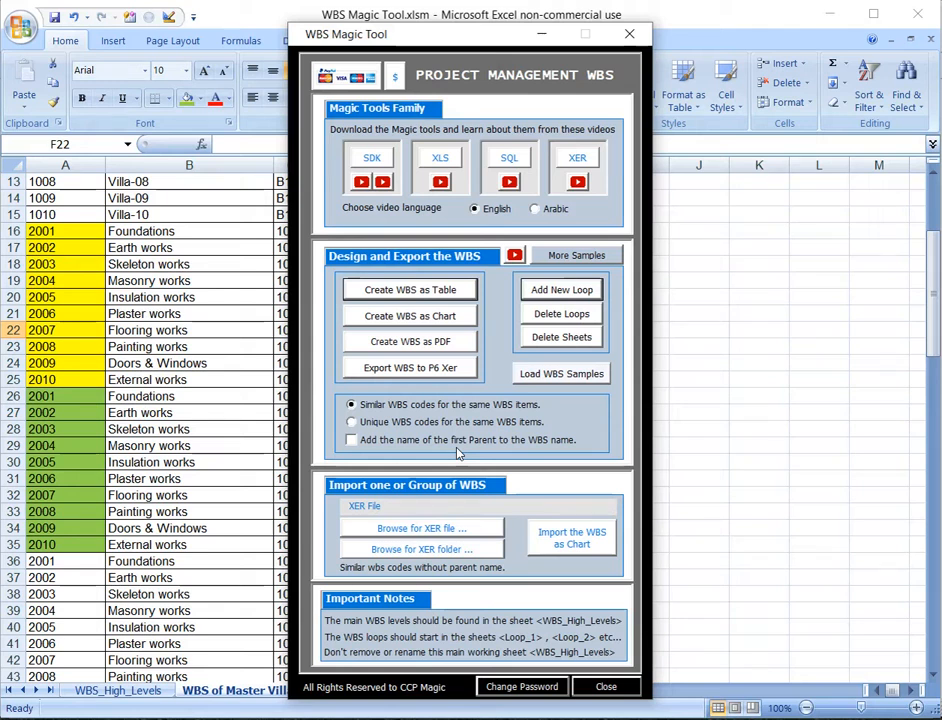
pyautogui.moveTo(362, 33); pyautogui.dragTo(608, 38)
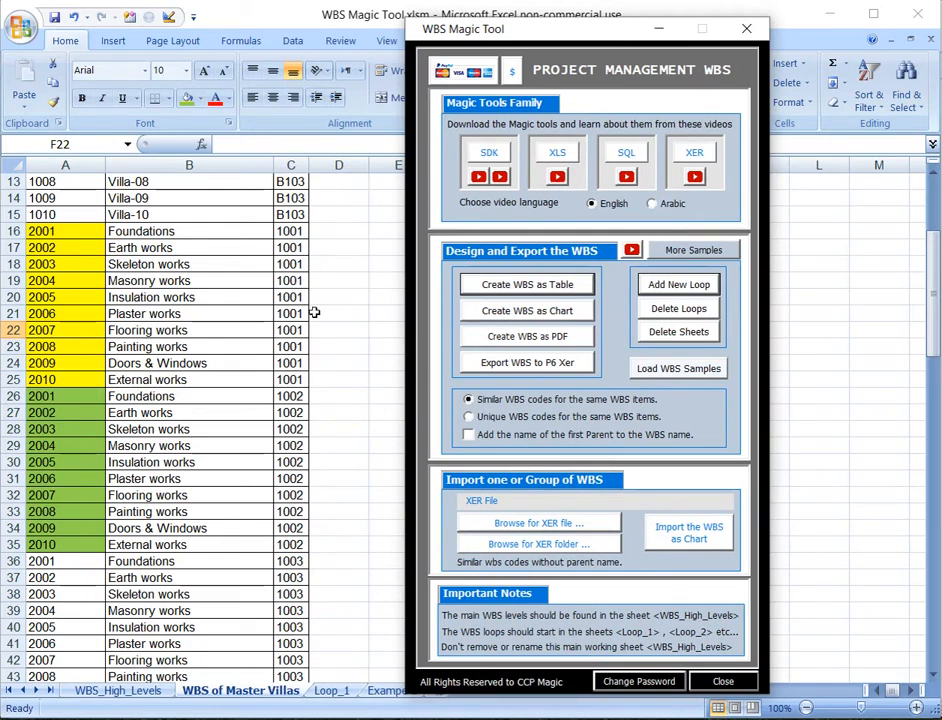
pyautogui.click(469, 436)
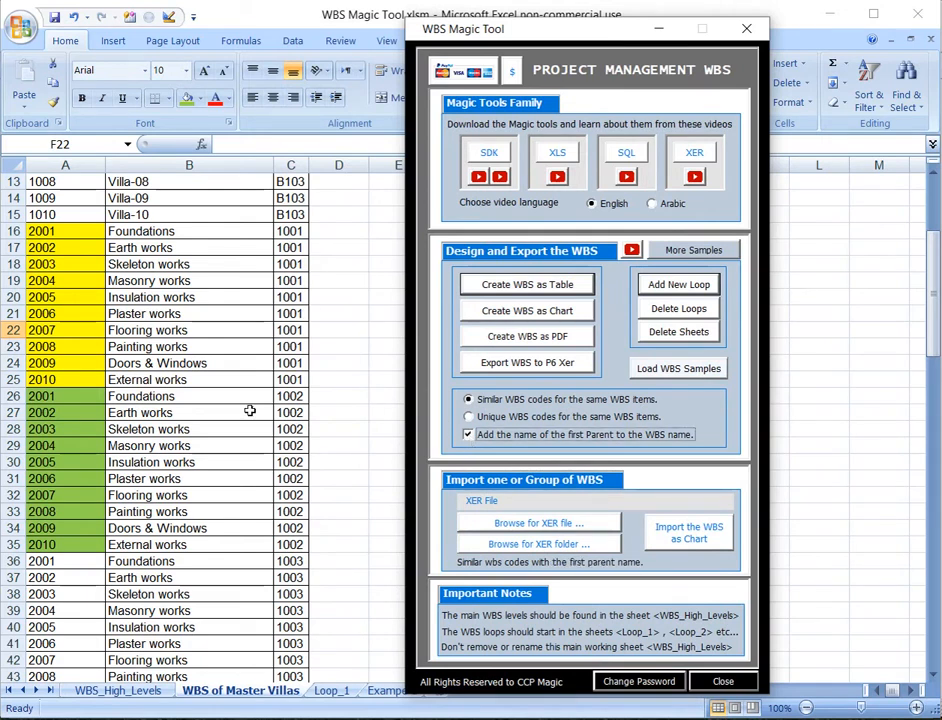
pyautogui.click(529, 290)
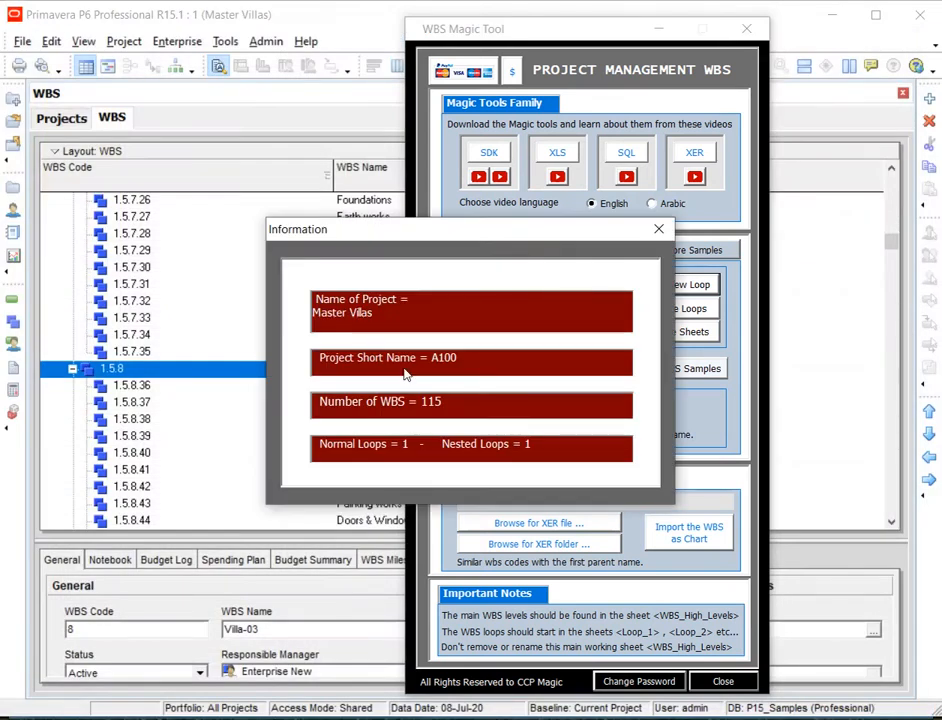
pyautogui.click(368, 397)
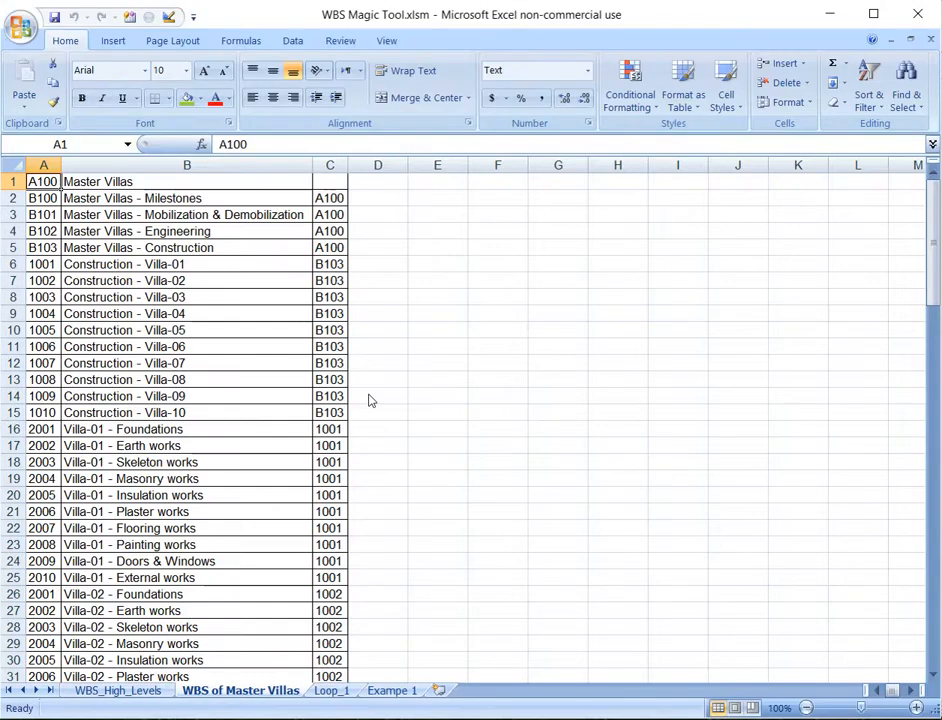
# Widen columns A and B of the regenerated Master Villas table
pyautogui.moveTo(313, 165); pyautogui.dragTo(340, 165)
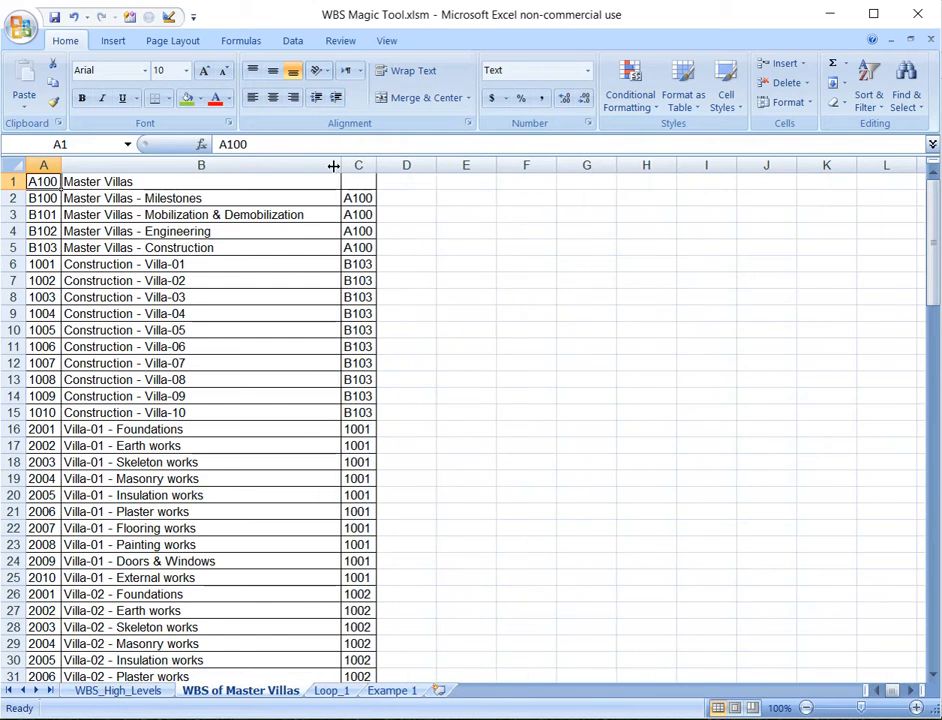
pyautogui.moveTo(62, 165); pyautogui.dragTo(82, 165)
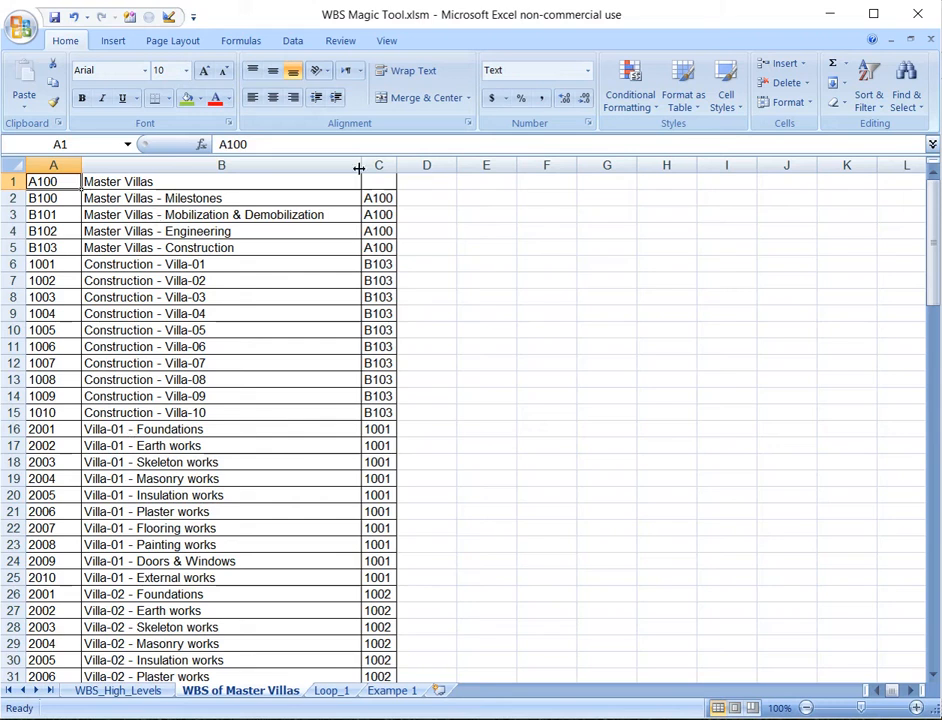
pyautogui.moveTo(360, 163); pyautogui.dragTo(385, 163)
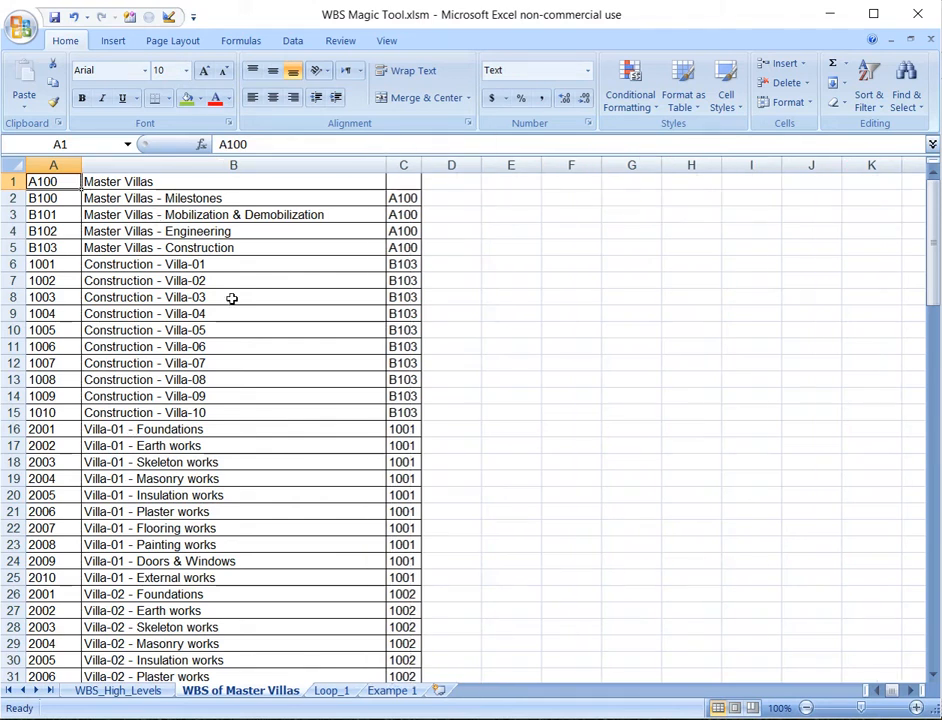
# Reopen the WBS Magic Tool form, create the WBS as a chart with similar codes and first parent names, and minimize the form
pyautogui.rightClick(499, 372)
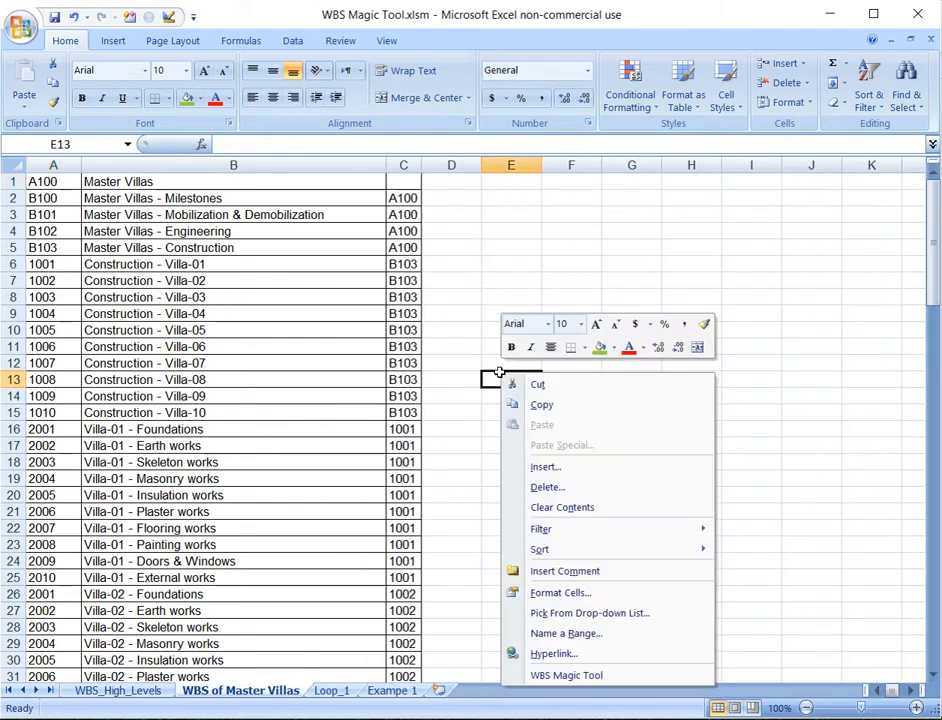
pyautogui.click(565, 675)
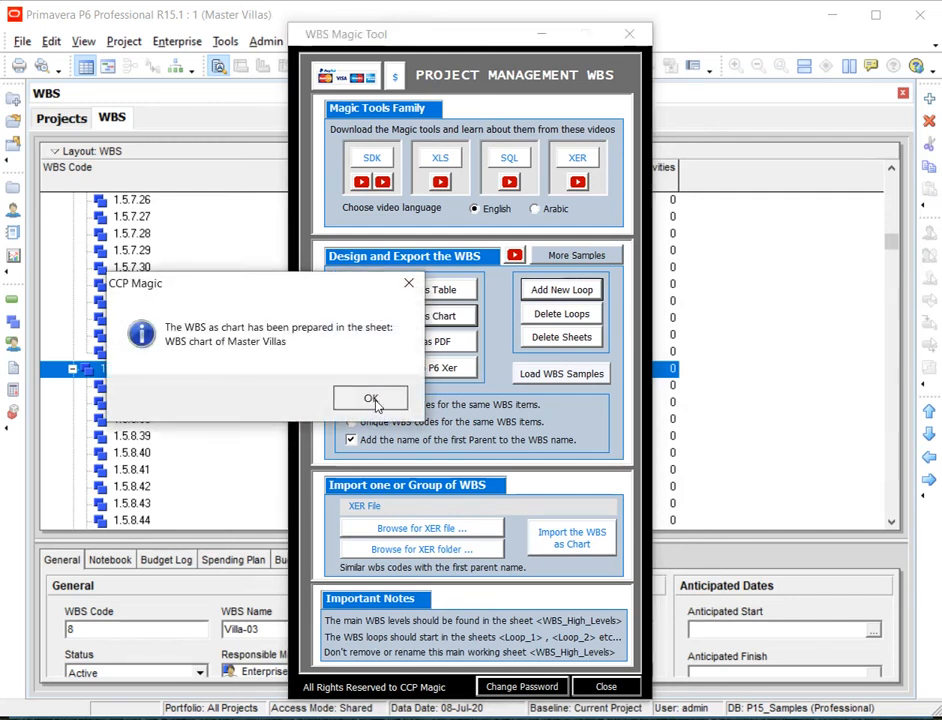
pyautogui.click(373, 402)
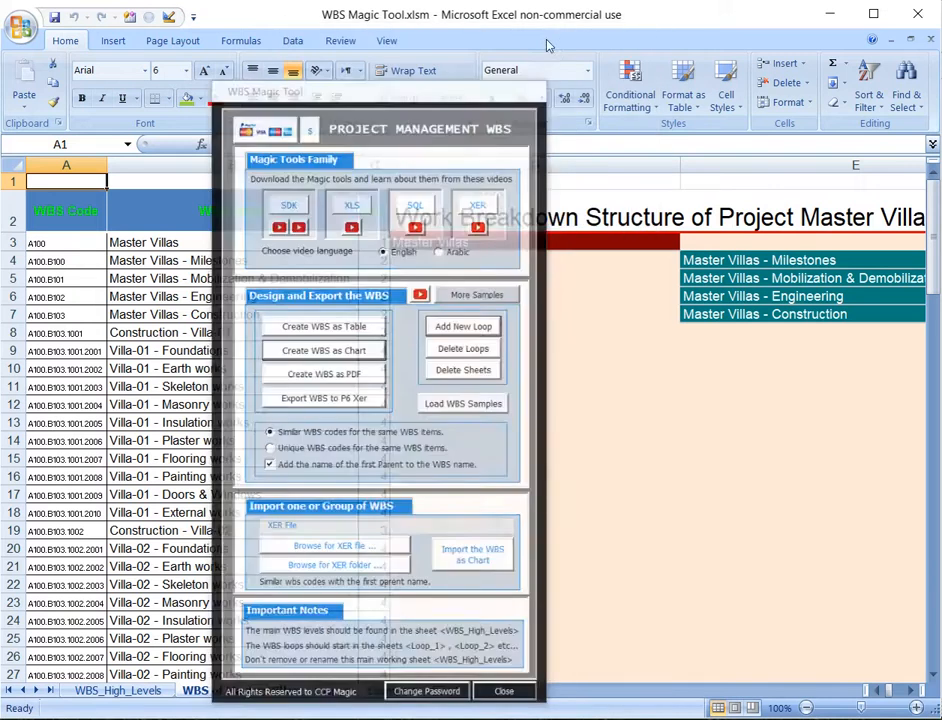
# Examine the parent-prefixed WBS names across the chart's levels, from the project down to the works of Villa-01 and Villa-02
pyautogui.click(911, 691)
pyautogui.click(911, 691)
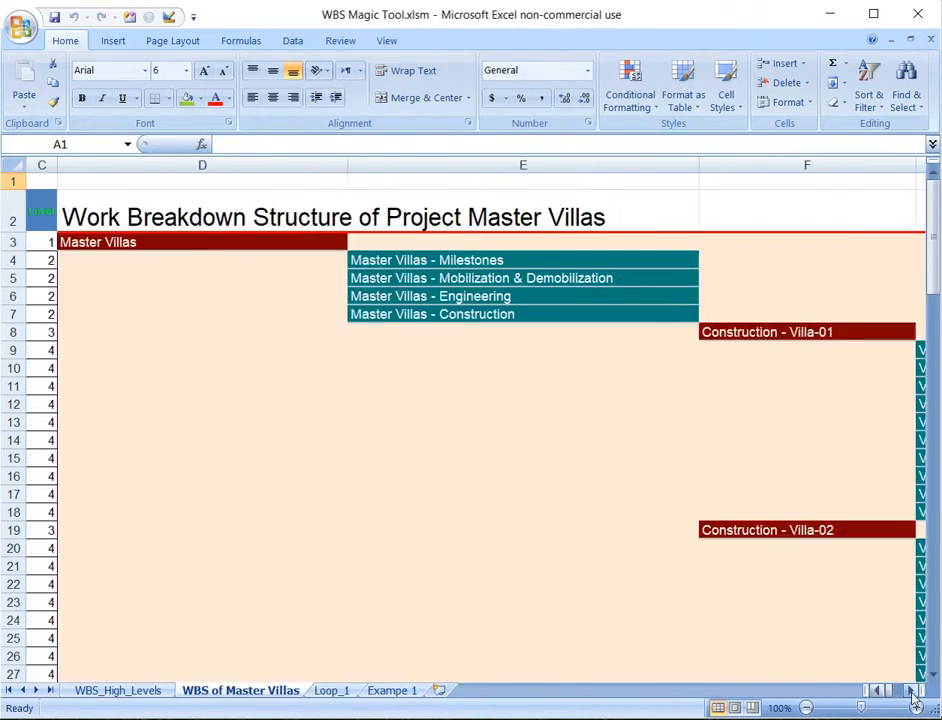
pyautogui.click(911, 691)
pyautogui.click(911, 691)
pyautogui.click(911, 691)
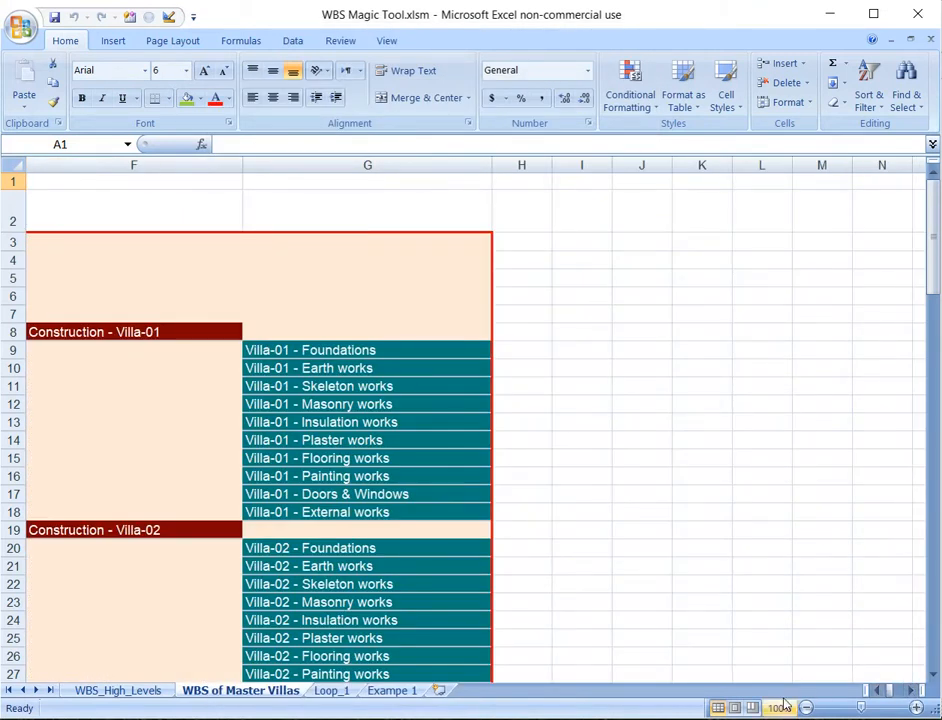
pyautogui.click(868, 690)
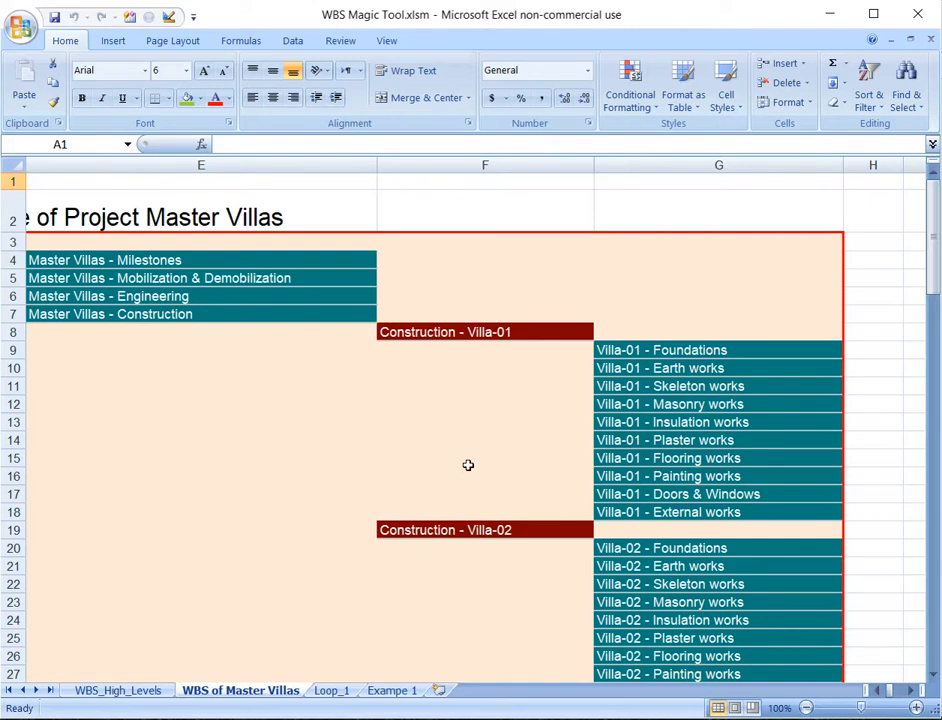
# Reopen the WBS Magic Tool form from the Master Villas chart sheet
pyautogui.rightClick(368, 446)
pyautogui.click(422, 432)
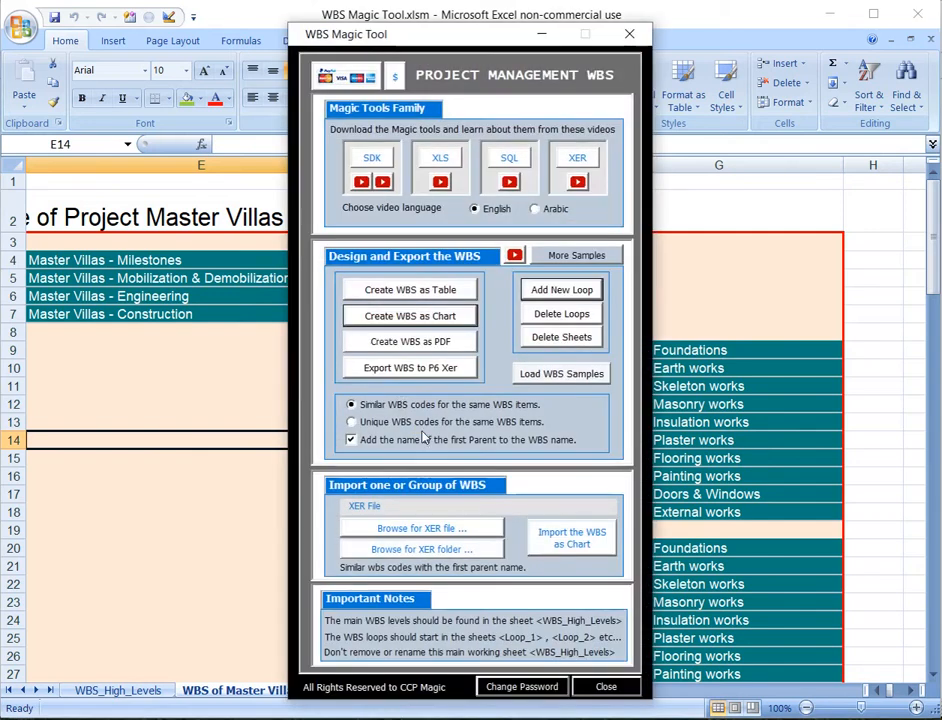